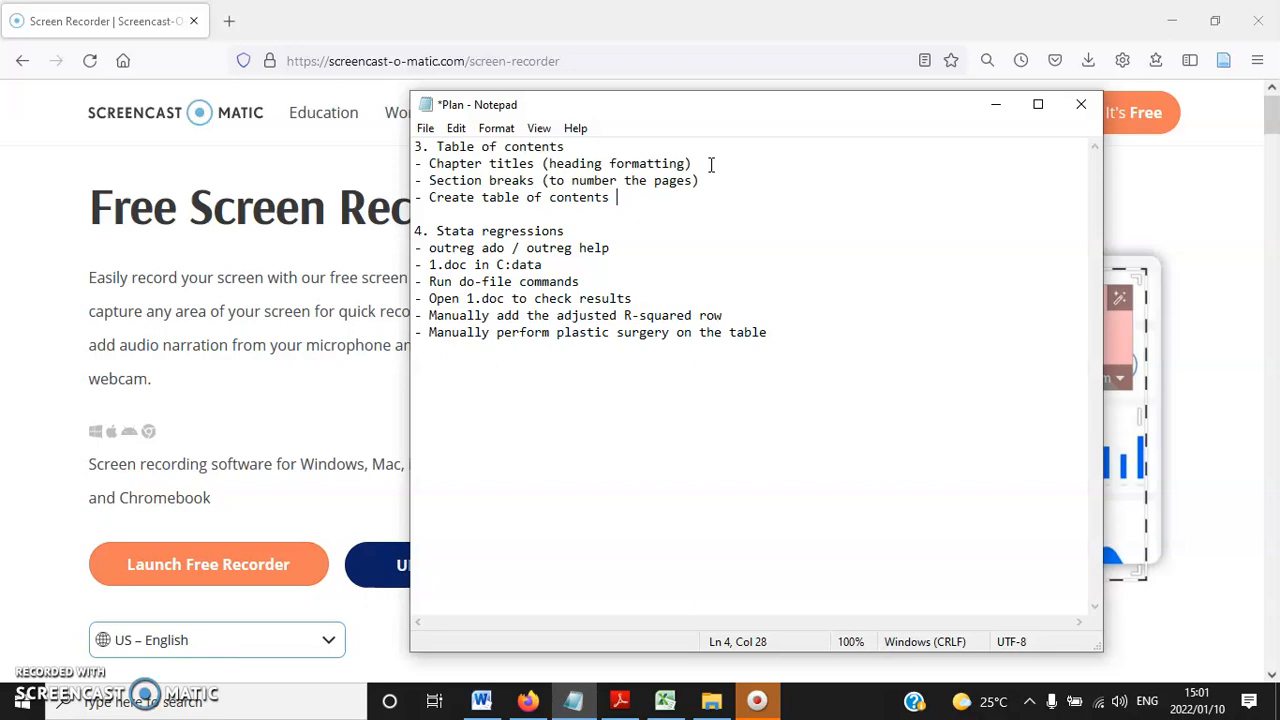
- Delete the "Section breaks (to number the pages)" line from the table of contents plan
{"action": "left_click_drag", "start_coordinate": [630, 198], "coordinate": [408, 197]}
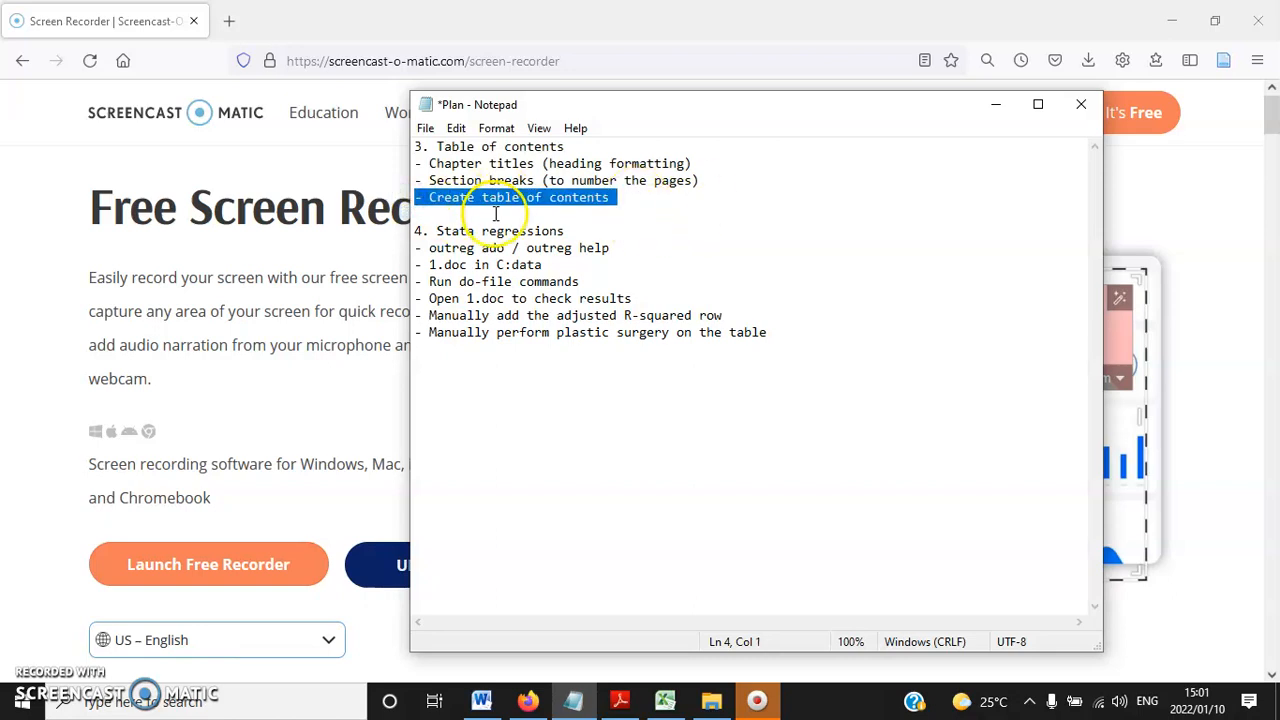
{"action": "left_click_drag", "start_coordinate": [726, 182], "coordinate": [410, 175]}
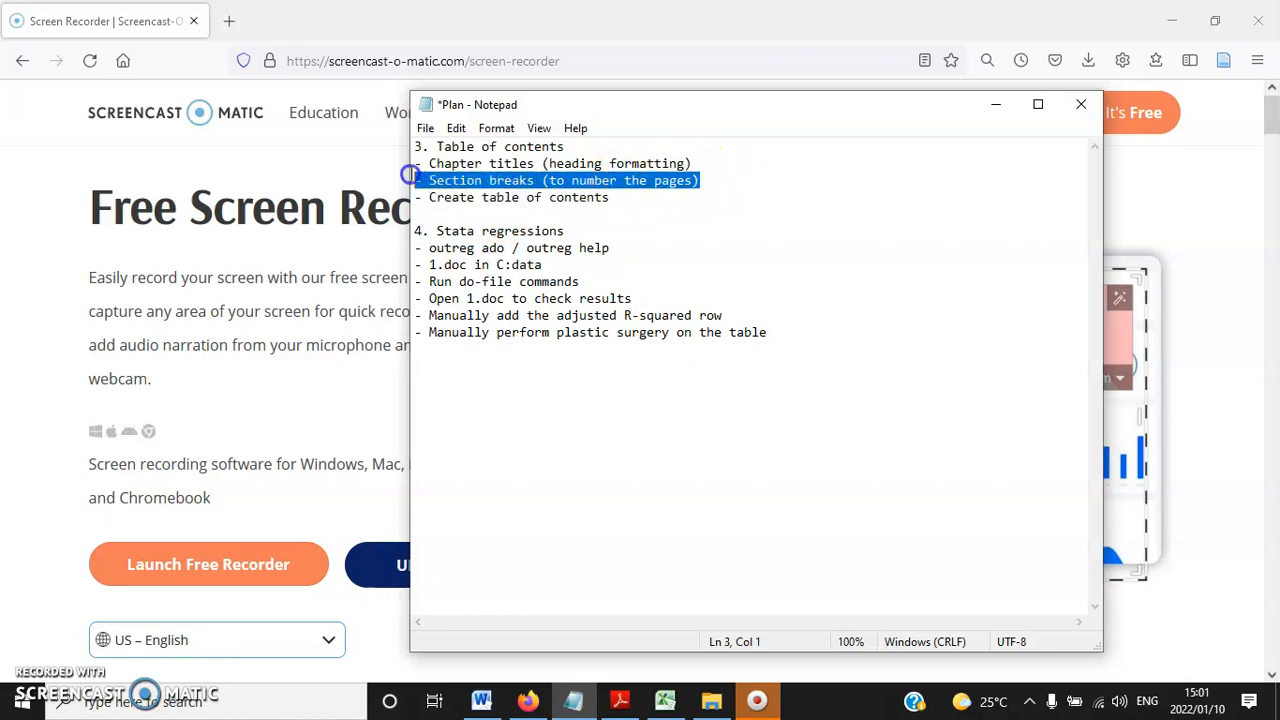
{"action": "key", "text": "Delete"}
{"action": "key", "text": "Delete"}
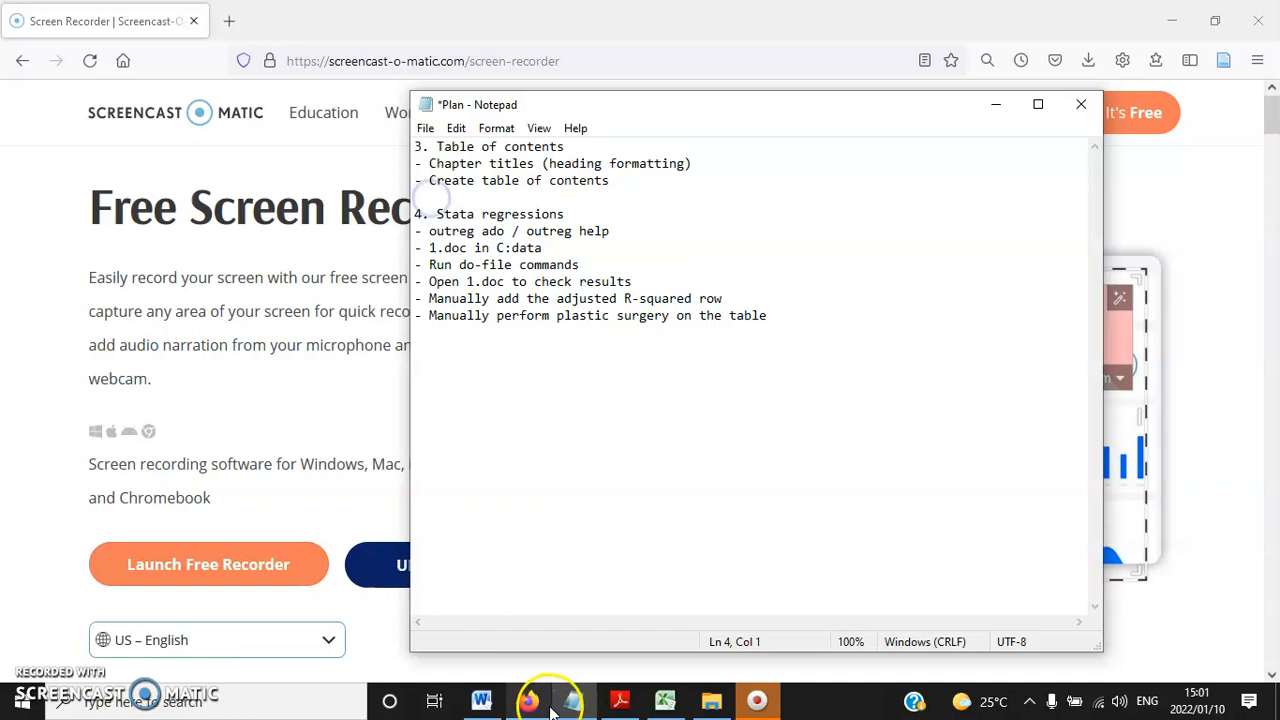
- Switch to the Word document and apply the Heading 1 style to the "CHAPTER ONE: INTRODUCTION" title
{"action": "left_click", "coordinate": [481, 700]}
{"action": "left_click", "coordinate": [687, 236]}
{"action": "left_click_drag", "start_coordinate": [795, 236], "coordinate": [434, 236]}
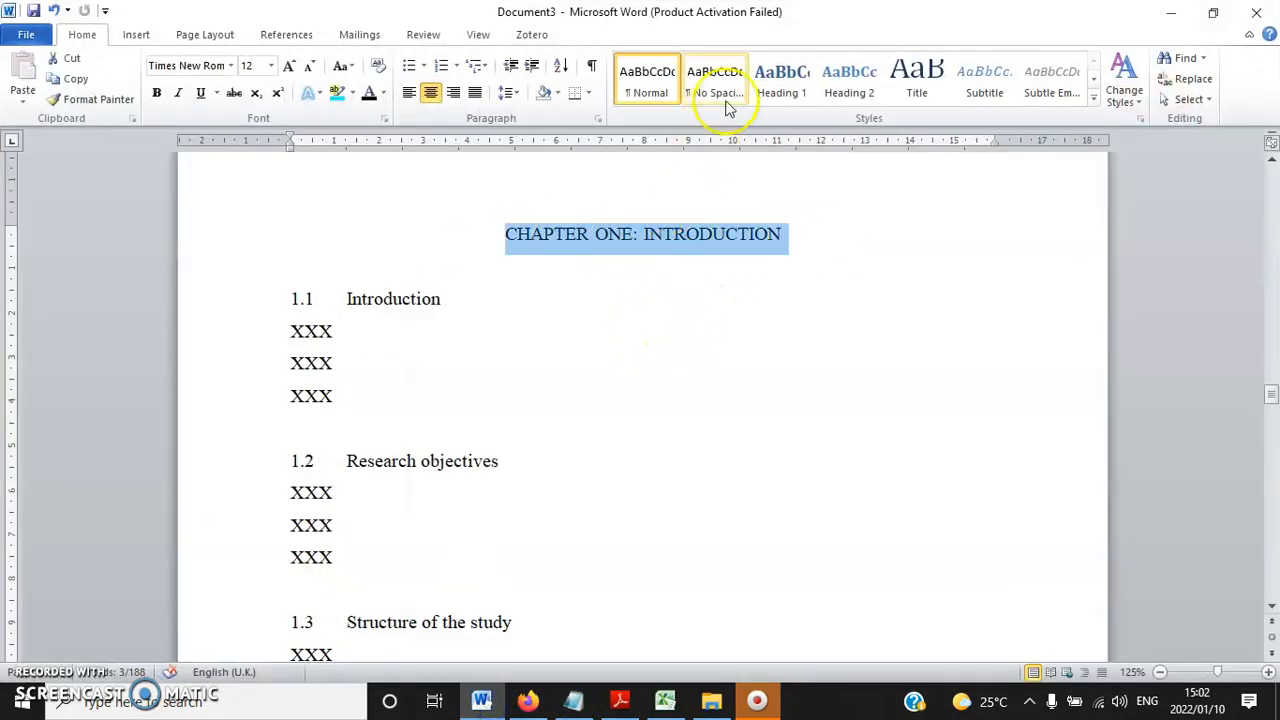
{"action": "left_click", "coordinate": [784, 78]}
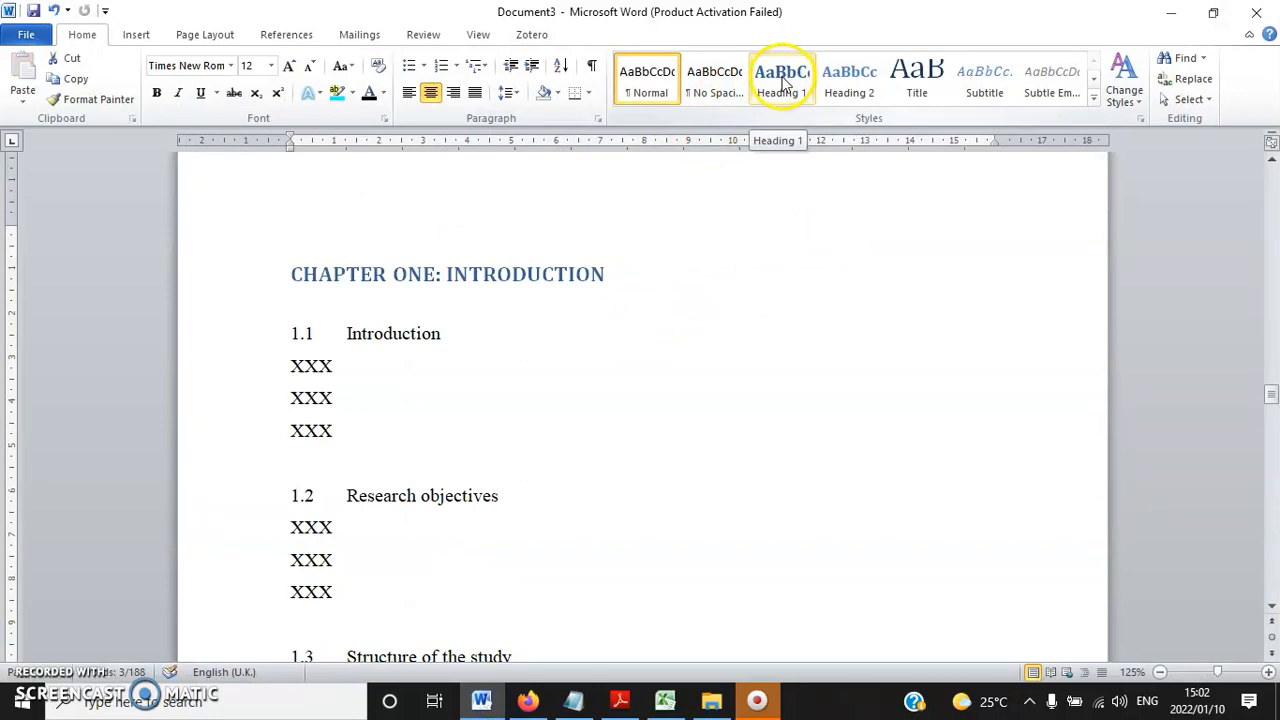
{"action": "left_click", "coordinate": [784, 80]}
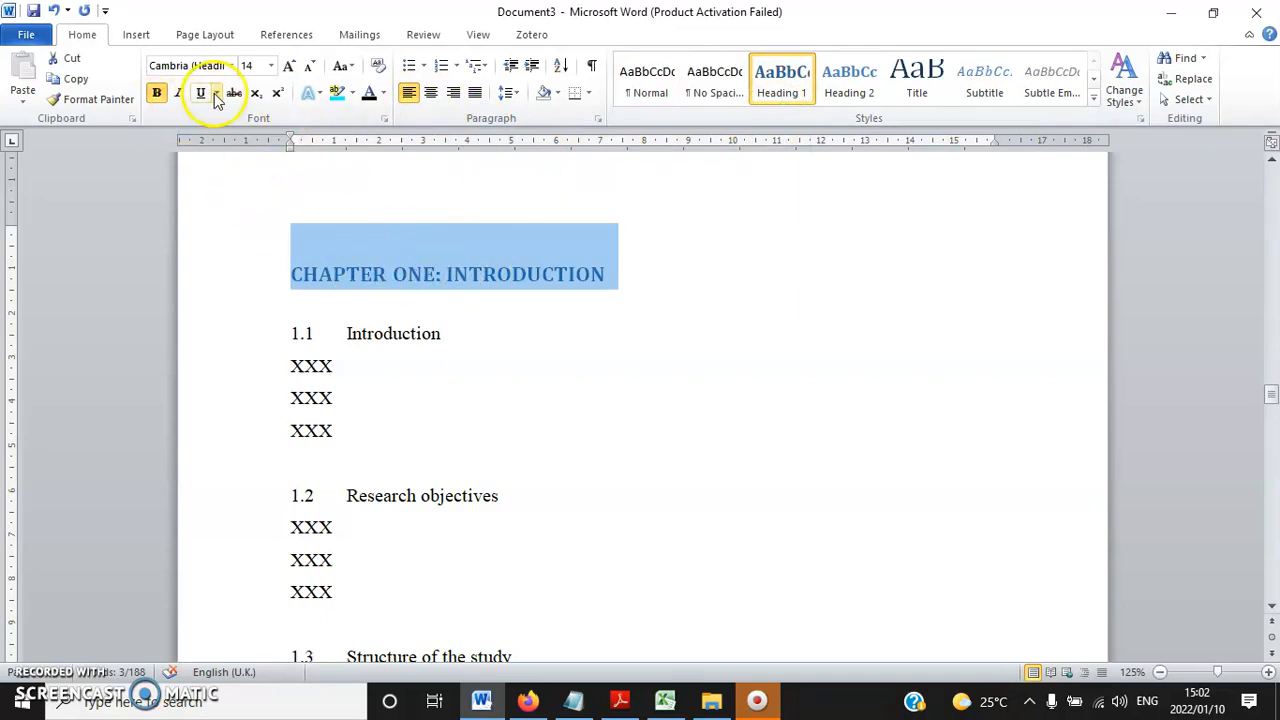
- Center the Chapter One title and format it in black 12 pt Times New Roman
{"action": "left_click", "coordinate": [431, 93]}
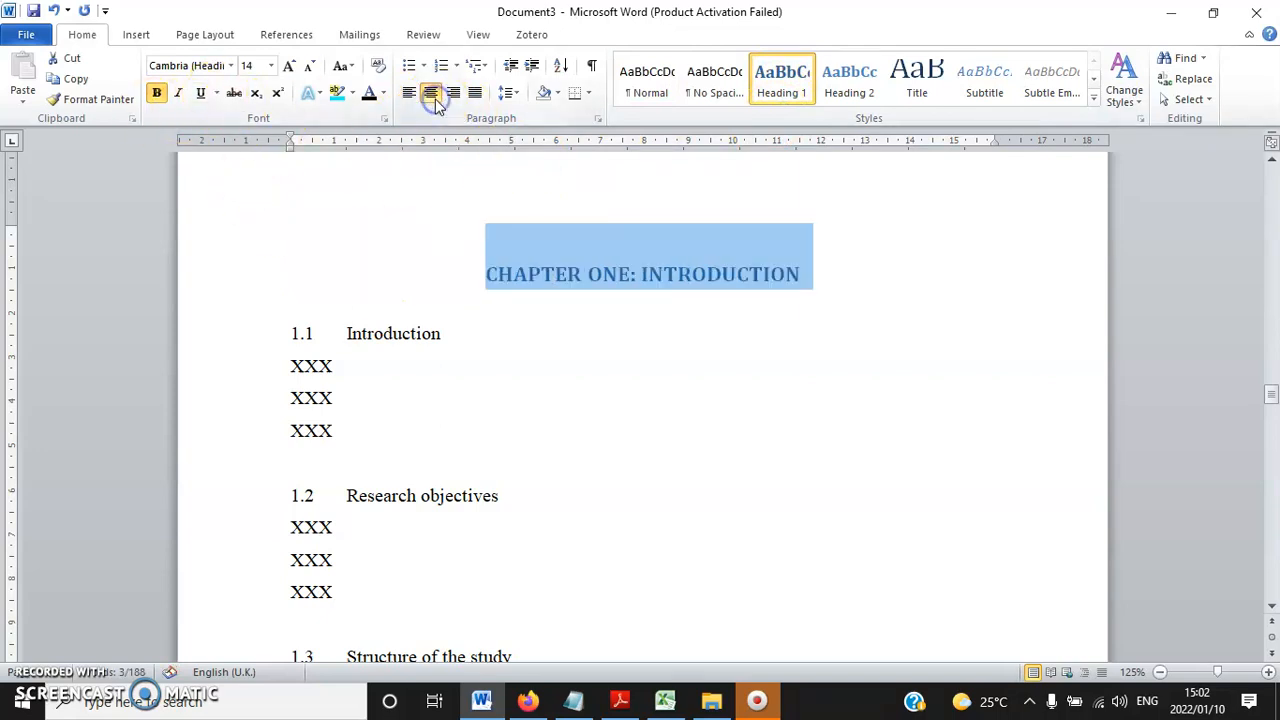
{"action": "left_click", "coordinate": [368, 95]}
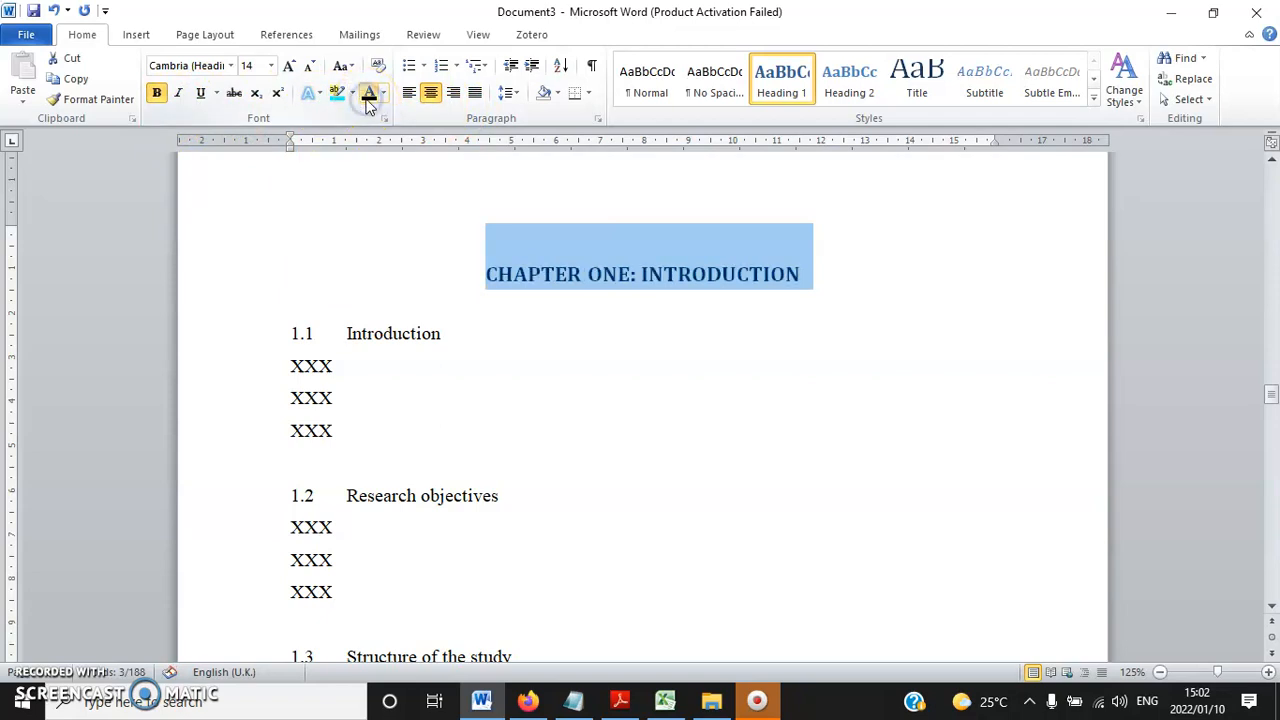
{"action": "left_click", "coordinate": [309, 68]}
{"action": "left_click", "coordinate": [230, 65]}
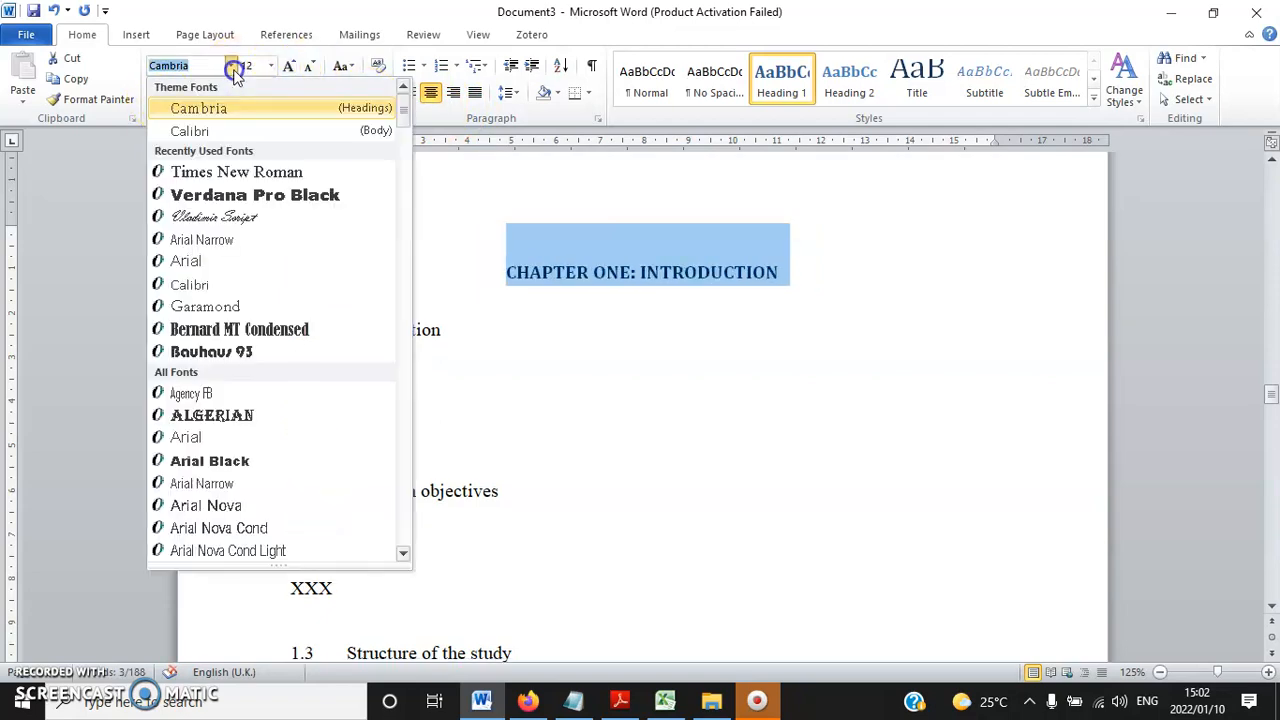
{"action": "left_click", "coordinate": [233, 170]}
- Remove the paragraph spacing before the Chapter One title and set its line spacing to 1,5 lines
{"action": "right_click", "coordinate": [650, 253]}
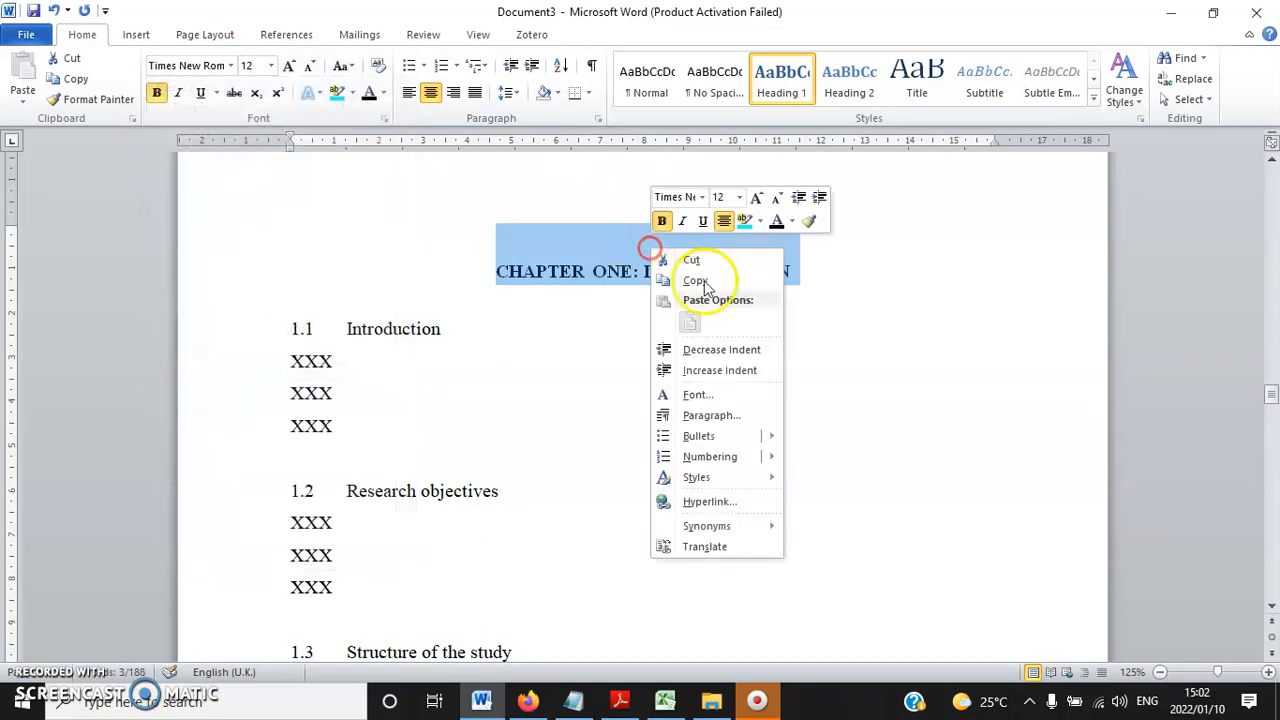
{"action": "left_click", "coordinate": [712, 415]}
{"action": "left_click", "coordinate": [594, 361]}
{"action": "left_click", "coordinate": [594, 361]}
{"action": "left_click", "coordinate": [594, 361]}
{"action": "left_click", "coordinate": [733, 378]}
{"action": "left_click", "coordinate": [680, 403]}
{"action": "left_click", "coordinate": [698, 563]}
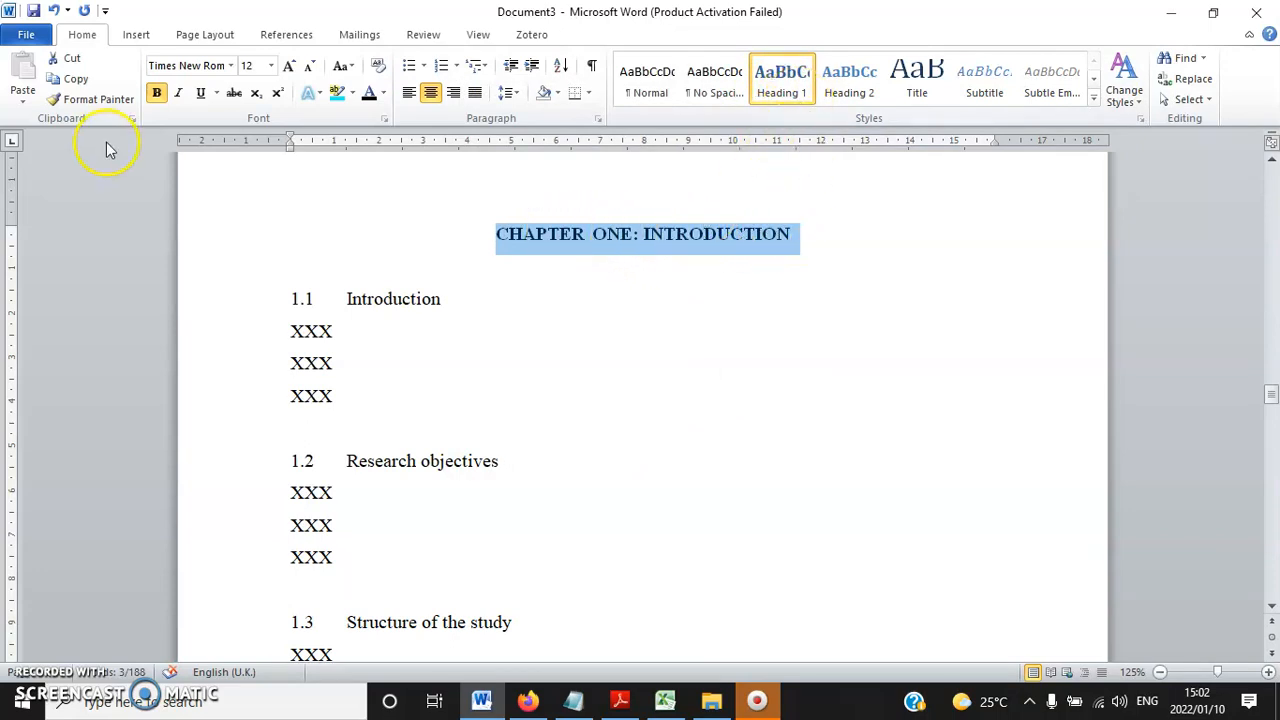
- Copy the Chapter One title's formatting onto the Chapter Two and Chapter Three titles with Format Painter
{"action": "left_click", "coordinate": [100, 99]}
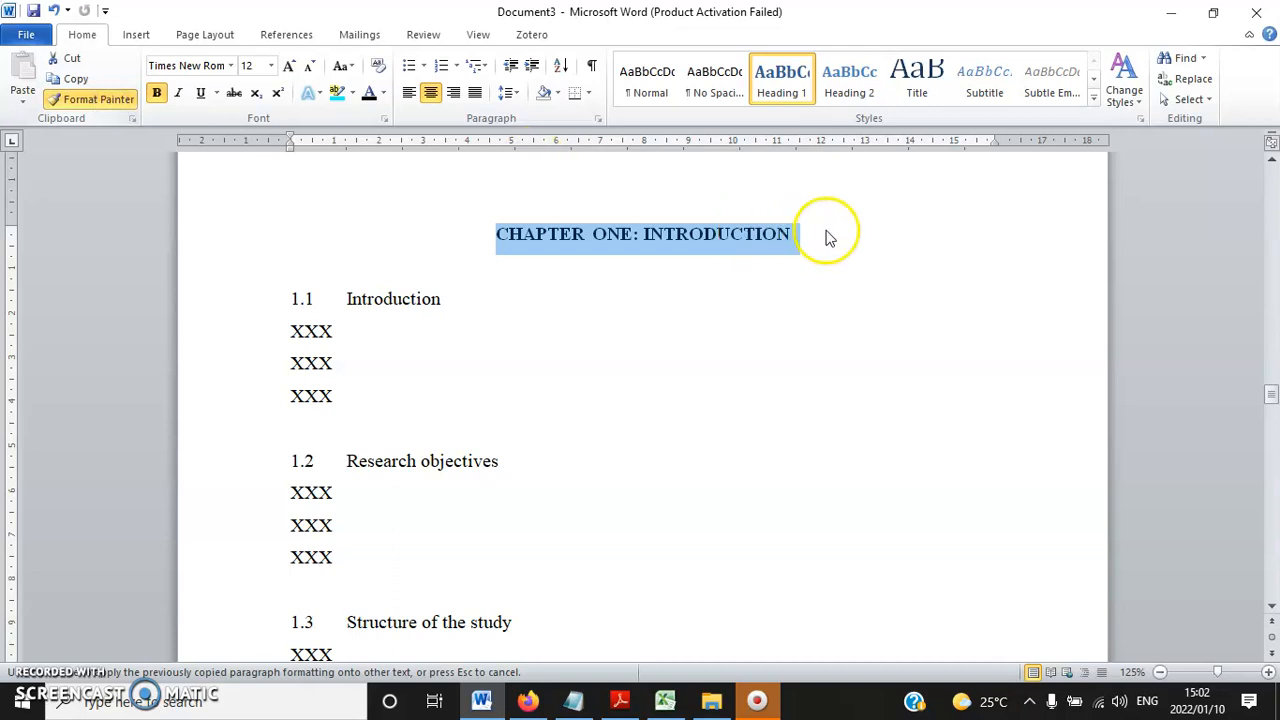
{"action": "scroll", "coordinate": [674, 300], "scroll_direction": "down", "scroll_amount": 15}
{"action": "mouse_move", "coordinate": [812, 406]}
{"action": "left_mouse_down"}
{"action": "mouse_move", "coordinate": [614, 371]}
{"action": "mouse_move", "coordinate": [420, 378]}
{"action": "left_mouse_up"}
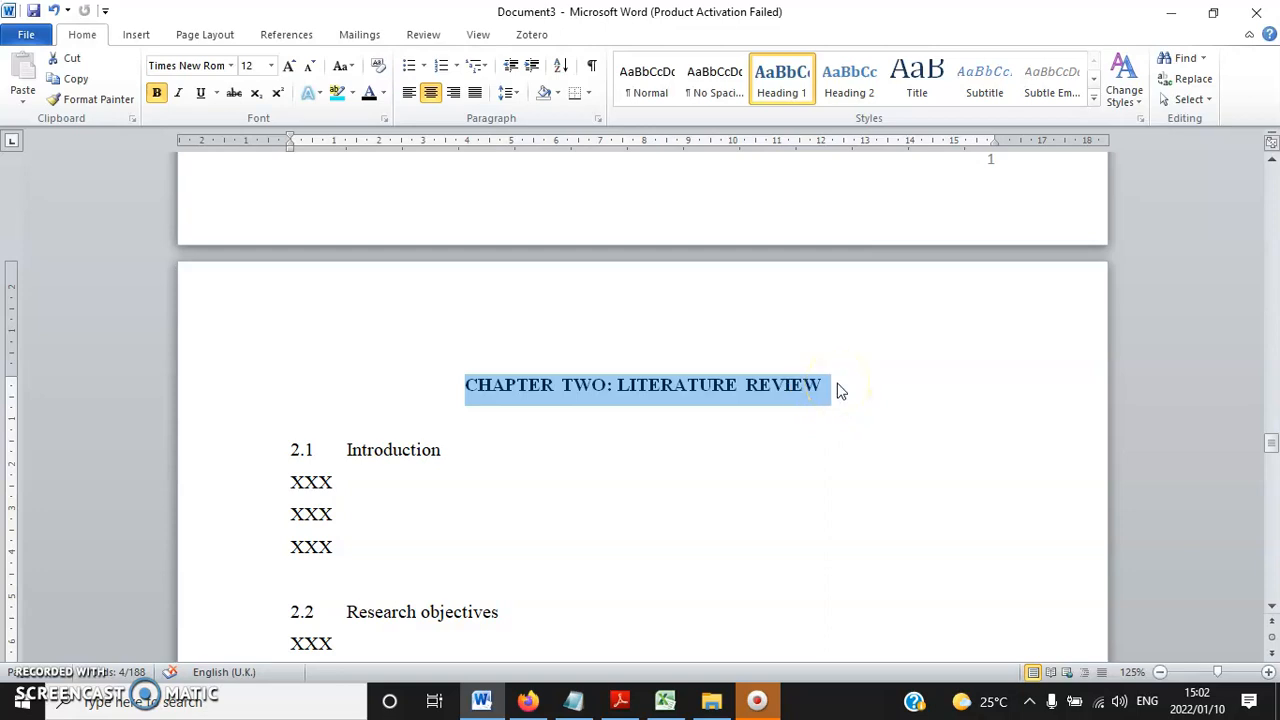
{"action": "left_click", "coordinate": [98, 100]}
{"action": "scroll", "coordinate": [725, 410], "scroll_direction": "down", "scroll_amount": 15}
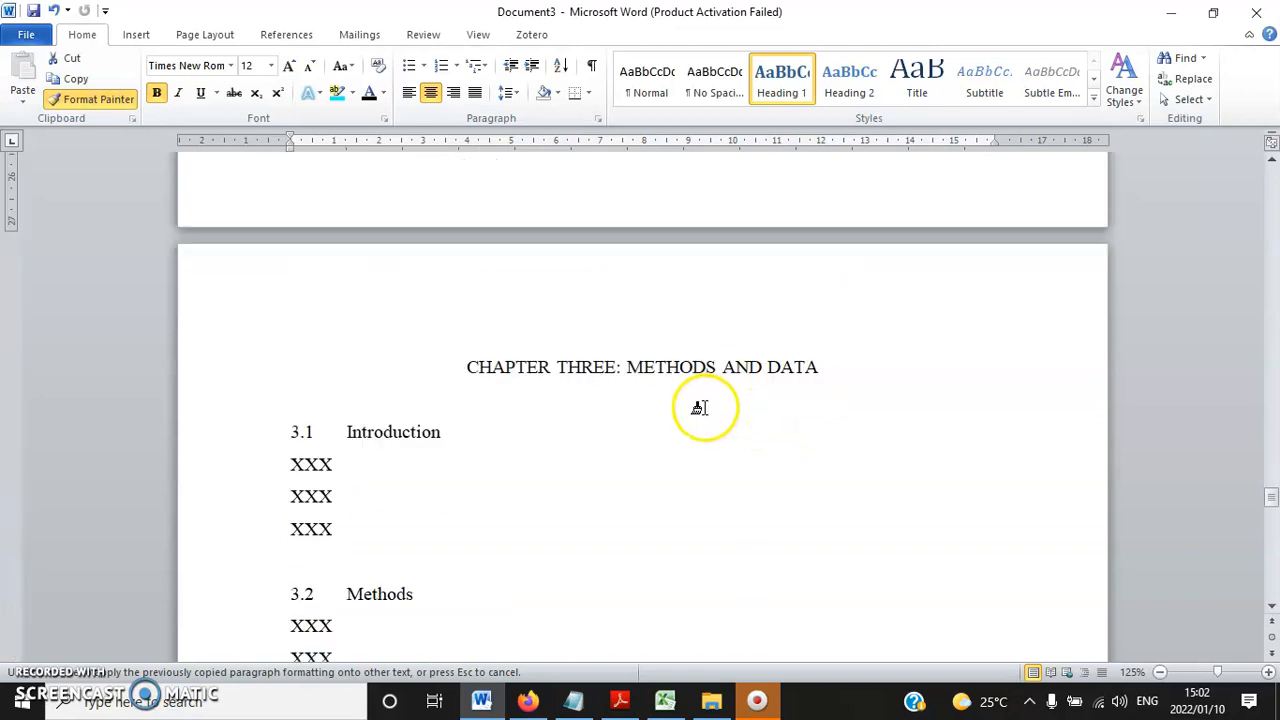
{"action": "left_click_drag", "start_coordinate": [849, 369], "coordinate": [433, 372]}
- Apply the Heading 2 style to the "1.1 Introduction" section heading in Chapter One
{"action": "scroll", "coordinate": [680, 474], "scroll_direction": "down", "scroll_amount": 8}
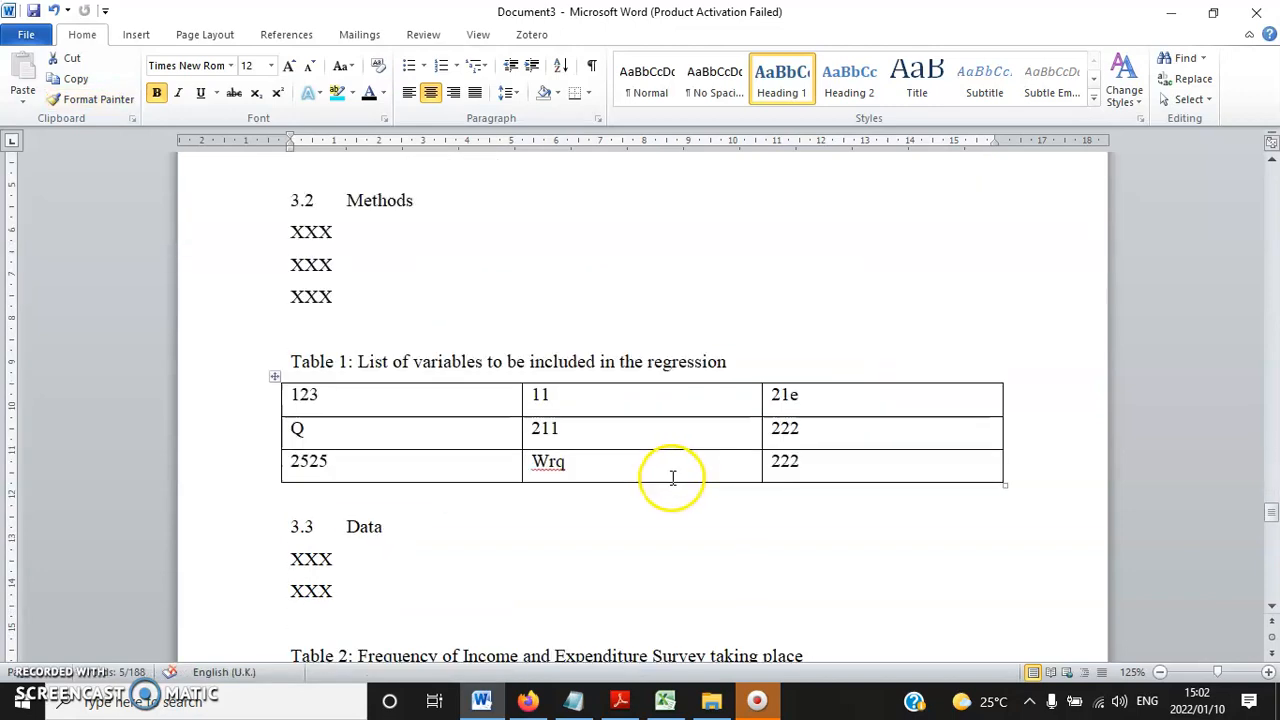
{"action": "scroll", "coordinate": [657, 477], "scroll_direction": "up", "scroll_amount": 8}
{"action": "scroll", "coordinate": [650, 465], "scroll_direction": "up", "scroll_amount": 20}
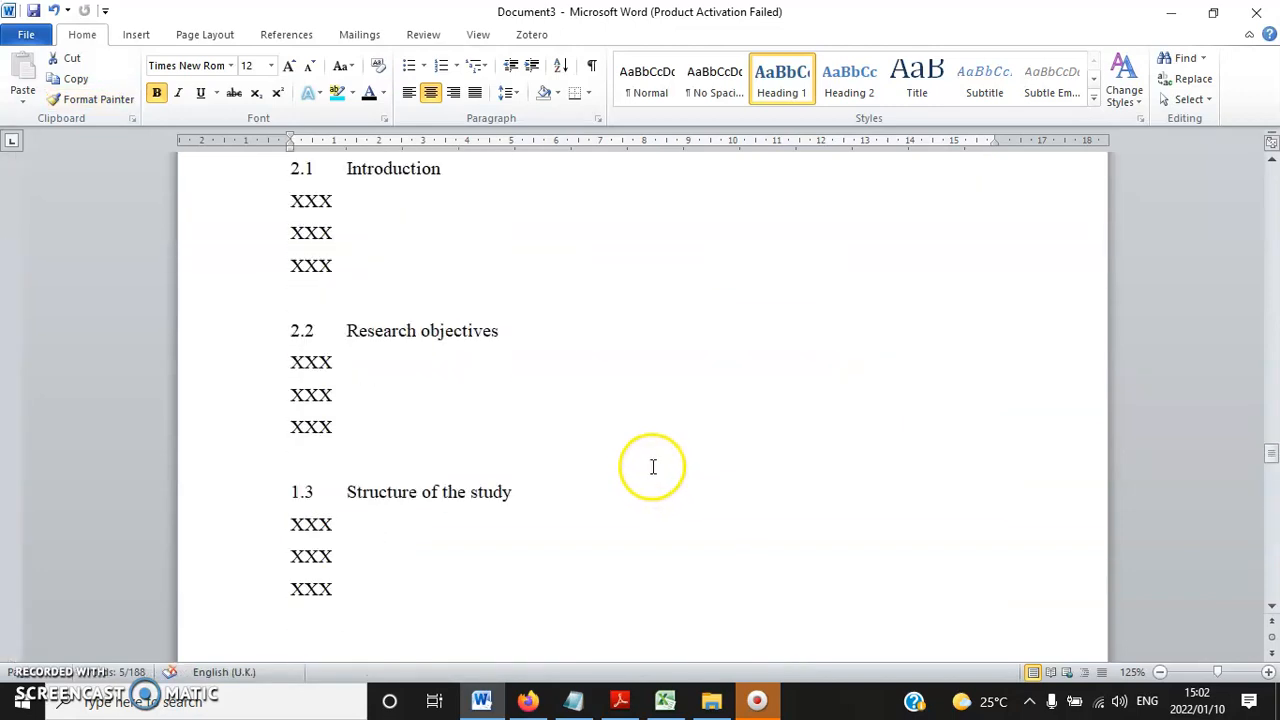
{"action": "scroll", "coordinate": [639, 458], "scroll_direction": "up", "scroll_amount": 5}
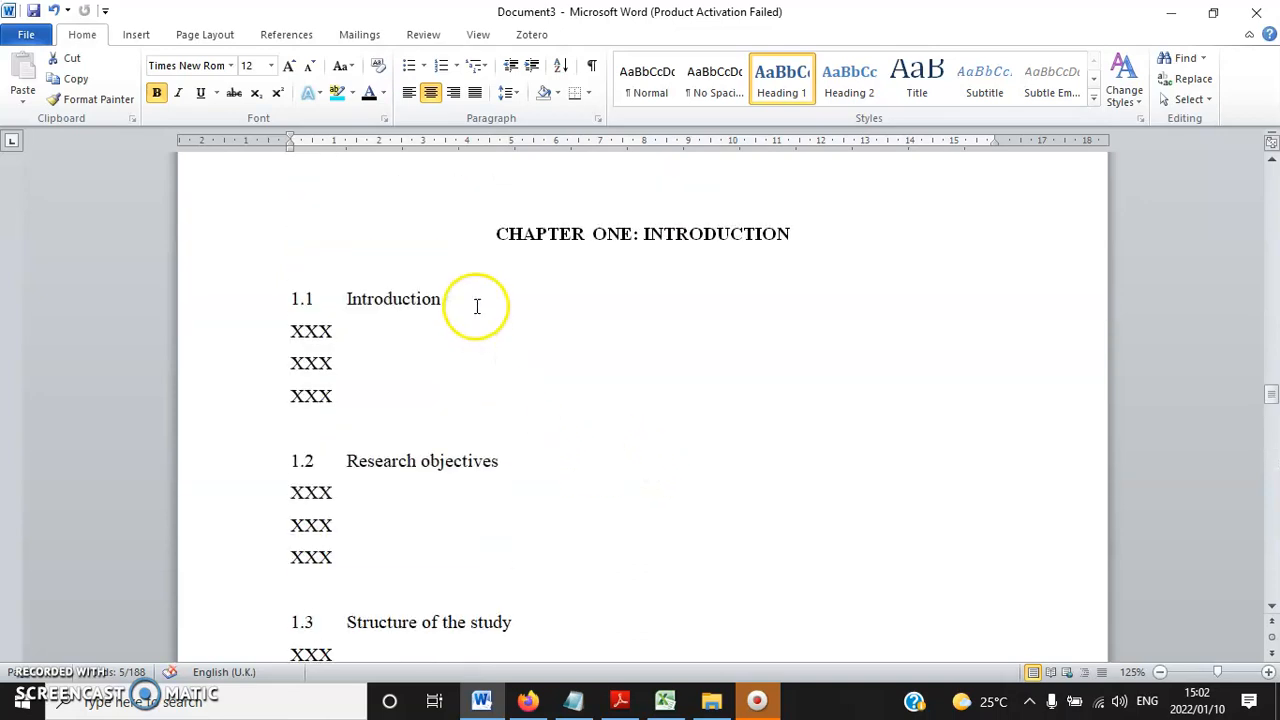
{"action": "left_click", "coordinate": [247, 303]}
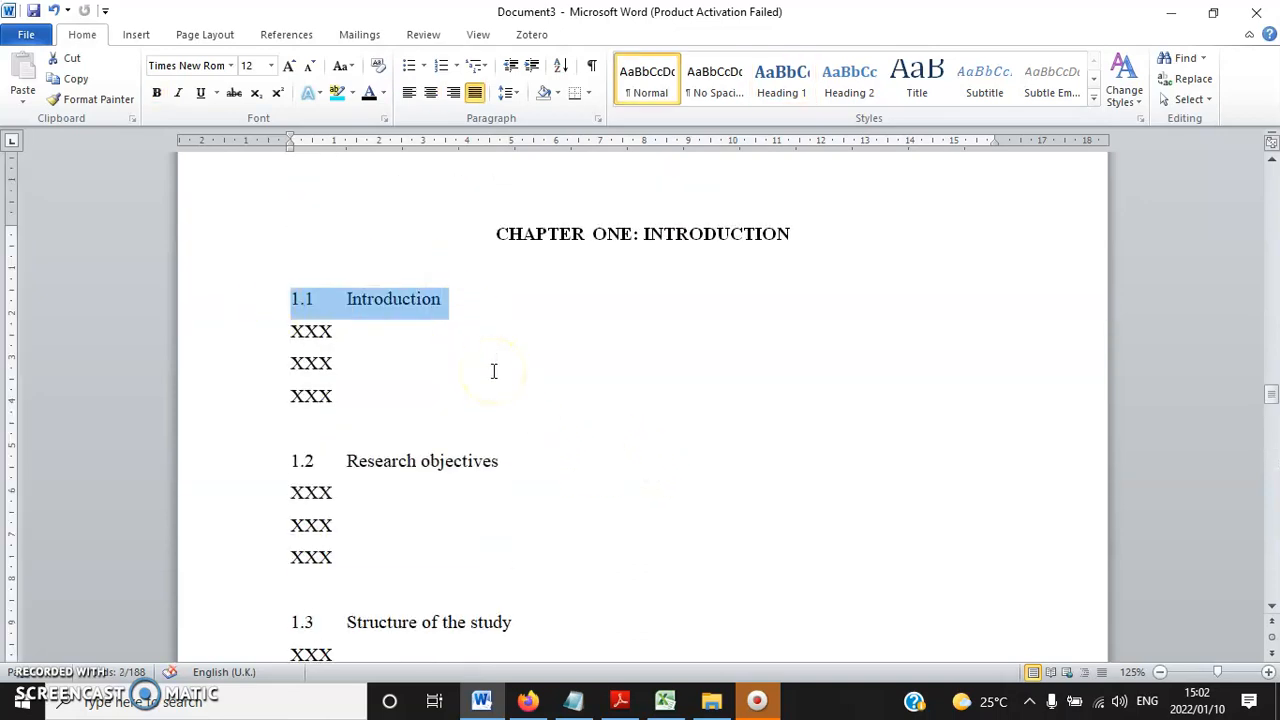
{"action": "left_click", "coordinate": [846, 93]}
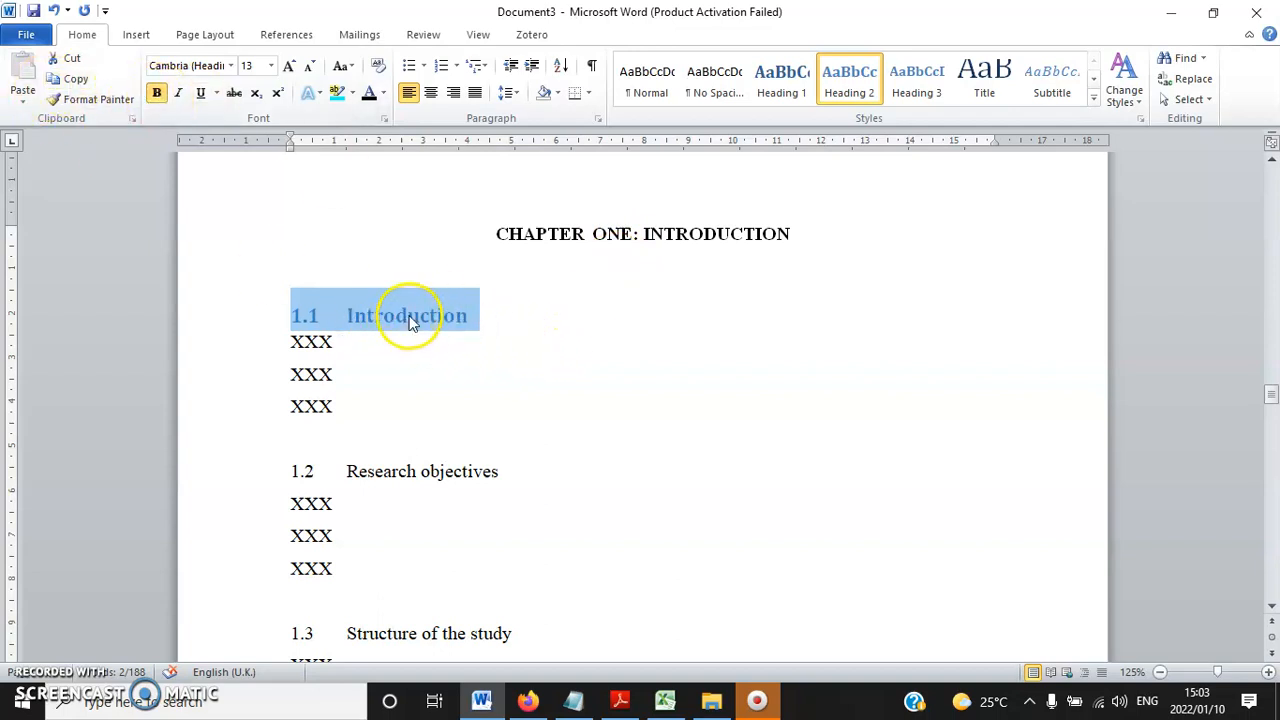
- Format the 1.1 Introduction heading in black 12 pt Times New Roman
{"action": "left_click", "coordinate": [372, 97]}
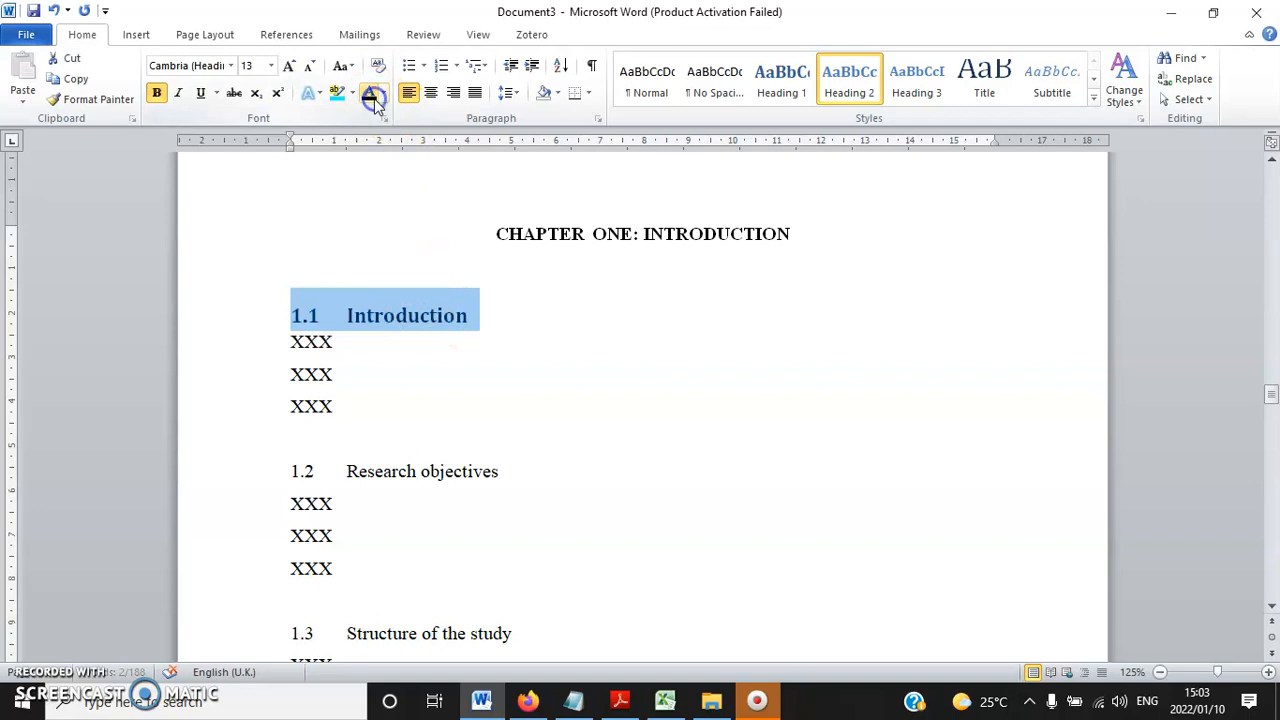
{"action": "left_click", "coordinate": [231, 65]}
{"action": "left_click", "coordinate": [228, 172]}
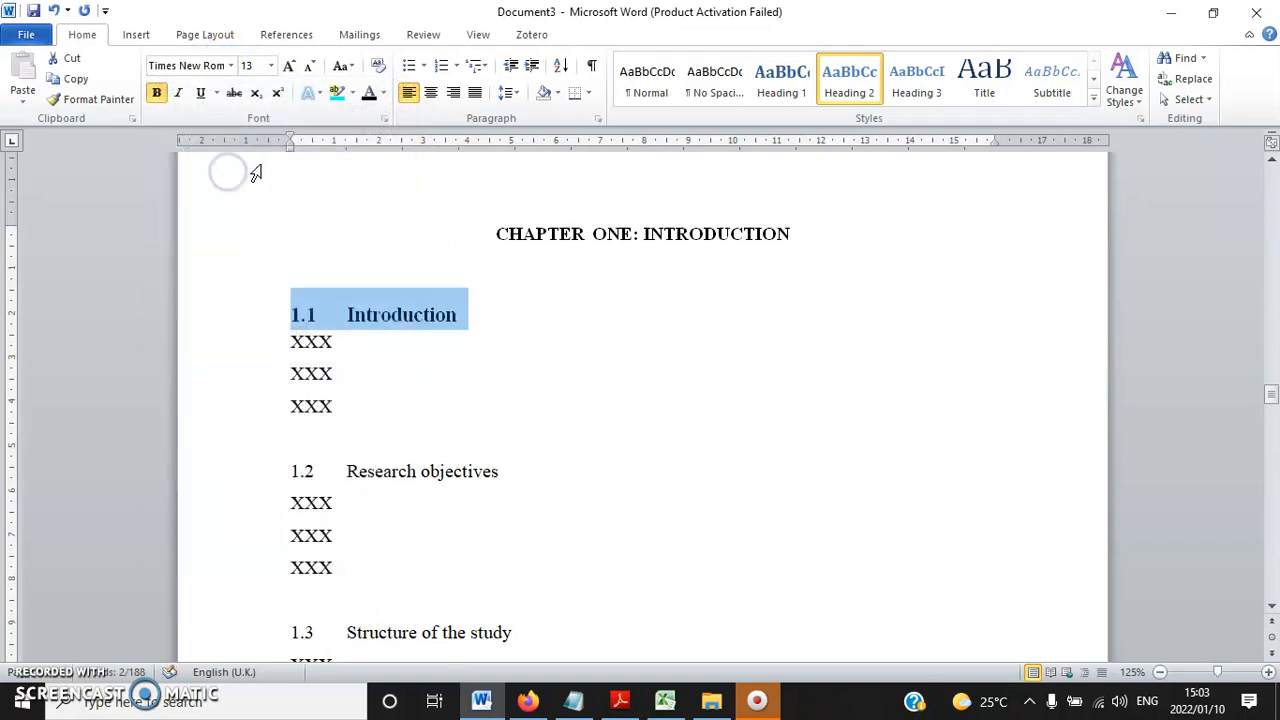
{"action": "left_click", "coordinate": [309, 65]}
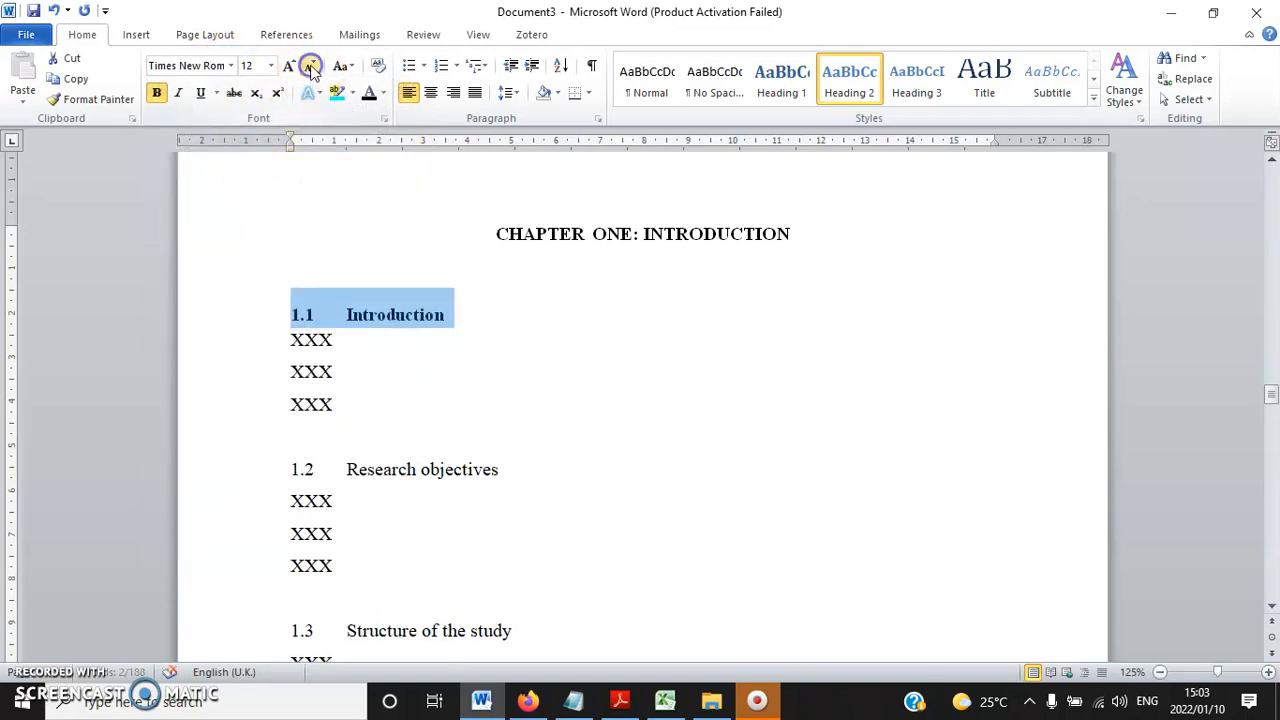
- Set the 1.1 Introduction heading to 0 pt spacing before, 1,5 line spacing and justified alignment
{"action": "right_click", "coordinate": [375, 315]}
{"action": "left_click", "coordinate": [440, 479]}
{"action": "left_click", "coordinate": [594, 360]}
{"action": "left_click", "coordinate": [733, 378]}
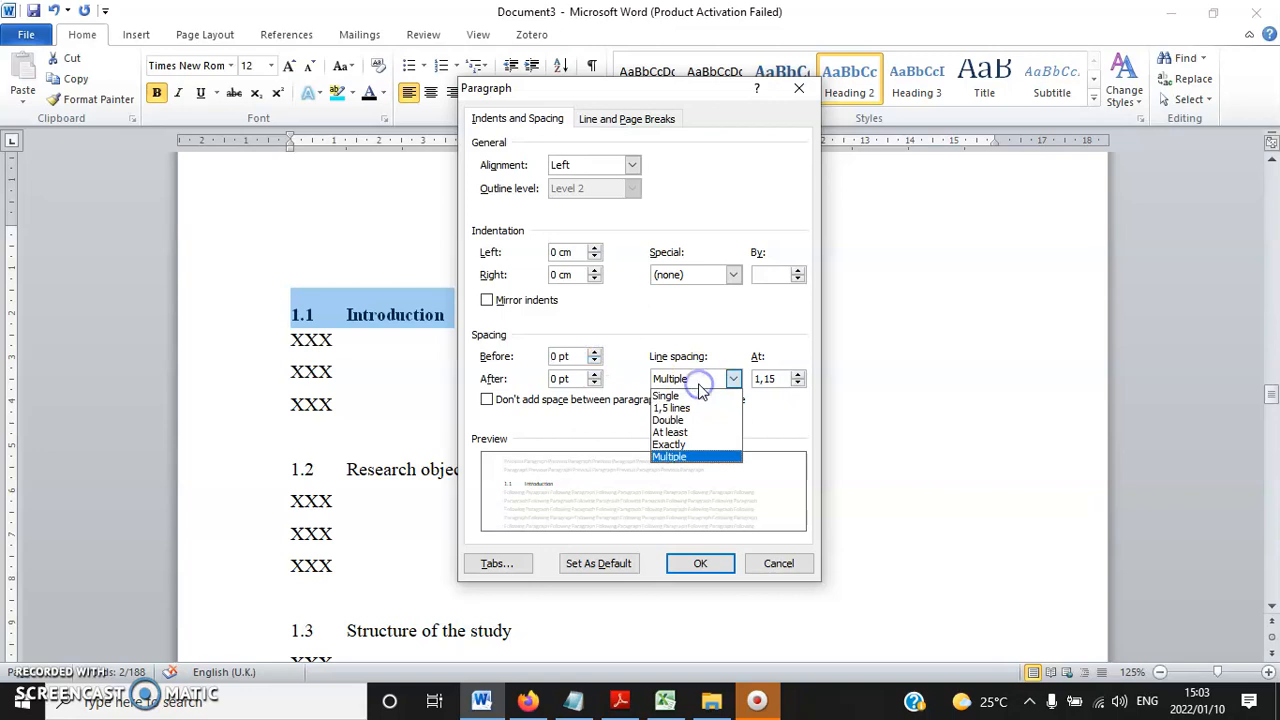
{"action": "left_click", "coordinate": [690, 405]}
{"action": "left_click", "coordinate": [700, 565]}
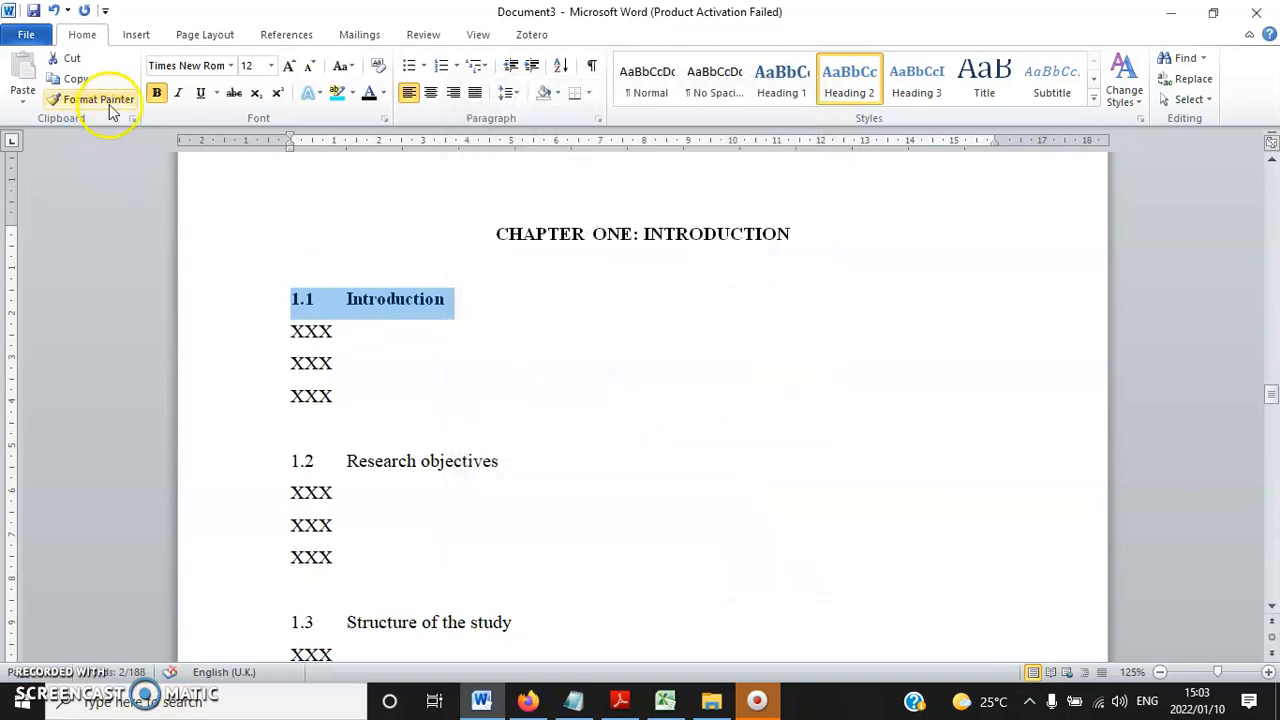
{"action": "left_click", "coordinate": [475, 92]}
- Copy the 1.1 heading's formatting onto headings 1.2 Research objectives and 1.3 Structure of the study with Format Painter
{"action": "left_click", "coordinate": [112, 99]}
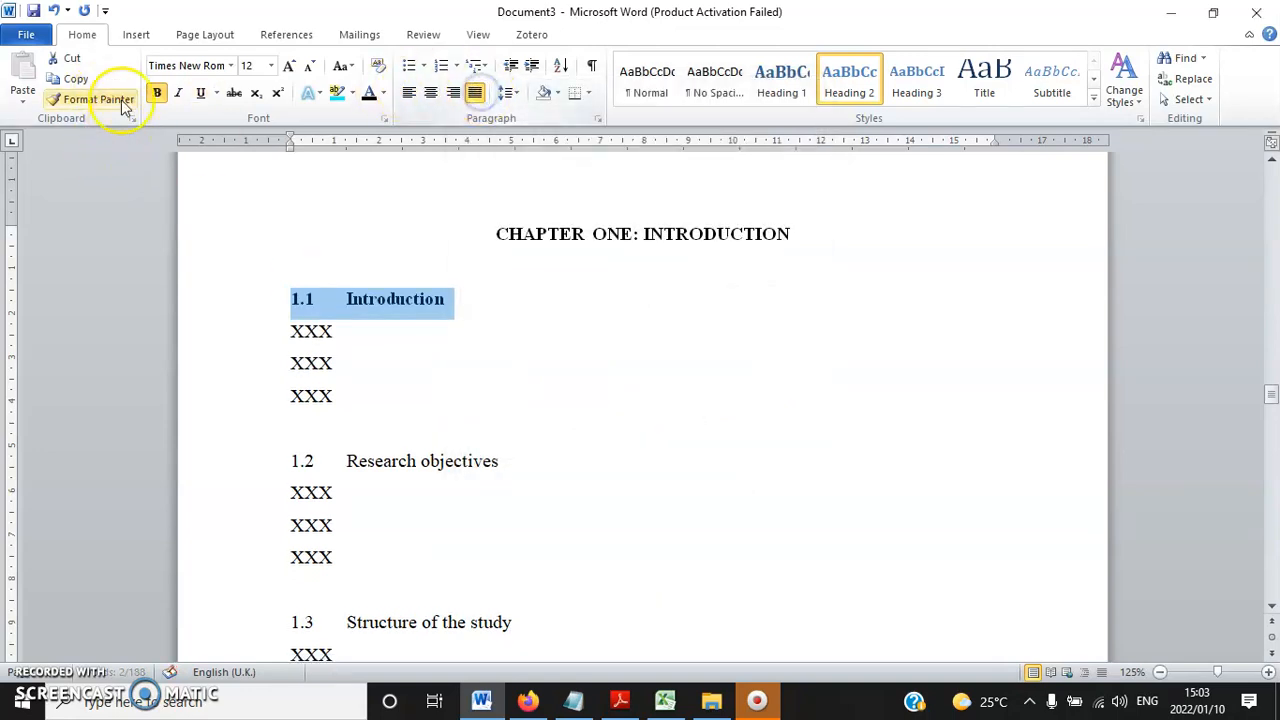
{"action": "left_click_drag", "start_coordinate": [504, 462], "coordinate": [245, 465]}
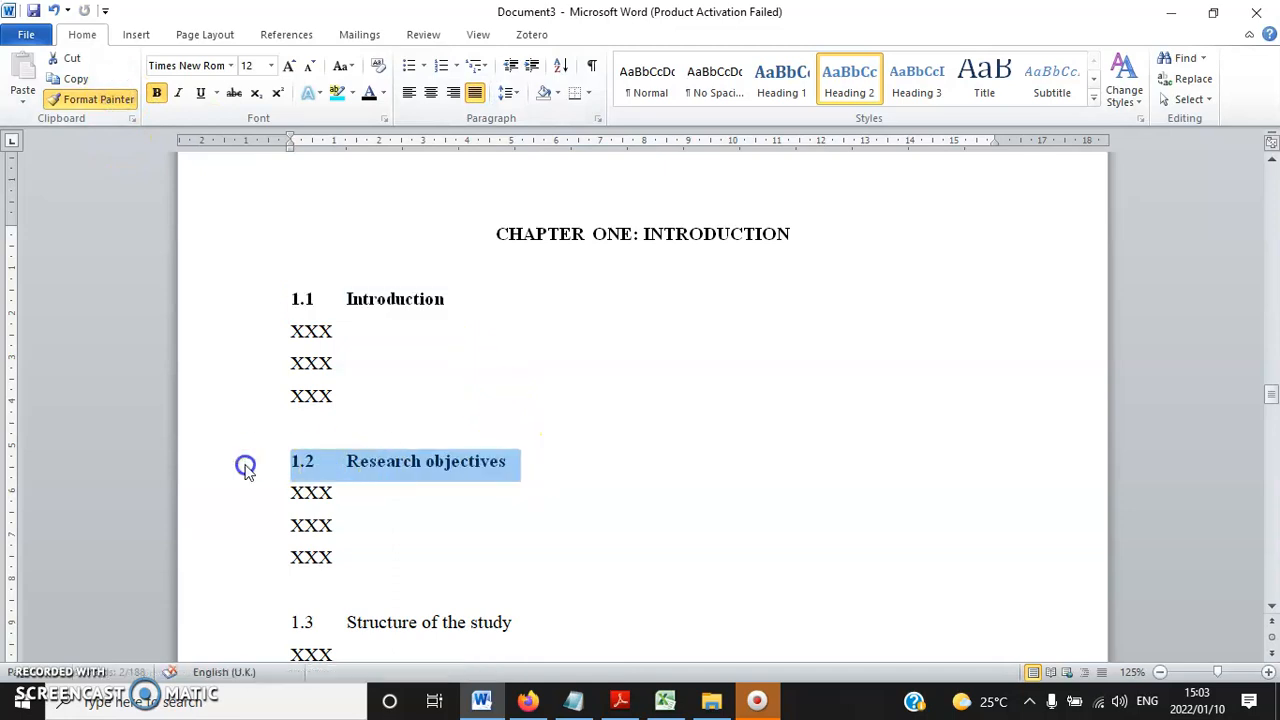
{"action": "left_click", "coordinate": [112, 99]}
{"action": "scroll", "coordinate": [480, 457], "scroll_direction": "down", "scroll_amount": 3}
{"action": "left_click_drag", "start_coordinate": [528, 455], "coordinate": [210, 460]}
- Copy the section heading formatting onto the three section headings of Chapter Two with Format Painter
{"action": "scroll", "coordinate": [154, 340], "scroll_direction": "up", "scroll_amount": 3}
{"action": "left_click", "coordinate": [96, 99]}
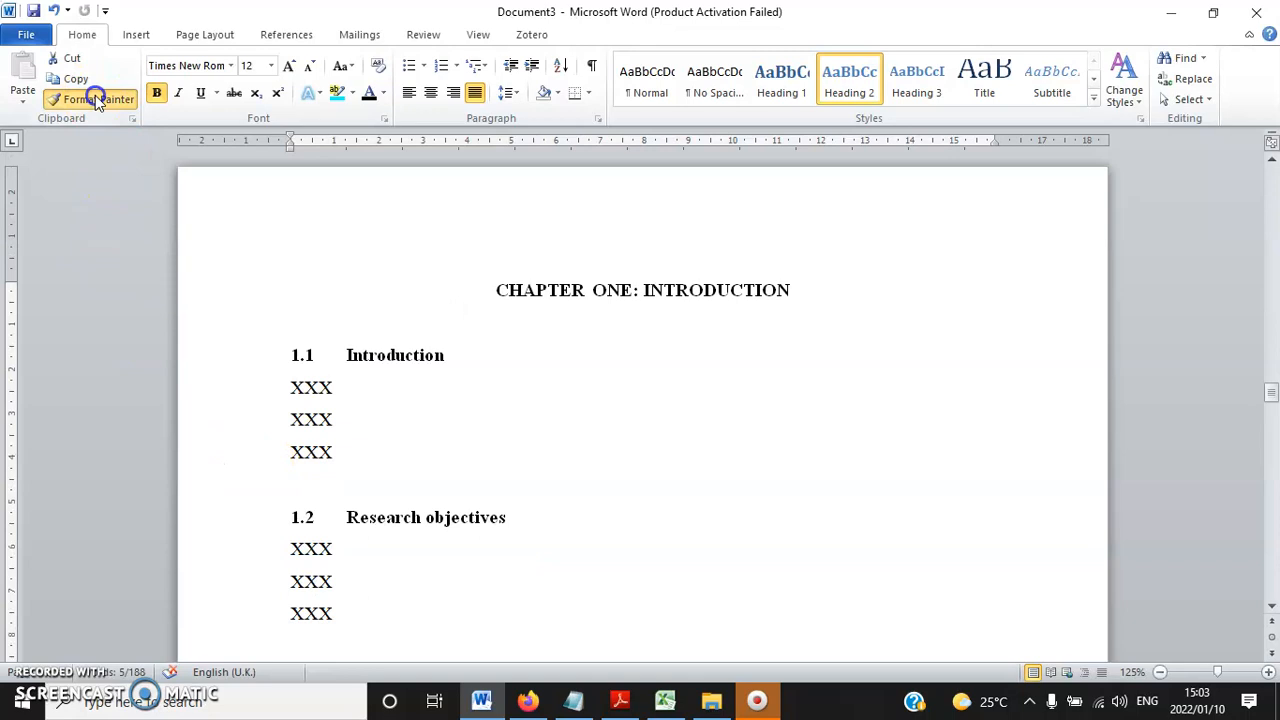
{"action": "scroll", "coordinate": [478, 396], "scroll_direction": "down", "scroll_amount": 6}
{"action": "scroll", "coordinate": [478, 396], "scroll_direction": "down", "scroll_amount": 5}
{"action": "left_click_drag", "start_coordinate": [458, 338], "coordinate": [214, 342]}
{"action": "left_click", "coordinate": [98, 99]}
{"action": "left_click_drag", "start_coordinate": [522, 497], "coordinate": [223, 494]}
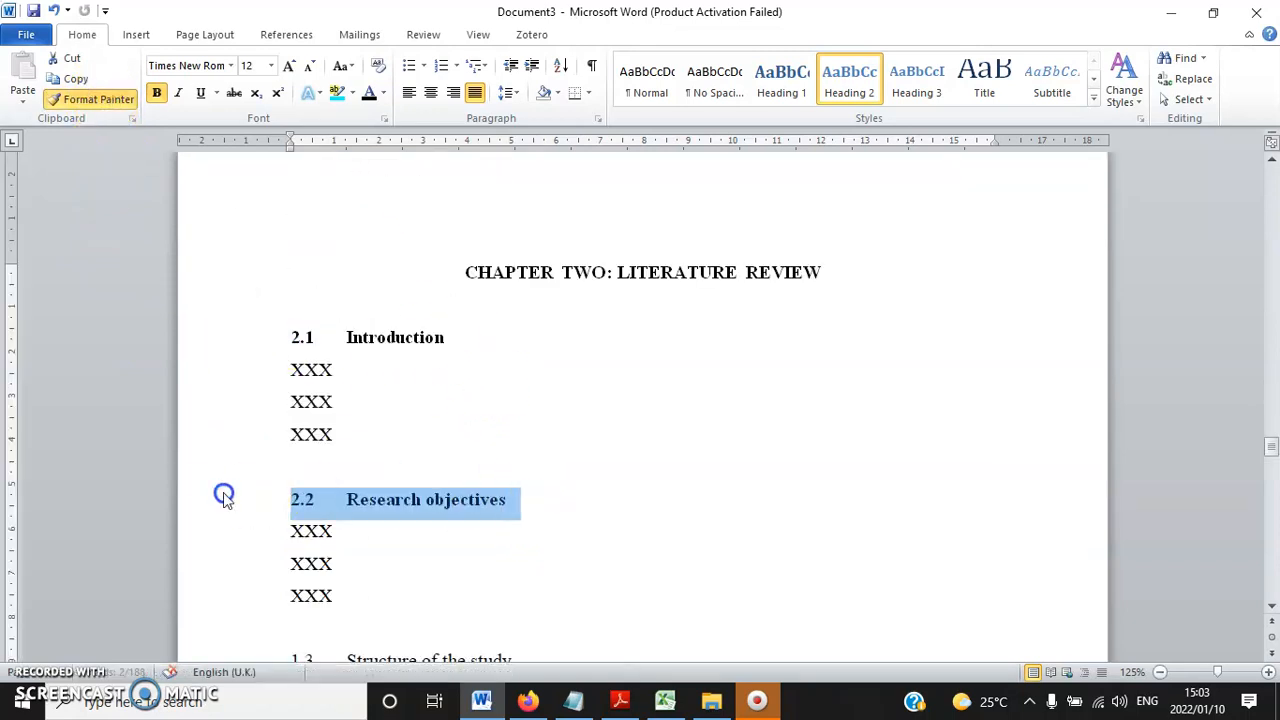
{"action": "left_click", "coordinate": [98, 99]}
{"action": "scroll", "coordinate": [531, 380], "scroll_direction": "down", "scroll_amount": 5}
{"action": "mouse_move", "coordinate": [531, 380]}
{"action": "left_mouse_down"}
{"action": "mouse_move", "coordinate": [234, 380]}
{"action": "mouse_move", "coordinate": [480, 389]}
{"action": "mouse_move", "coordinate": [377, 386]}
{"action": "left_mouse_up"}
- Replace the title of section 2.2 with "Literature review"
{"action": "scroll", "coordinate": [459, 365], "scroll_direction": "up", "scroll_amount": 3}
{"action": "scroll", "coordinate": [486, 420], "scroll_direction": "up", "scroll_amount": 1}
{"action": "type", "text": "Literature review"}
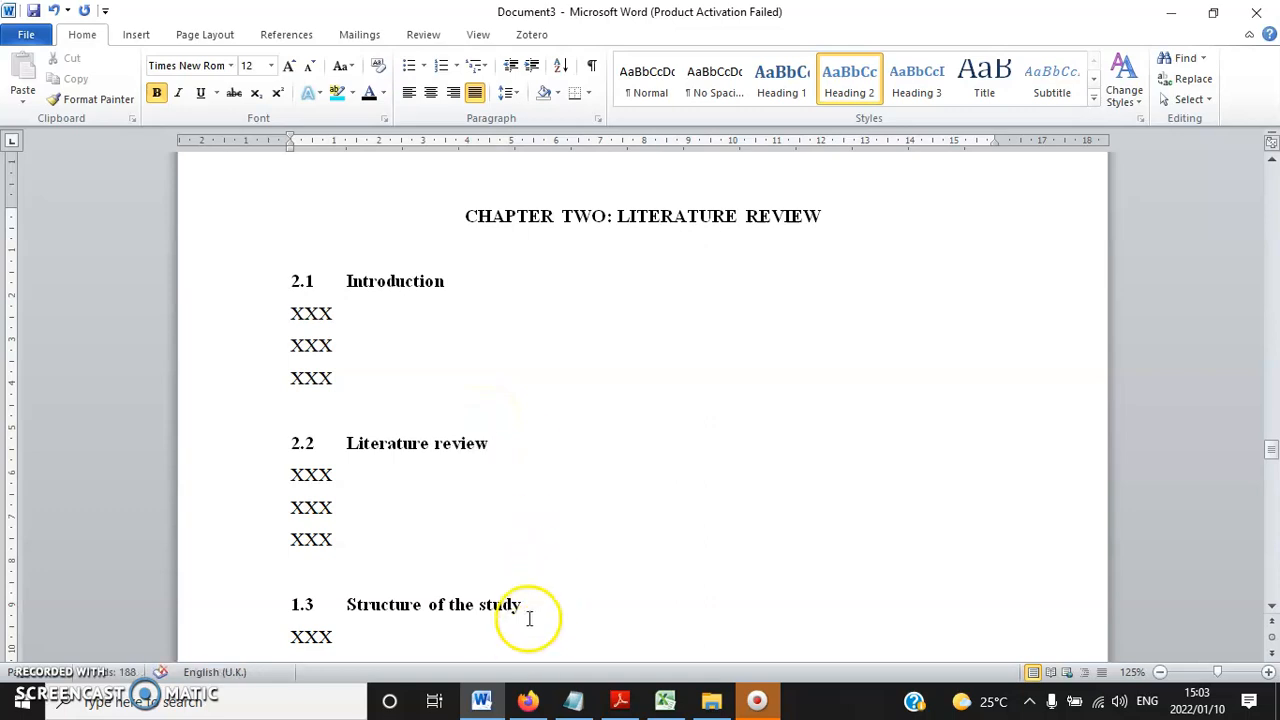
- Change Chapter Two's last section heading to "2.3 Conclusion"
{"action": "left_click_drag", "start_coordinate": [529, 607], "coordinate": [349, 609]}
{"action": "type", "text": "C"}
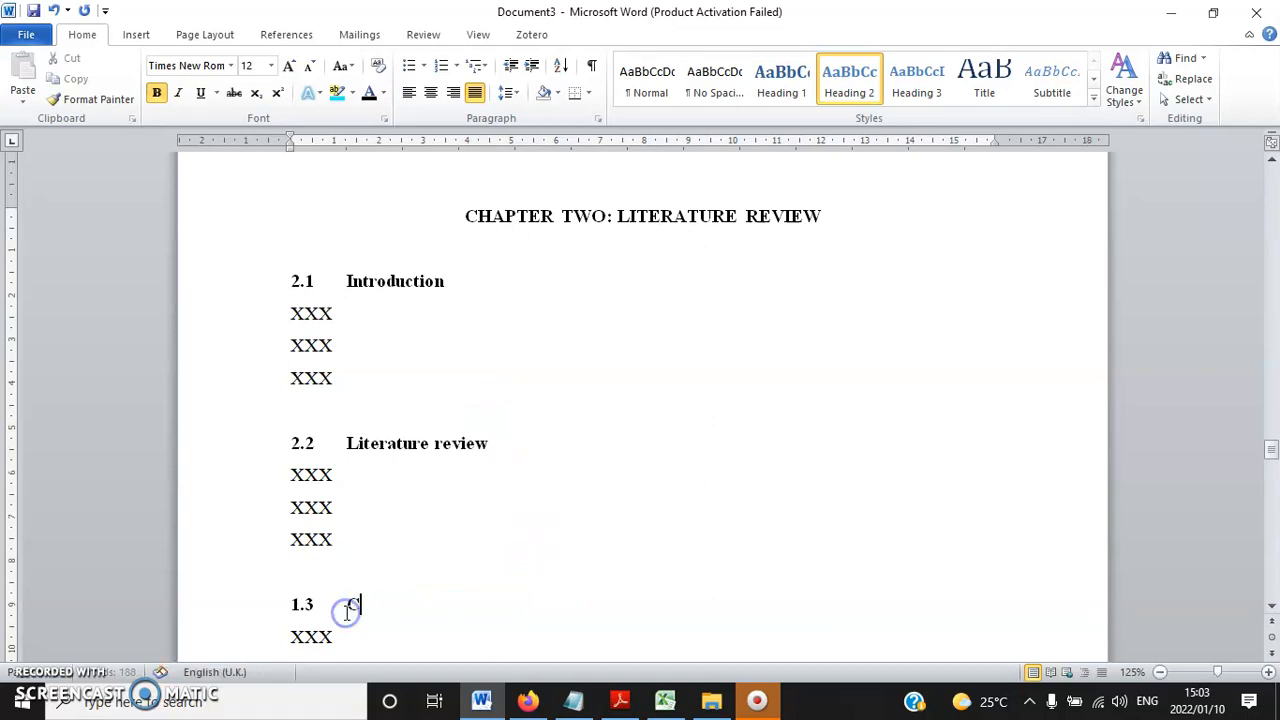
{"action": "key", "text": "Up"}
{"action": "key", "text": "Right"}
{"action": "key", "text": "Delete"}
{"action": "type", "text": "2"}
{"action": "key", "text": "Up"}
{"action": "key", "text": "Up"}
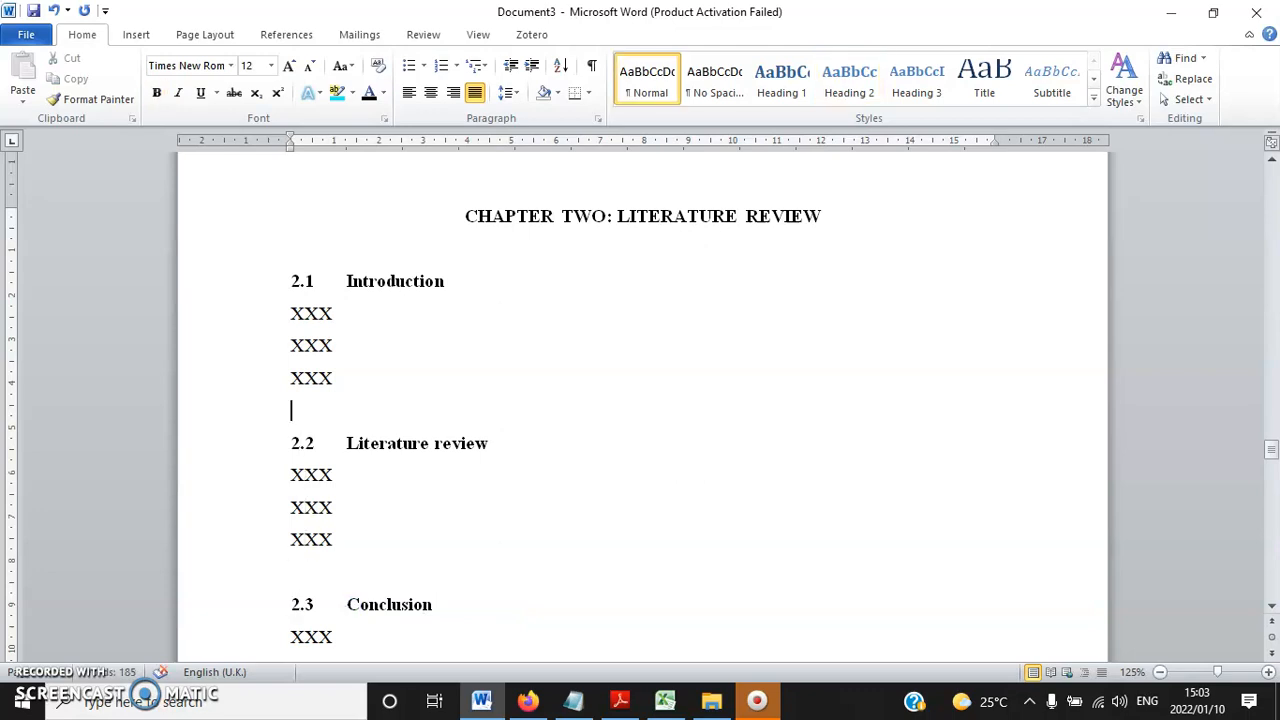
- Copy the 2.1 heading's formatting onto headings 3.1 Introduction, 3.2 Methods and 3.3 Data with Format Painter
{"action": "left_click", "coordinate": [237, 277]}
{"action": "left_click", "coordinate": [105, 99]}
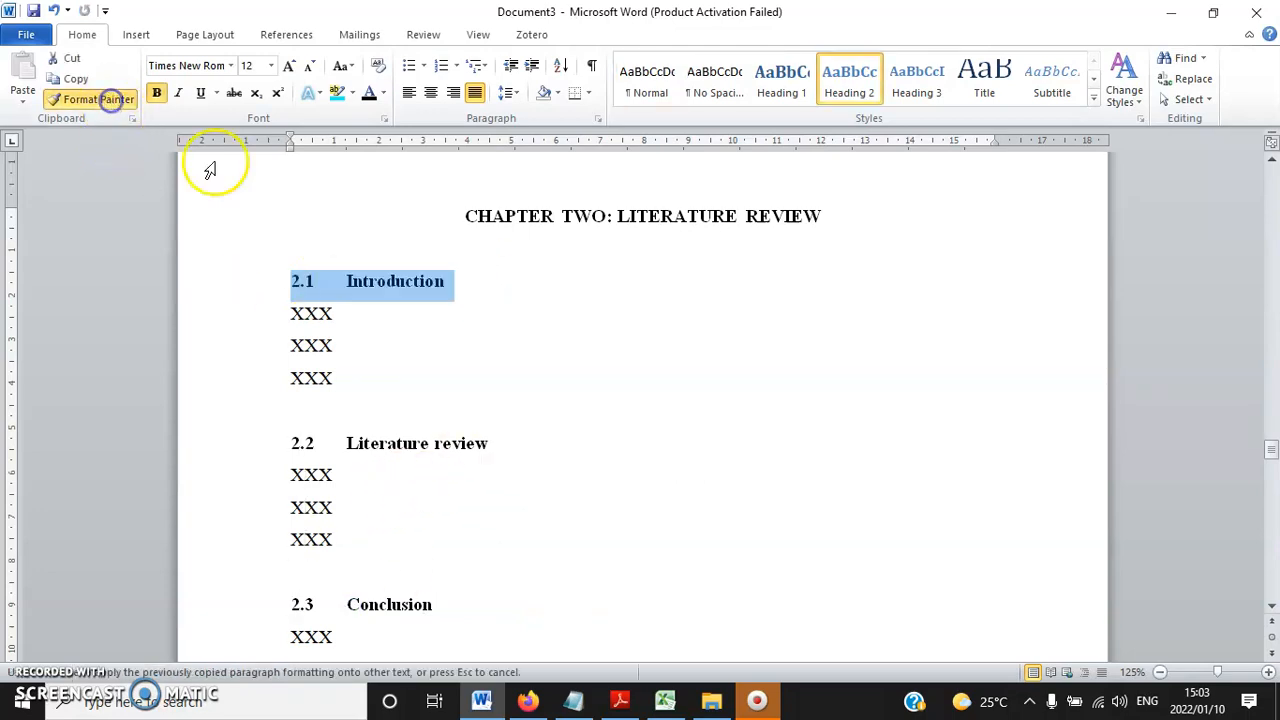
{"action": "scroll", "coordinate": [434, 409], "scroll_direction": "down", "scroll_amount": 15}
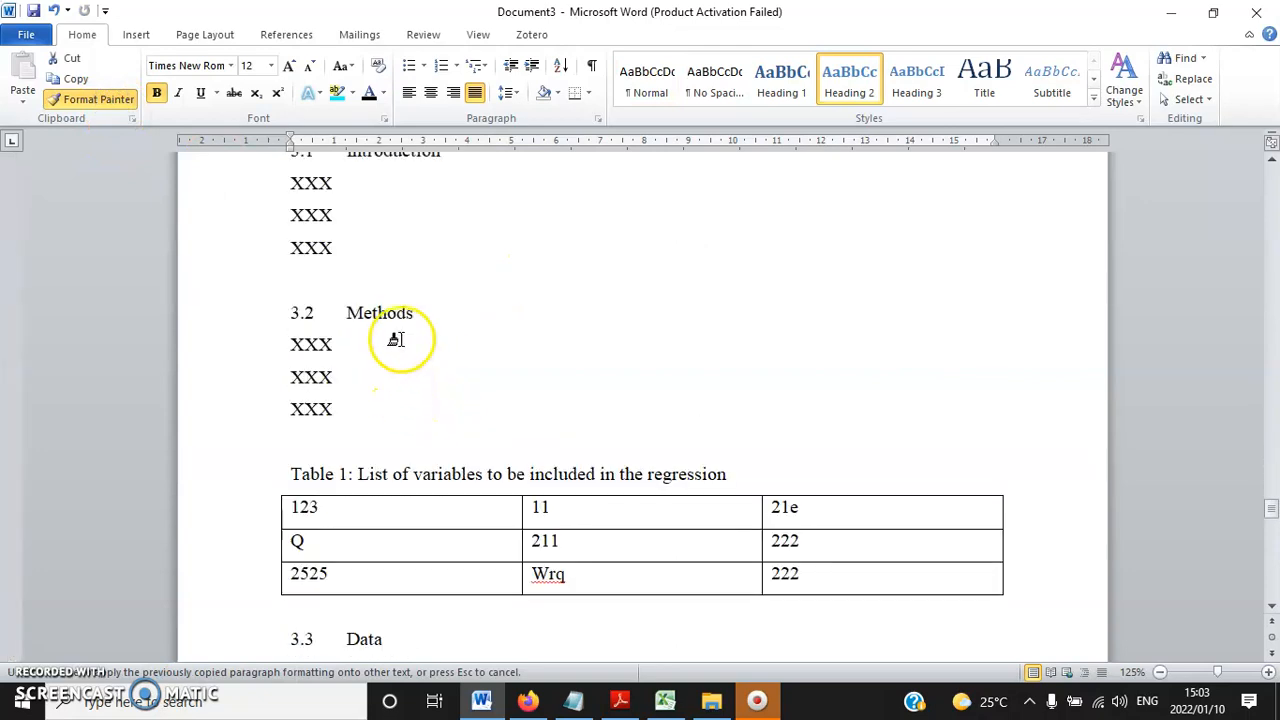
{"action": "scroll", "coordinate": [389, 364], "scroll_direction": "up", "scroll_amount": 3}
{"action": "left_click", "coordinate": [246, 323]}
{"action": "left_click", "coordinate": [105, 99]}
{"action": "left_click", "coordinate": [260, 481]}
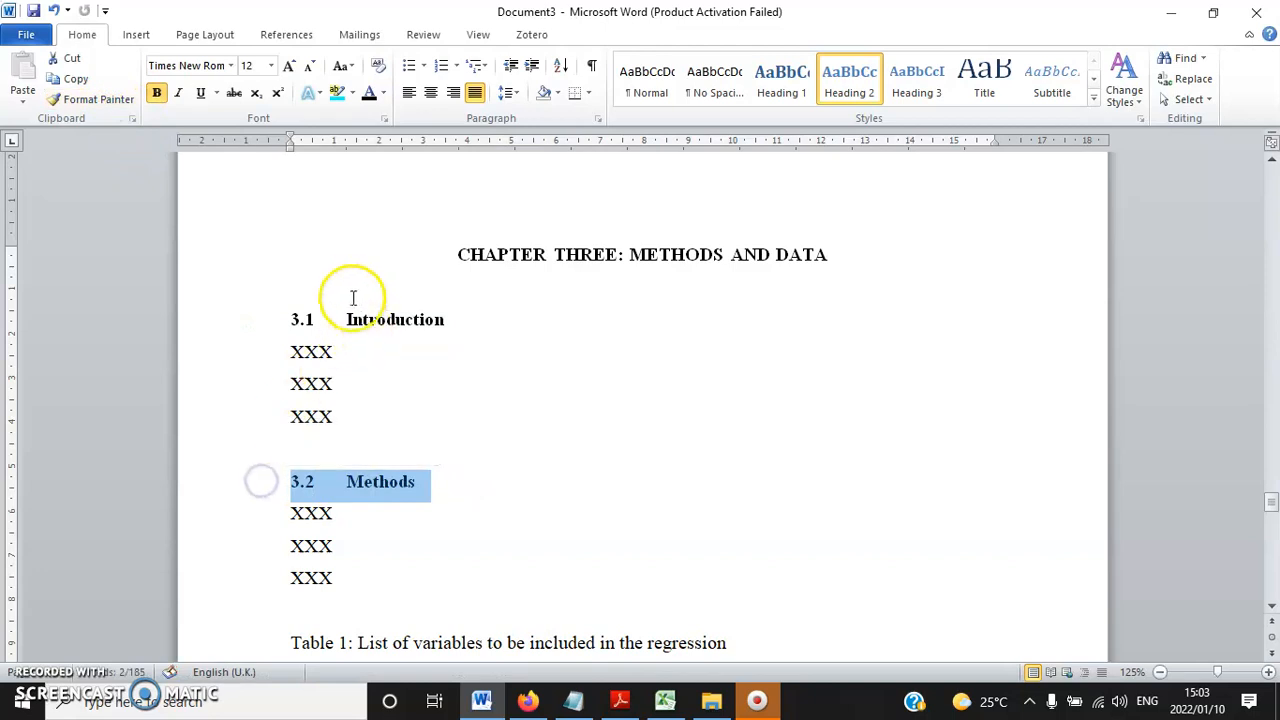
{"action": "left_click", "coordinate": [98, 99]}
{"action": "scroll", "coordinate": [471, 437], "scroll_direction": "down", "scroll_amount": 4}
{"action": "scroll", "coordinate": [427, 422], "scroll_direction": "down", "scroll_amount": 3}
{"action": "left_click", "coordinate": [246, 417]}
{"action": "scroll", "coordinate": [366, 449], "scroll_direction": "down", "scroll_amount": 8}
{"action": "scroll", "coordinate": [371, 450], "scroll_direction": "up", "scroll_amount": 5}
{"action": "scroll", "coordinate": [371, 450], "scroll_direction": "down", "scroll_amount": 6}
{"action": "scroll", "coordinate": [429, 437], "scroll_direction": "up", "scroll_amount": 6}
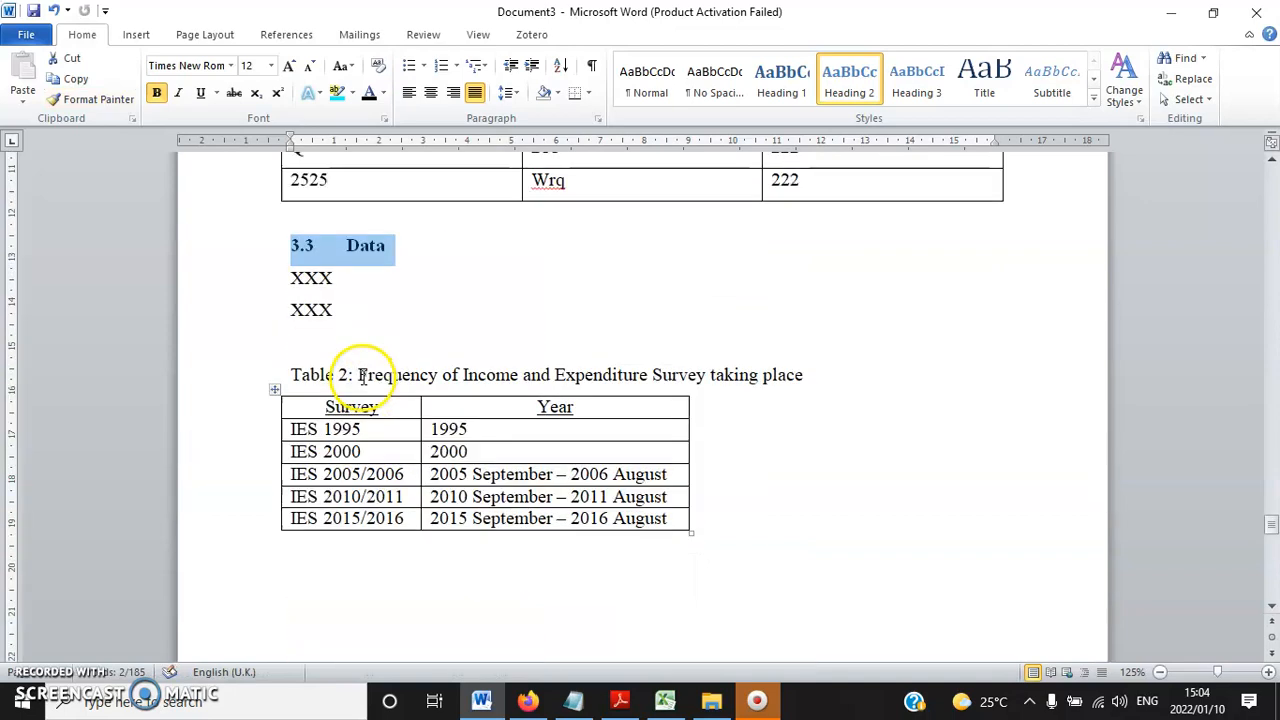
- Copy the 3.3 Data heading with its placeholder lines and paste them below the last picture in Chapter Three
{"action": "scroll", "coordinate": [362, 375], "scroll_direction": "up", "scroll_amount": 3}
{"action": "left_click_drag", "start_coordinate": [343, 530], "coordinate": [277, 485]}
{"action": "left_click", "coordinate": [68, 80]}
{"action": "scroll", "coordinate": [340, 495], "scroll_direction": "down", "scroll_amount": 10}
{"action": "scroll", "coordinate": [706, 443], "scroll_direction": "down", "scroll_amount": 10}
{"action": "left_click", "coordinate": [866, 249]}
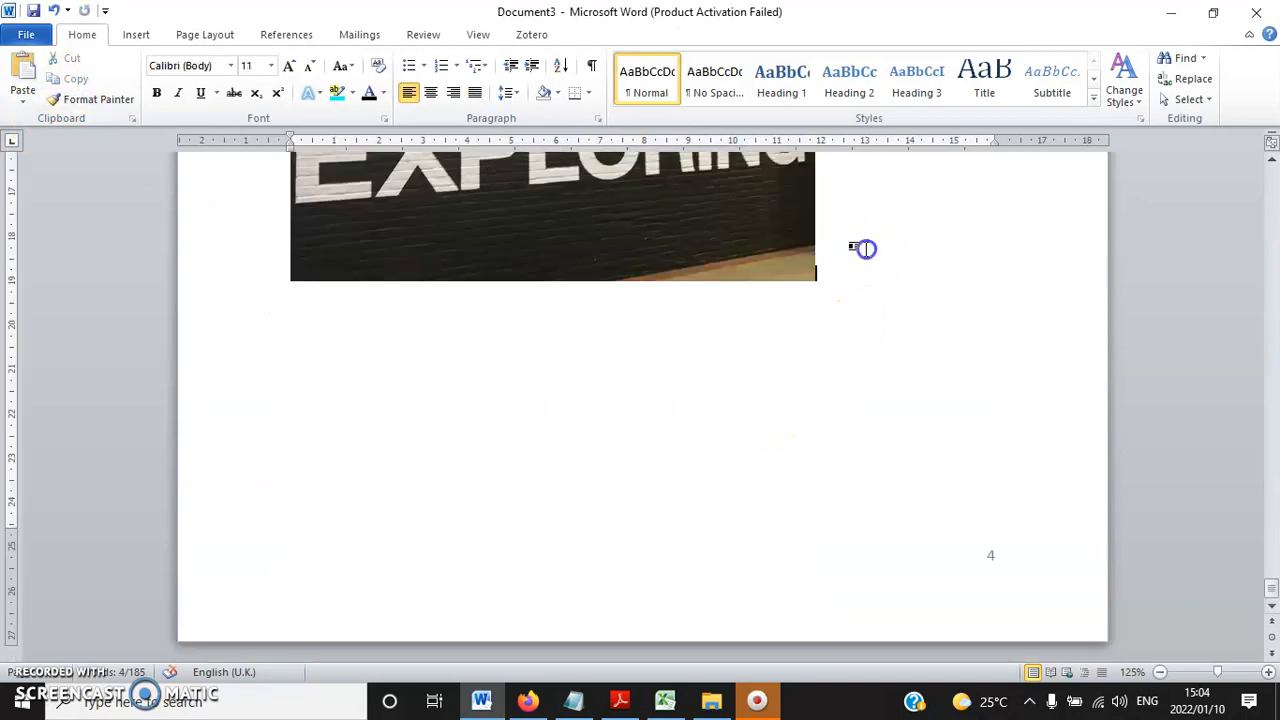
{"action": "key", "text": "ctrl+v"}
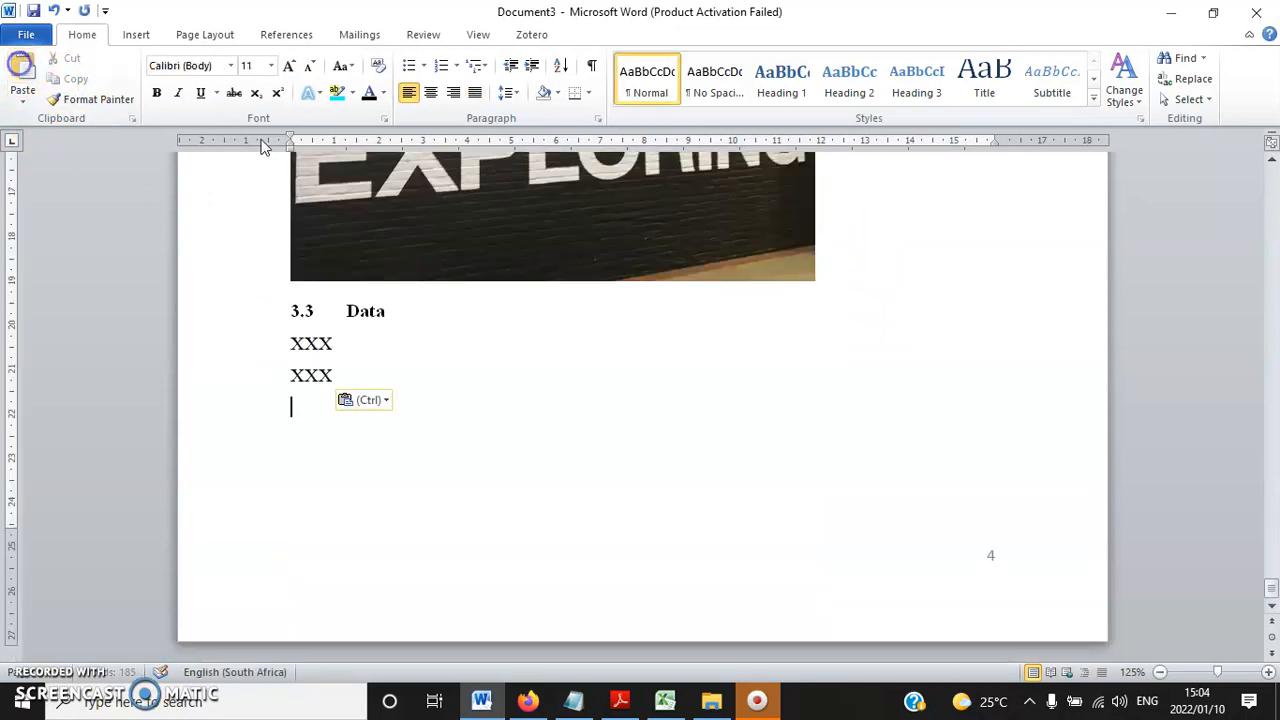
- Add a blank line above the pasted section and change its heading to "3.4 Conclusion"
{"action": "left_click", "coordinate": [290, 309]}
{"action": "key", "text": "Return"}
{"action": "left_click", "coordinate": [313, 347]}
{"action": "type", "text": "4"}
{"action": "left_click_drag", "start_coordinate": [382, 346], "coordinate": [343, 346]}
{"action": "type", "text": "Conclusion"}
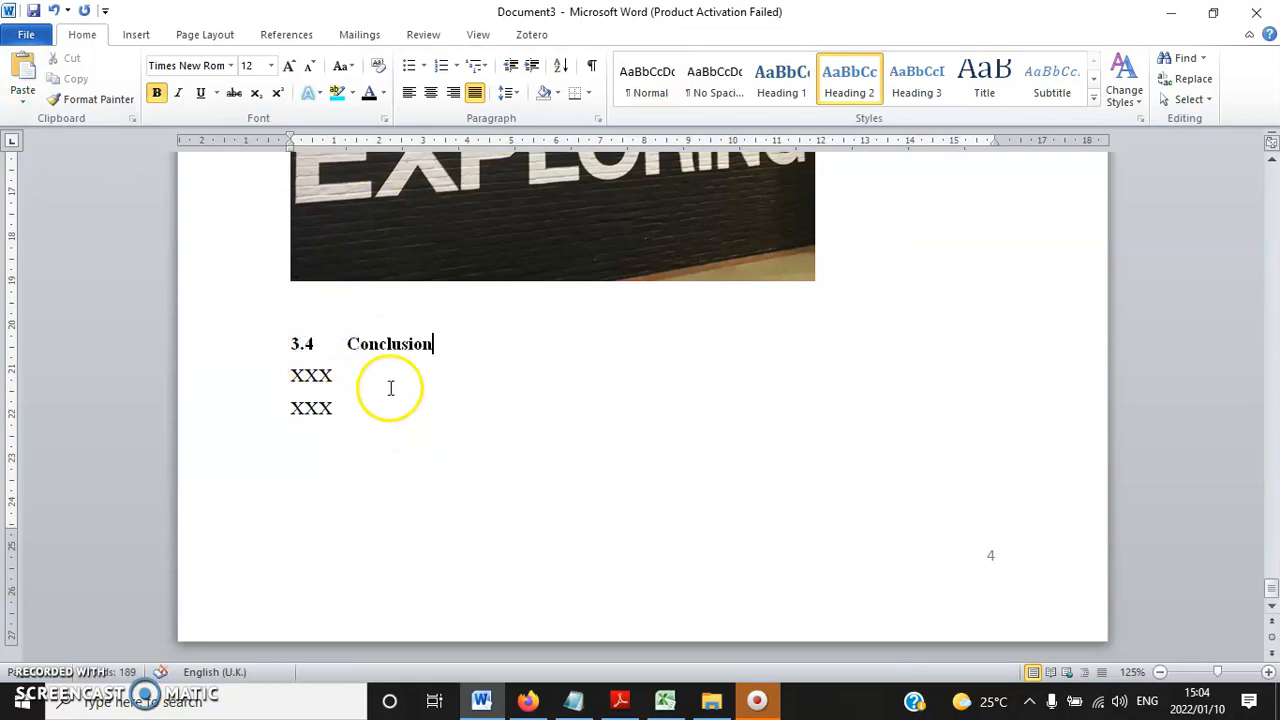
{"action": "left_click_drag", "start_coordinate": [455, 347], "coordinate": [281, 345]}
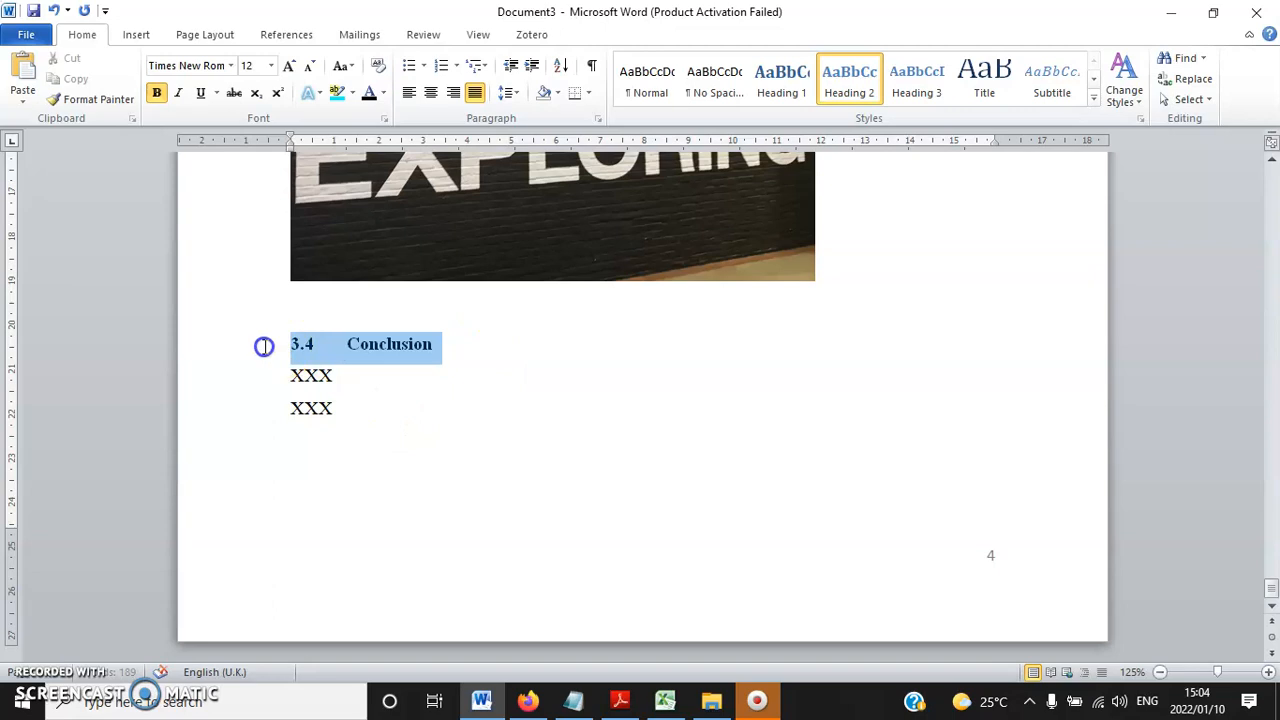
- Delete the break at the end of the StatsSA entry in the List of Abbreviations
{"action": "left_click_drag", "start_coordinate": [1272, 598], "coordinate": [1272, 155]}
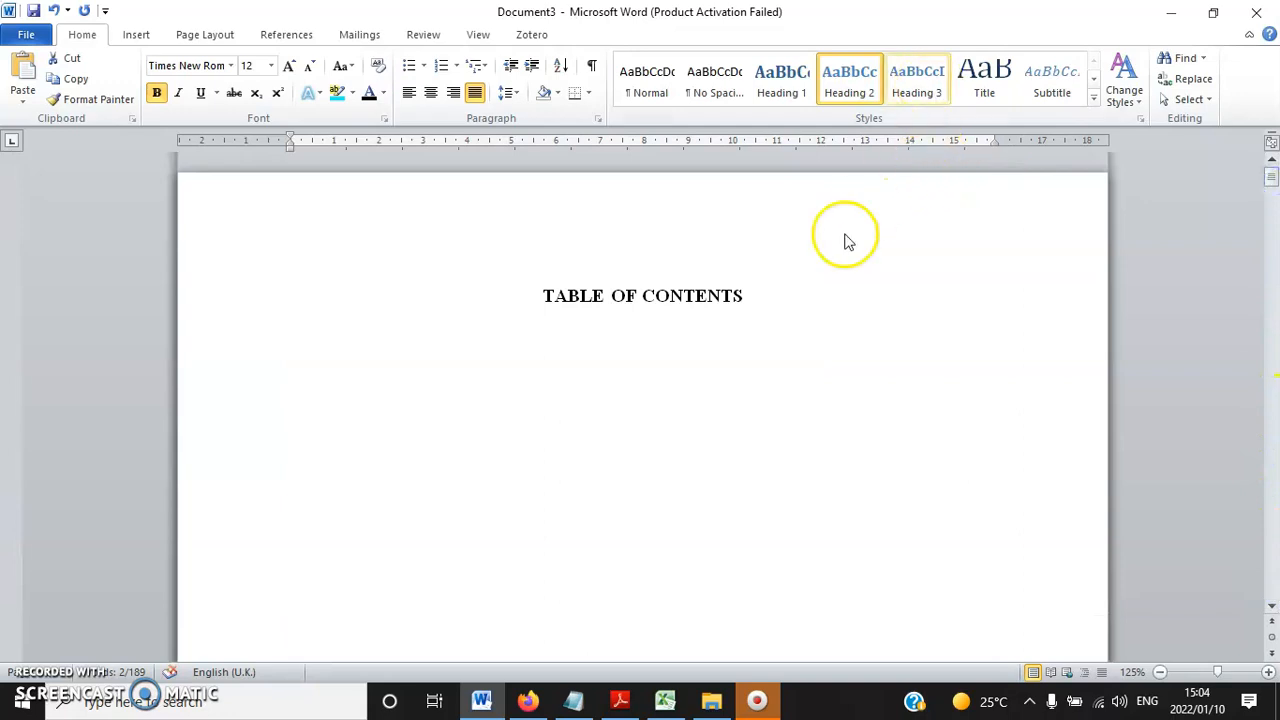
{"action": "scroll", "coordinate": [551, 366], "scroll_direction": "down", "scroll_amount": 15}
{"action": "scroll", "coordinate": [450, 375], "scroll_direction": "down", "scroll_amount": 15}
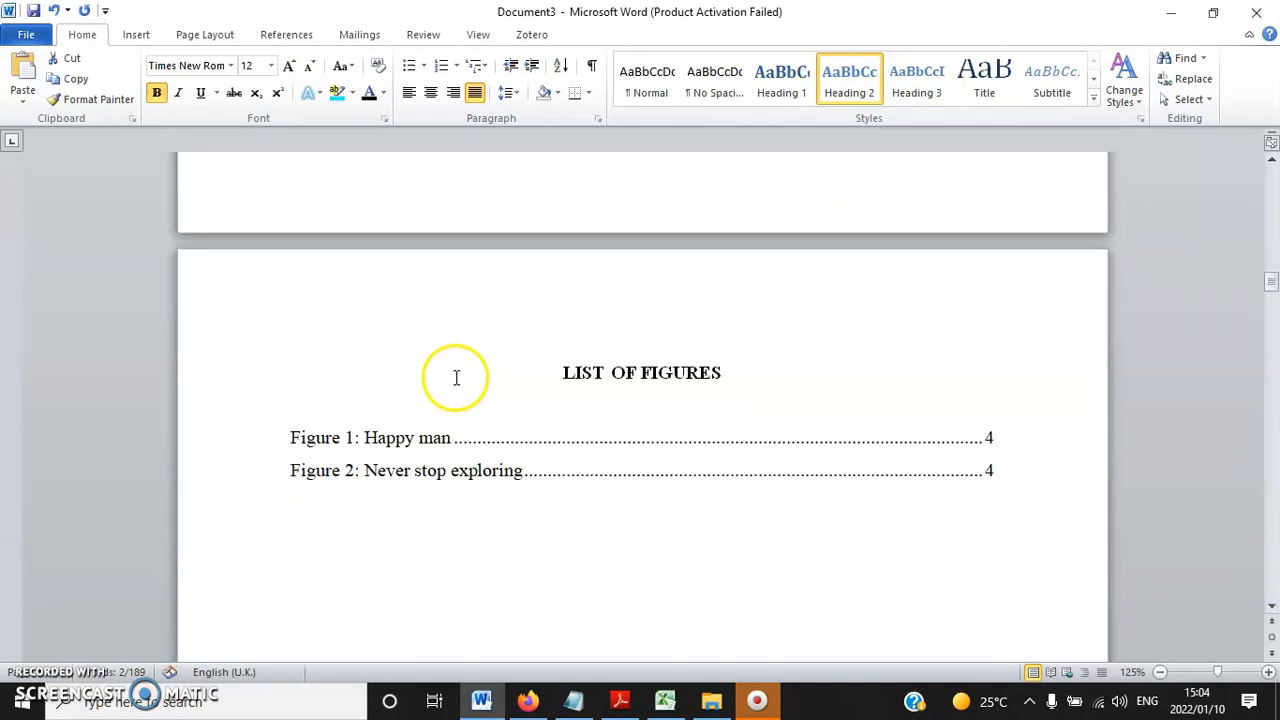
{"action": "scroll", "coordinate": [535, 375], "scroll_direction": "up", "scroll_amount": 7}
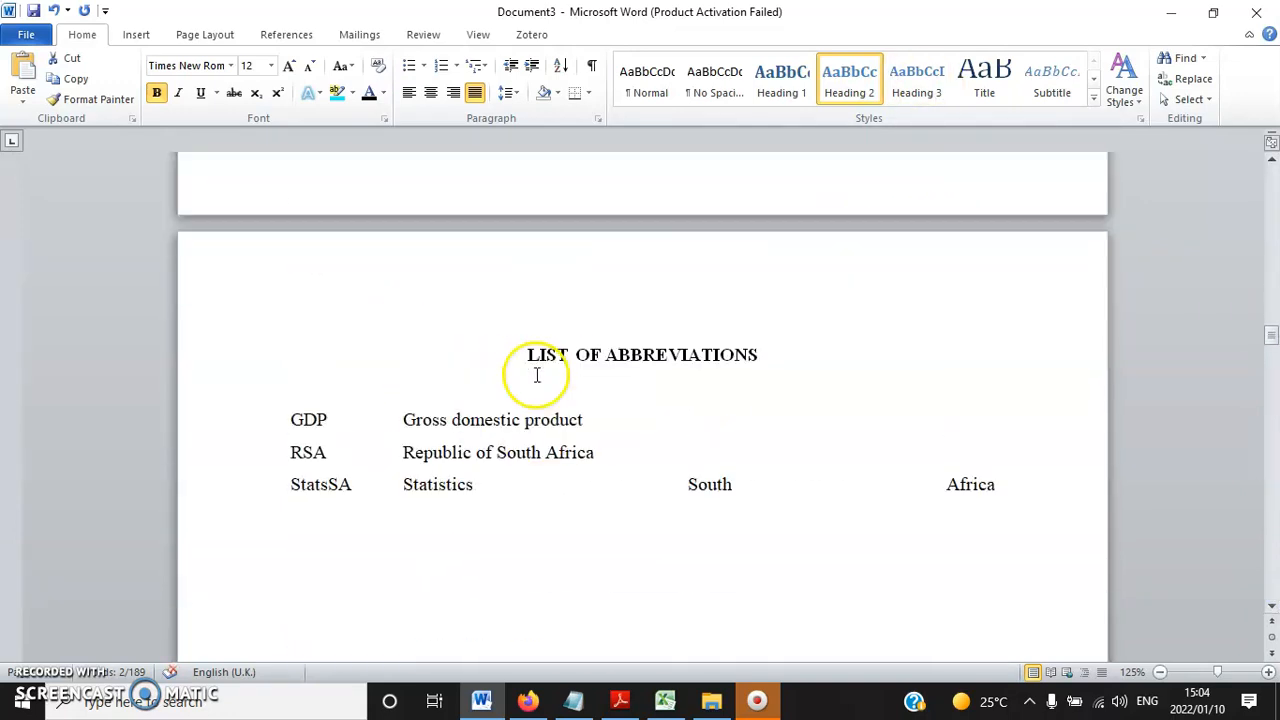
{"action": "left_click", "coordinate": [1019, 482]}
{"action": "key", "text": "Delete"}
- Under 2.2 Literature review, add the subsection heading "2.2.1 Defining key concepts" with an XXX placeholder line
{"action": "scroll", "coordinate": [535, 472], "scroll_direction": "down", "scroll_amount": 15}
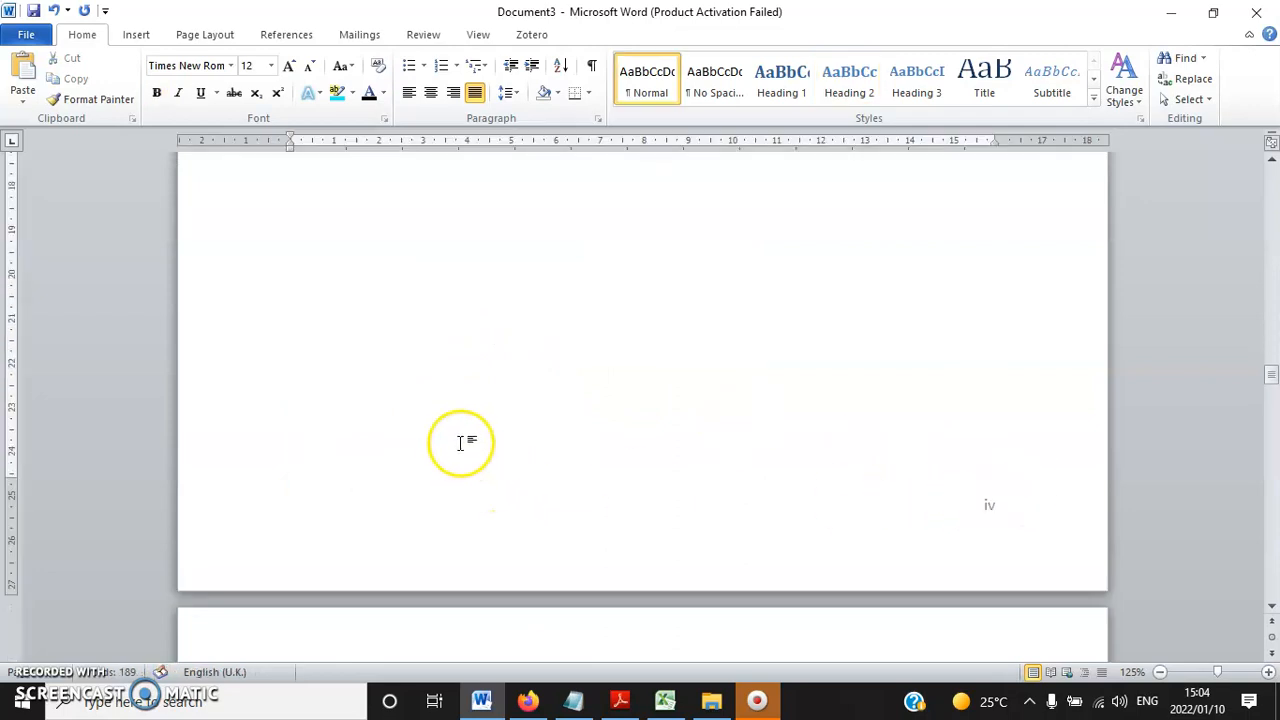
{"action": "scroll", "coordinate": [492, 432], "scroll_direction": "up", "scroll_amount": 3}
{"action": "left_click", "coordinate": [349, 537]}
{"action": "scroll", "coordinate": [343, 548], "scroll_direction": "down", "scroll_amount": 1}
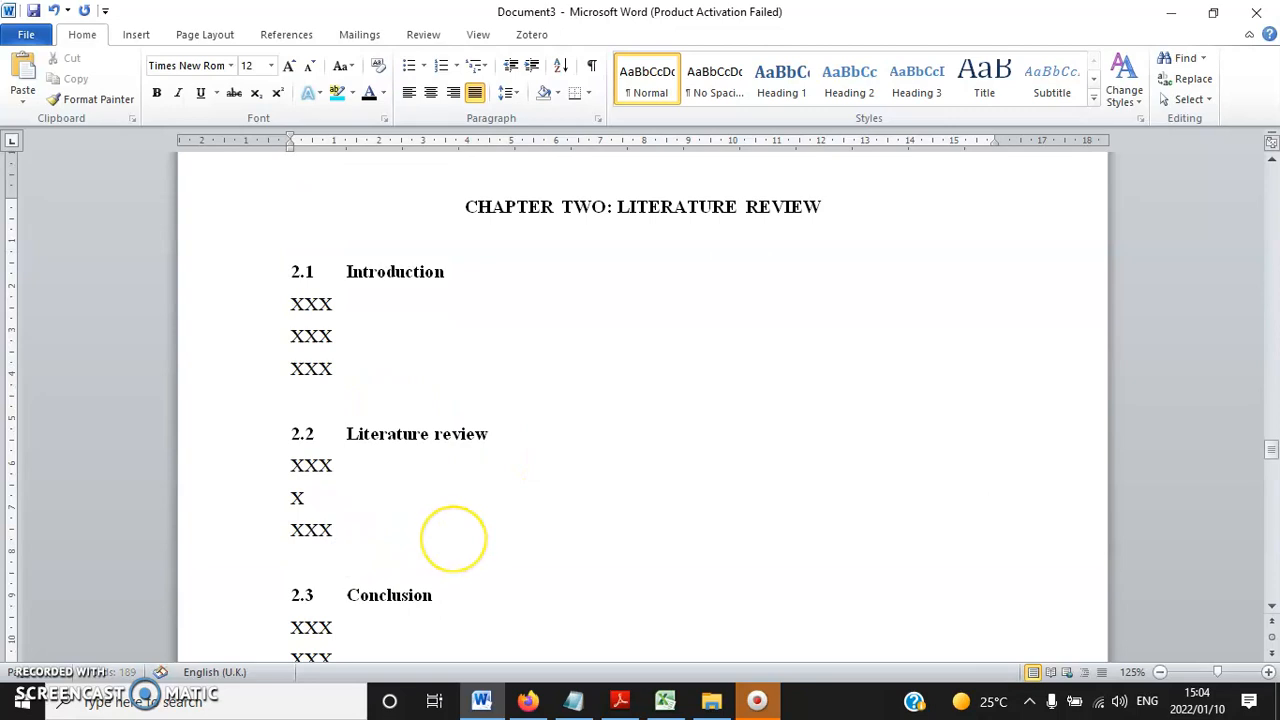
{"action": "key", "text": "Return"}
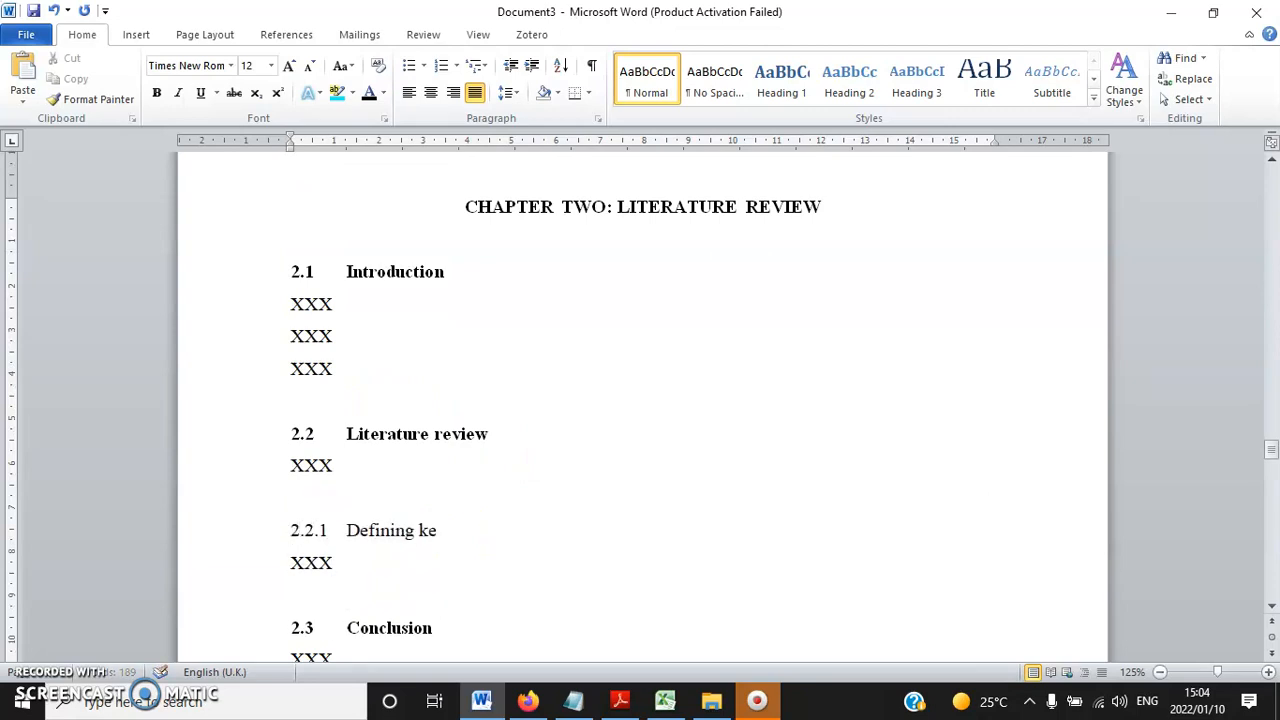
{"action": "key", "text": "Return"}
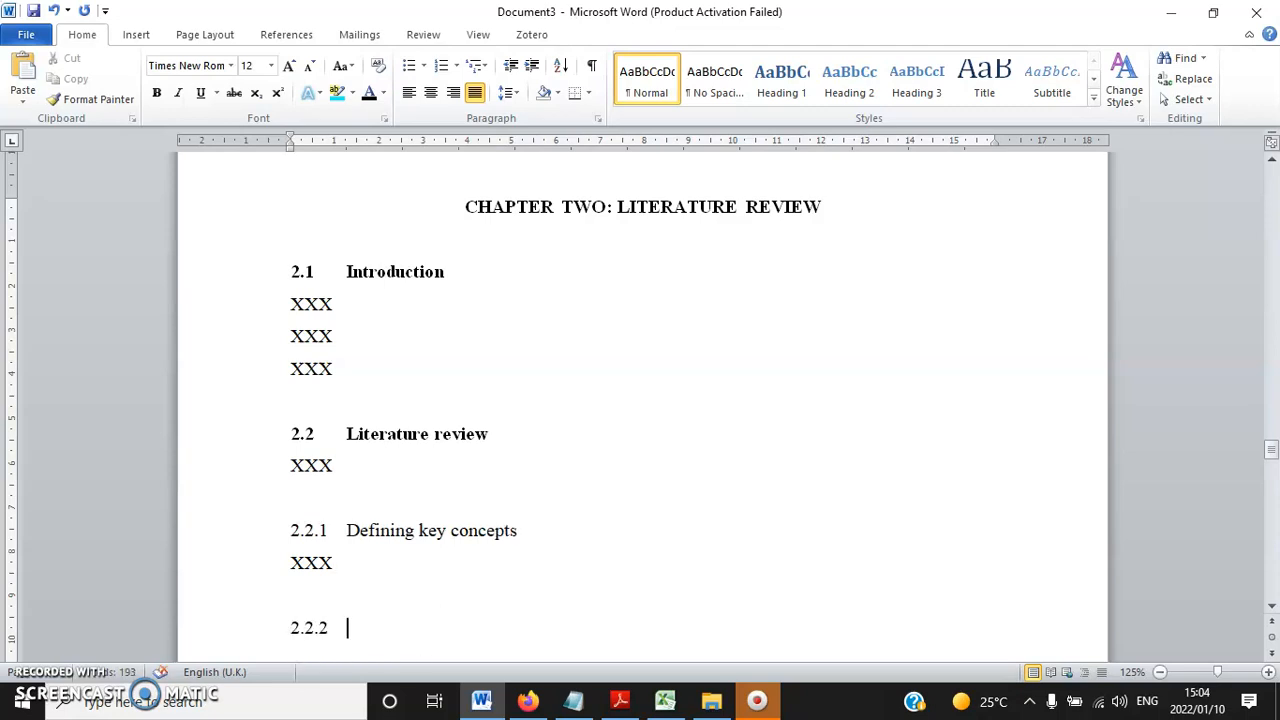
- Add the subsections "2.2.2 Core theories" and "2.2.3 Review of past empirical studies", each with an XXX placeholder line
{"action": "type", "text": "Core theories"}
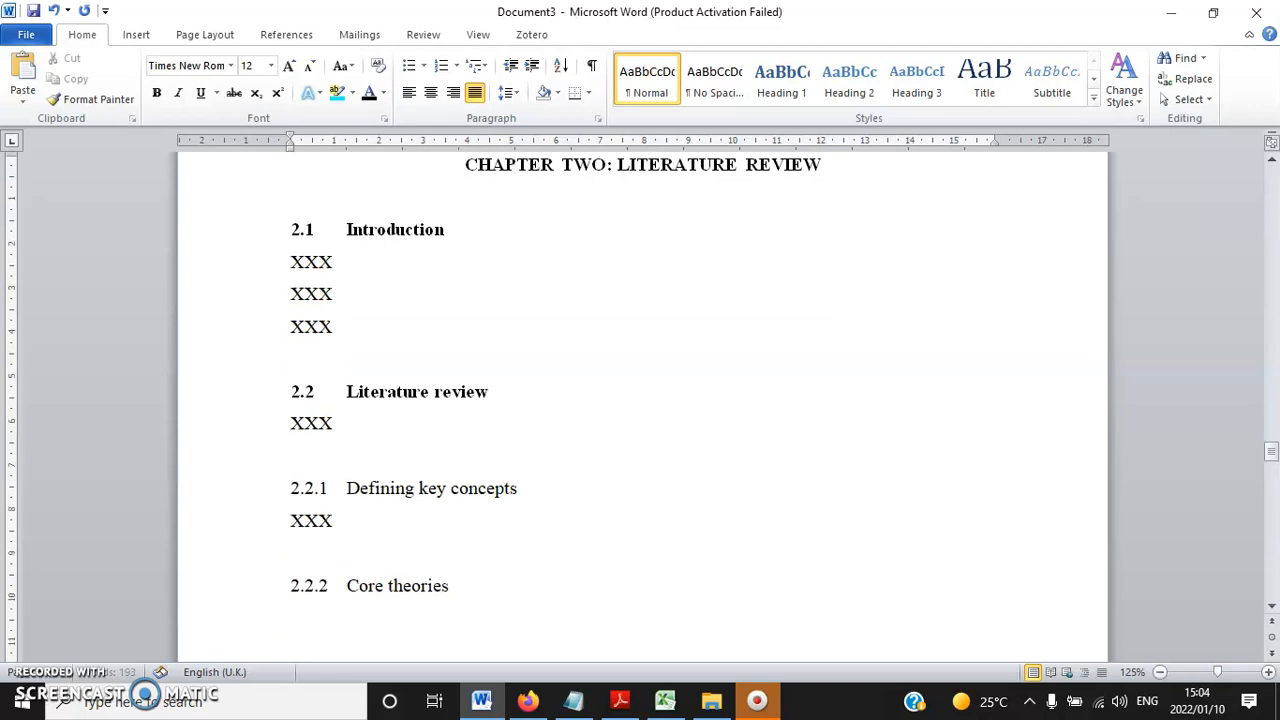
{"action": "scroll", "coordinate": [643, 400], "scroll_direction": "down", "scroll_amount": 1}
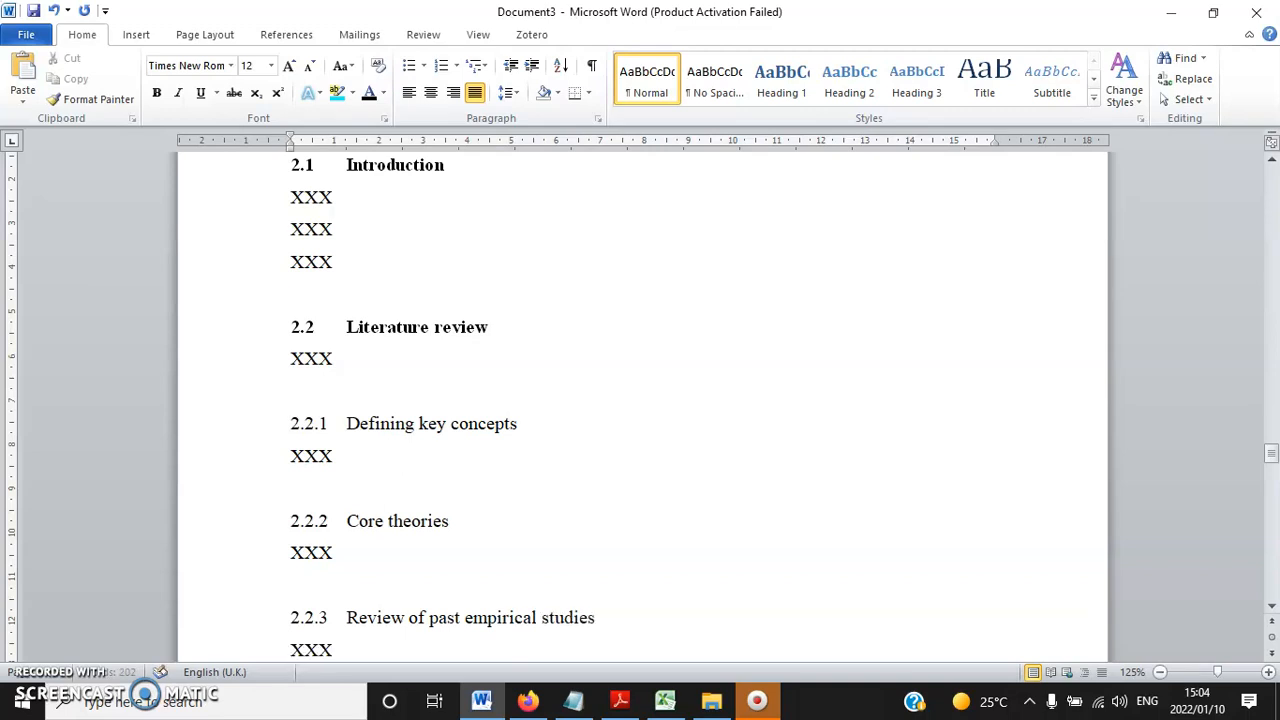
{"action": "scroll", "coordinate": [432, 533], "scroll_direction": "down", "scroll_amount": 2}
{"action": "left_click", "coordinate": [432, 533]}
{"action": "left_click", "coordinate": [348, 566]}
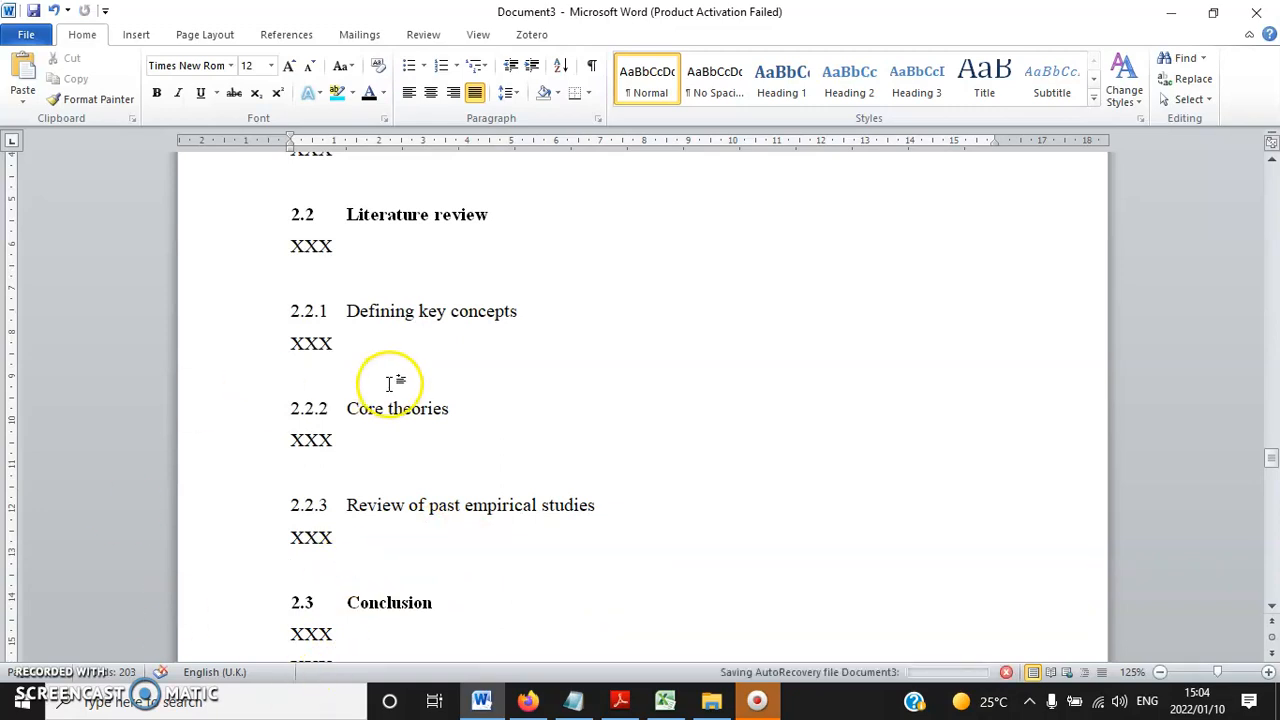
- Apply the Heading 3 style to the 2.2.1 Defining key concepts heading
{"action": "left_click_drag", "start_coordinate": [528, 311], "coordinate": [251, 307]}
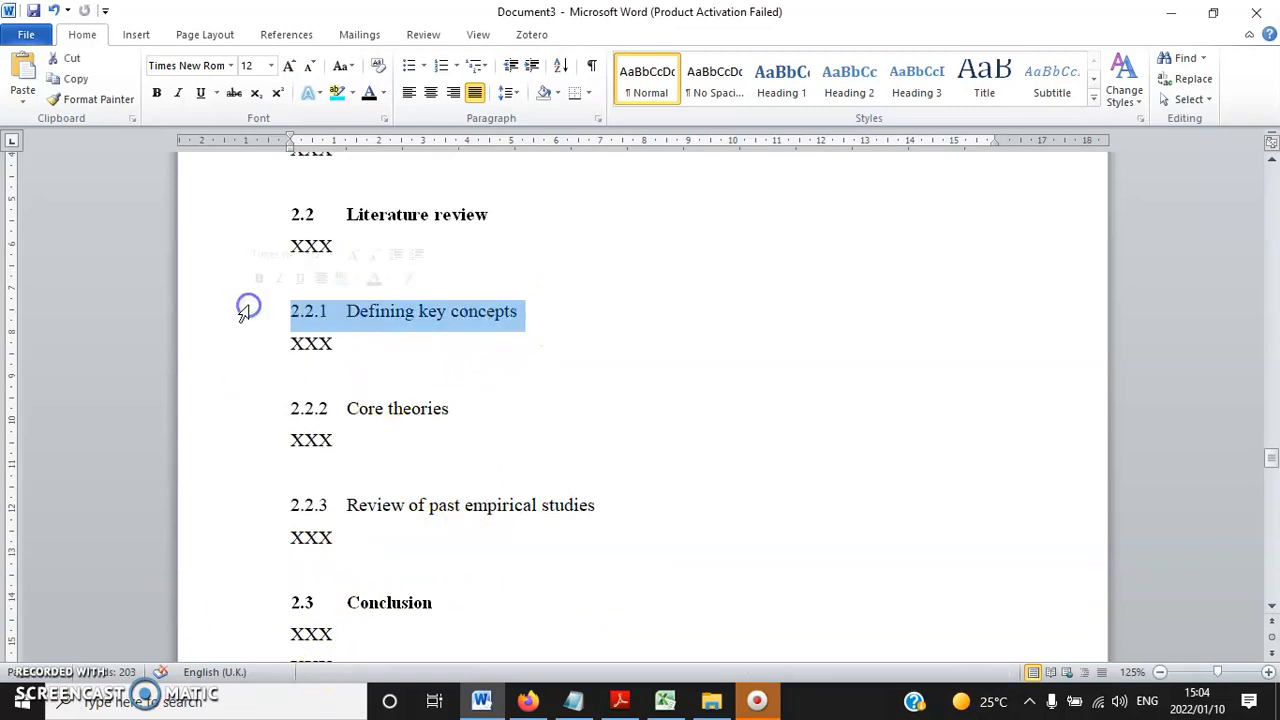
{"action": "left_click", "coordinate": [916, 92]}
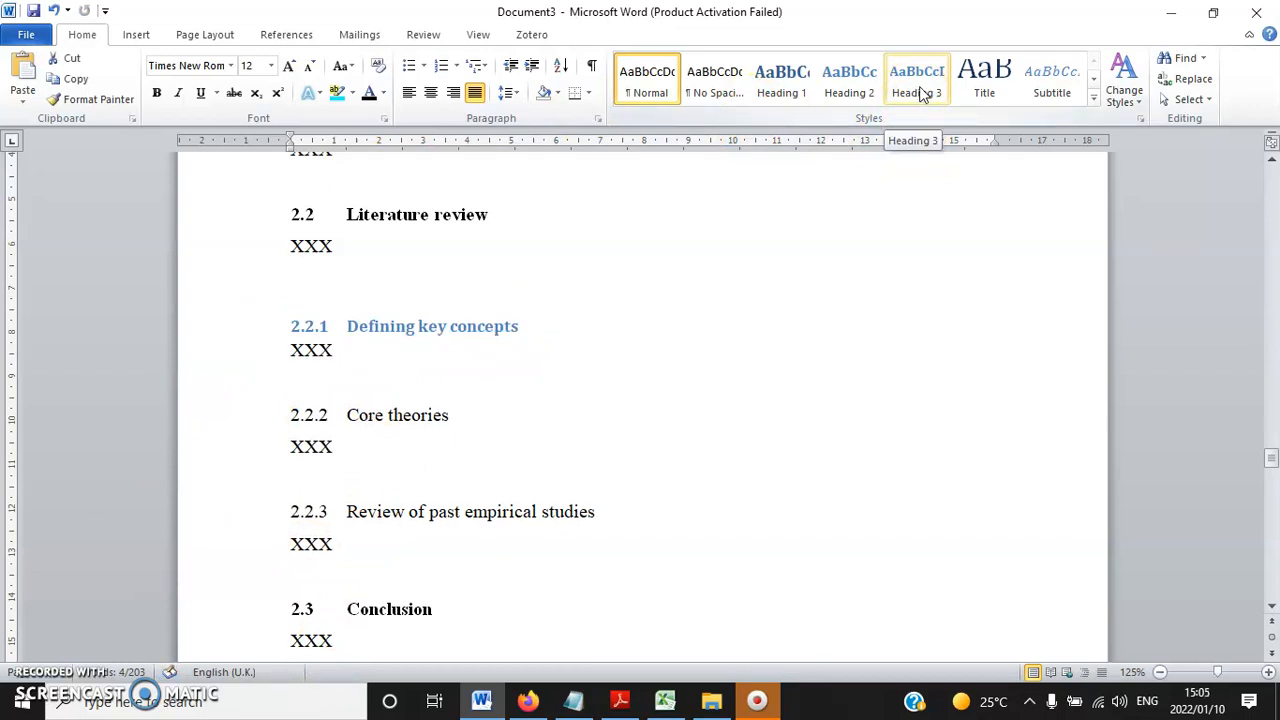
{"action": "left_click", "coordinate": [916, 92]}
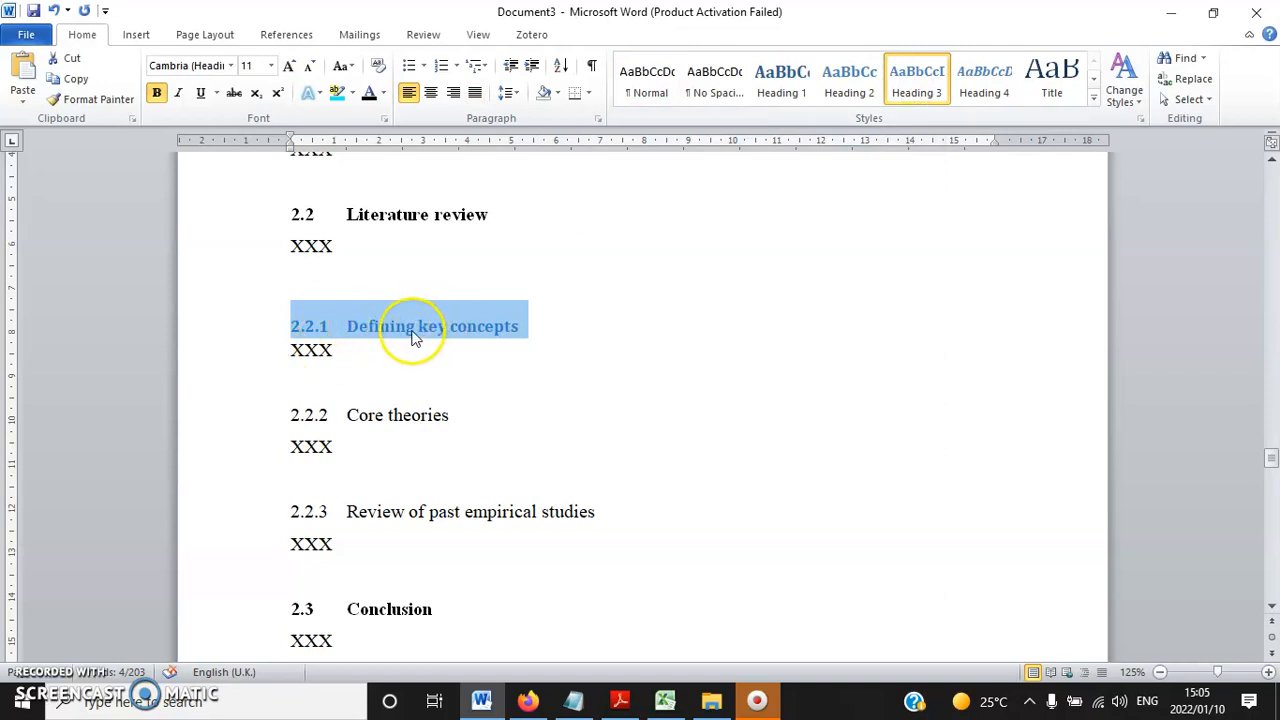
- Make the 2.2.1 heading black, non-bold, underlined, Times New Roman, size 12
{"action": "left_click", "coordinate": [369, 92]}
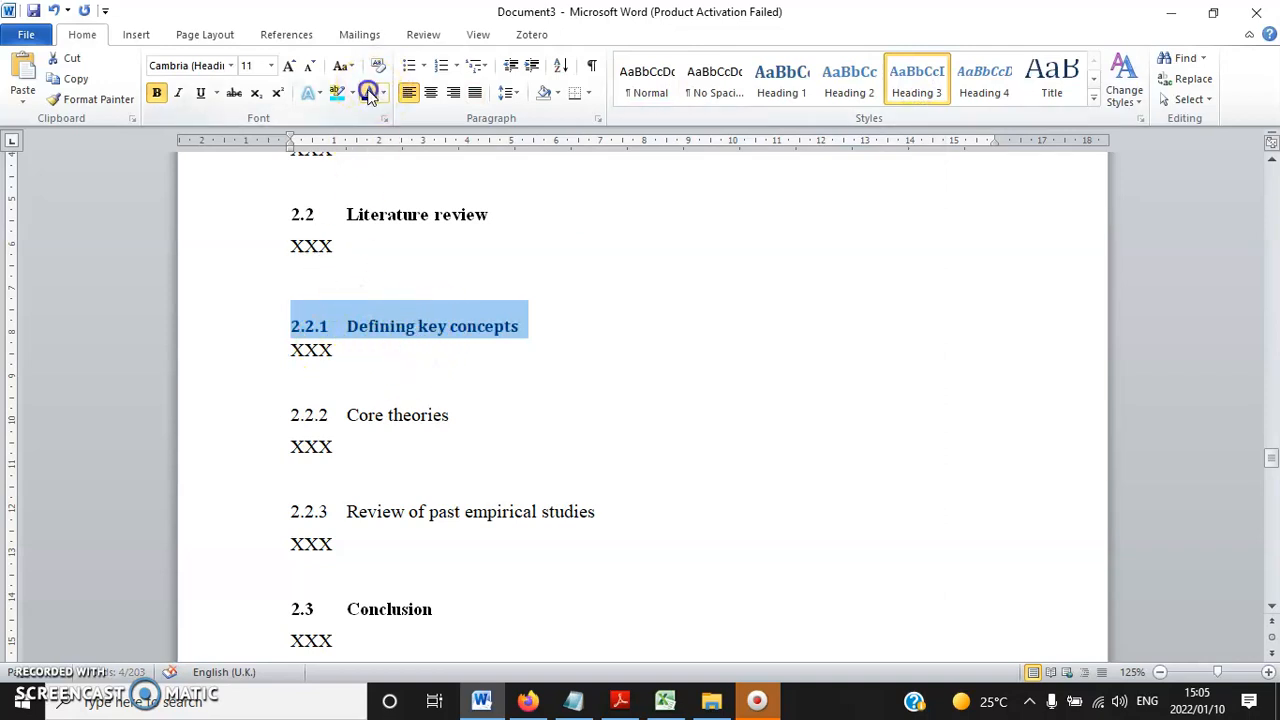
{"action": "left_click", "coordinate": [157, 94]}
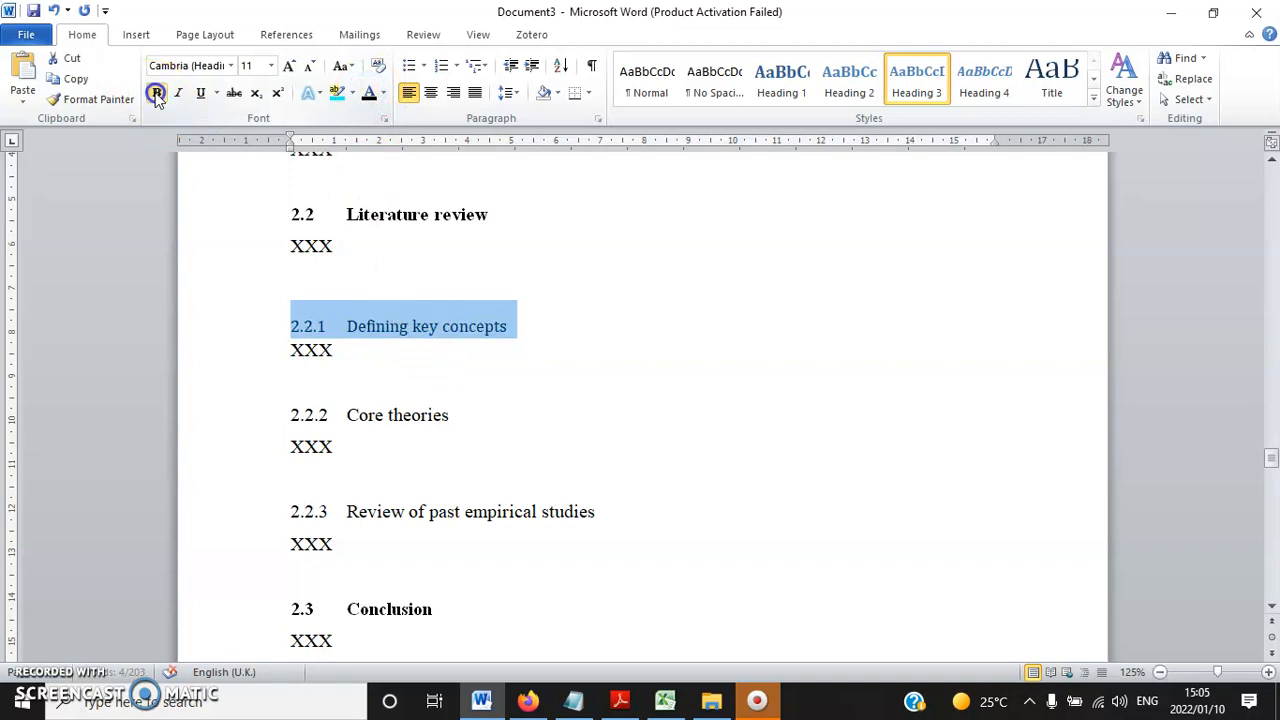
{"action": "left_click", "coordinate": [288, 67]}
{"action": "left_click", "coordinate": [234, 70]}
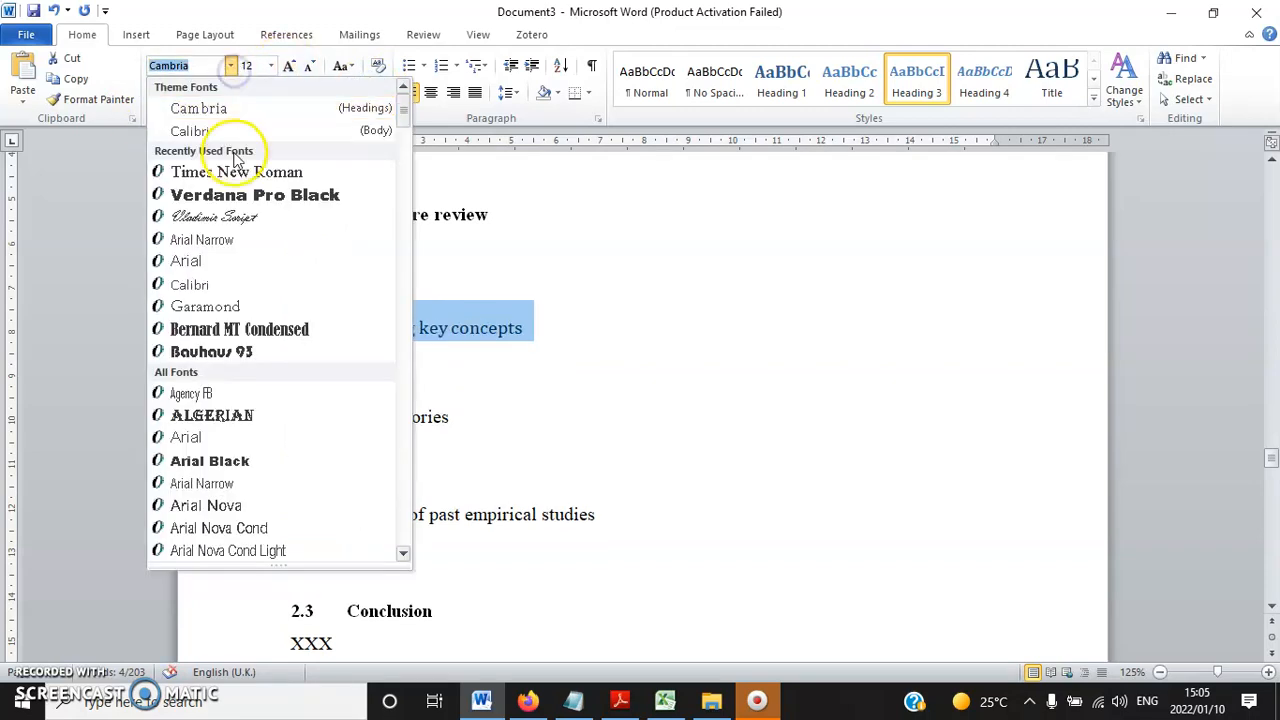
{"action": "left_click", "coordinate": [231, 170]}
{"action": "left_click", "coordinate": [199, 93]}
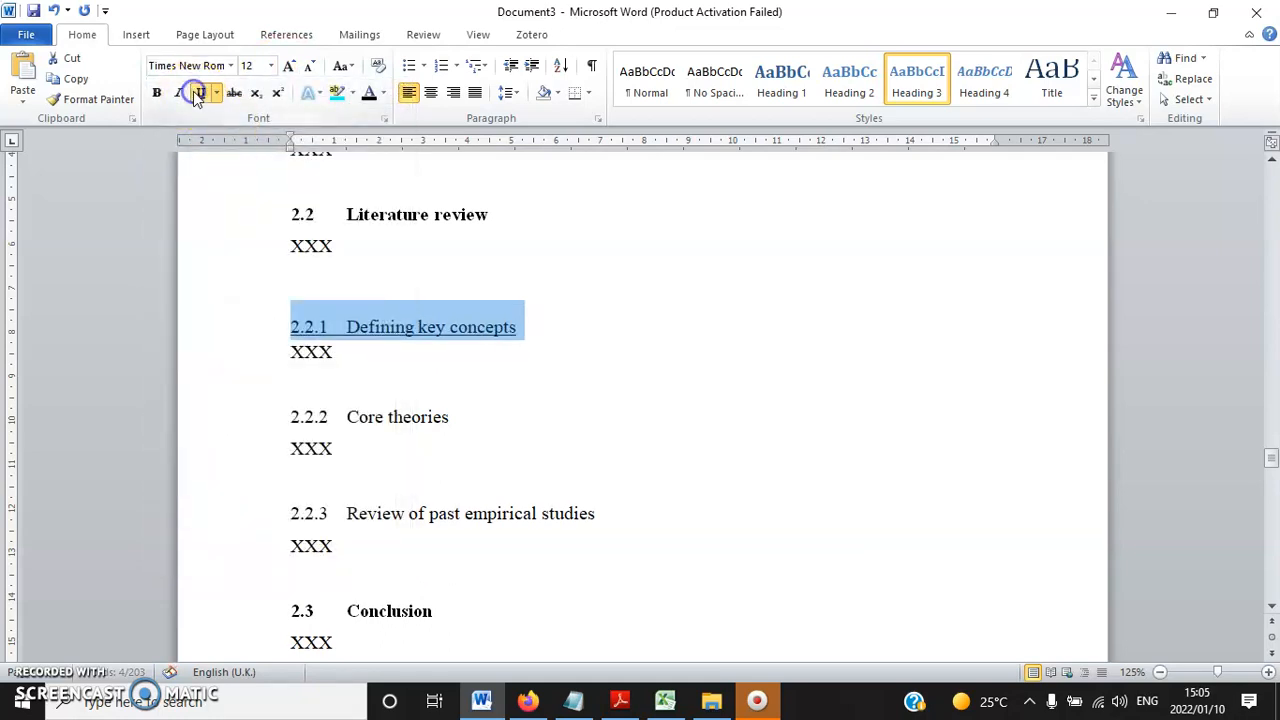
- Match the 2.2.1 heading's paragraph spacing to the surrounding text and justify it
{"action": "right_click", "coordinate": [430, 327]}
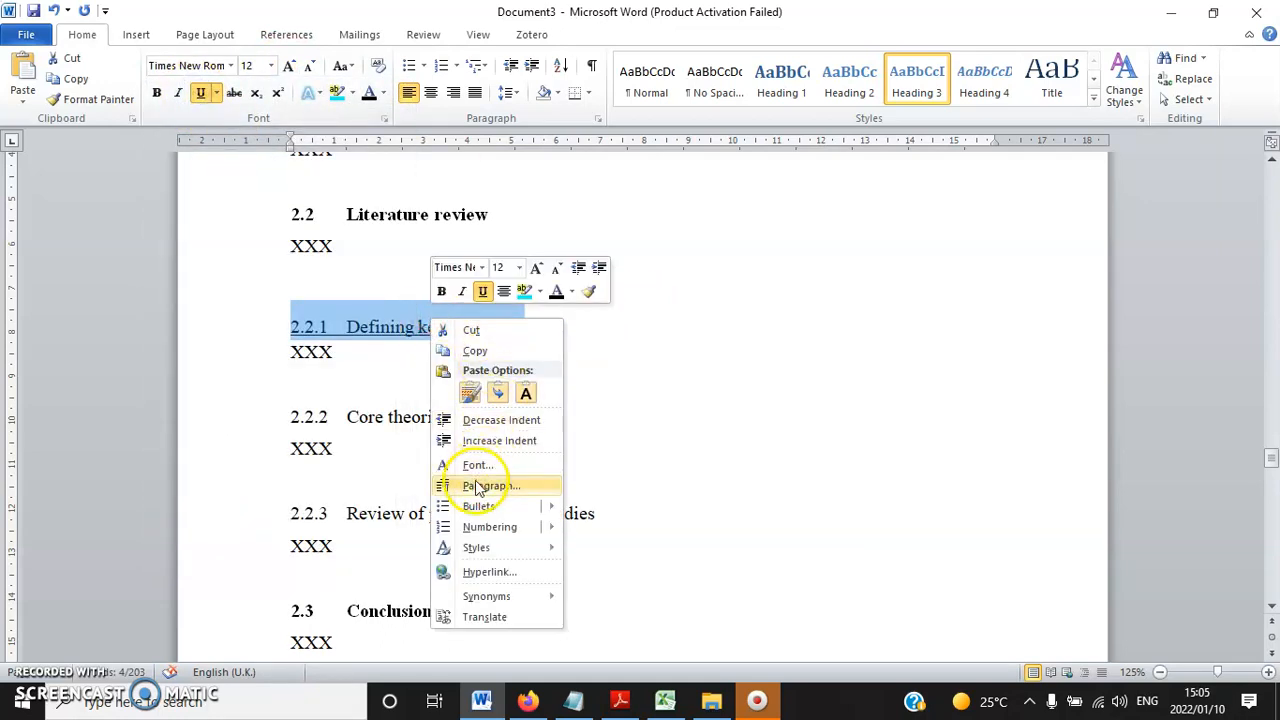
{"action": "left_click", "coordinate": [475, 486]}
{"action": "left_click", "coordinate": [595, 361]}
{"action": "left_click", "coordinate": [690, 378]}
{"action": "left_click", "coordinate": [686, 410]}
{"action": "left_click", "coordinate": [700, 563]}
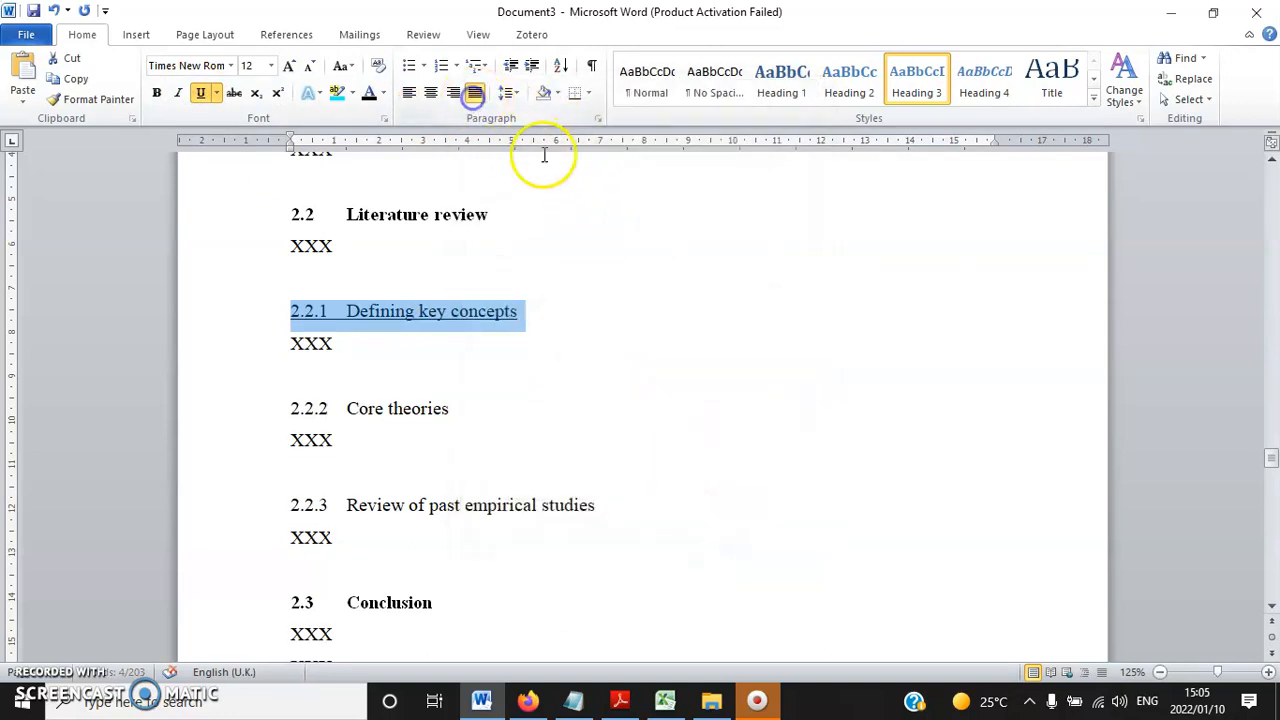
- Copy the 2.2.1 heading's formatting onto headings 2.2.2 Core theories and 2.2.3 Review of past empirical studies with Format Painter
{"action": "left_click", "coordinate": [98, 99]}
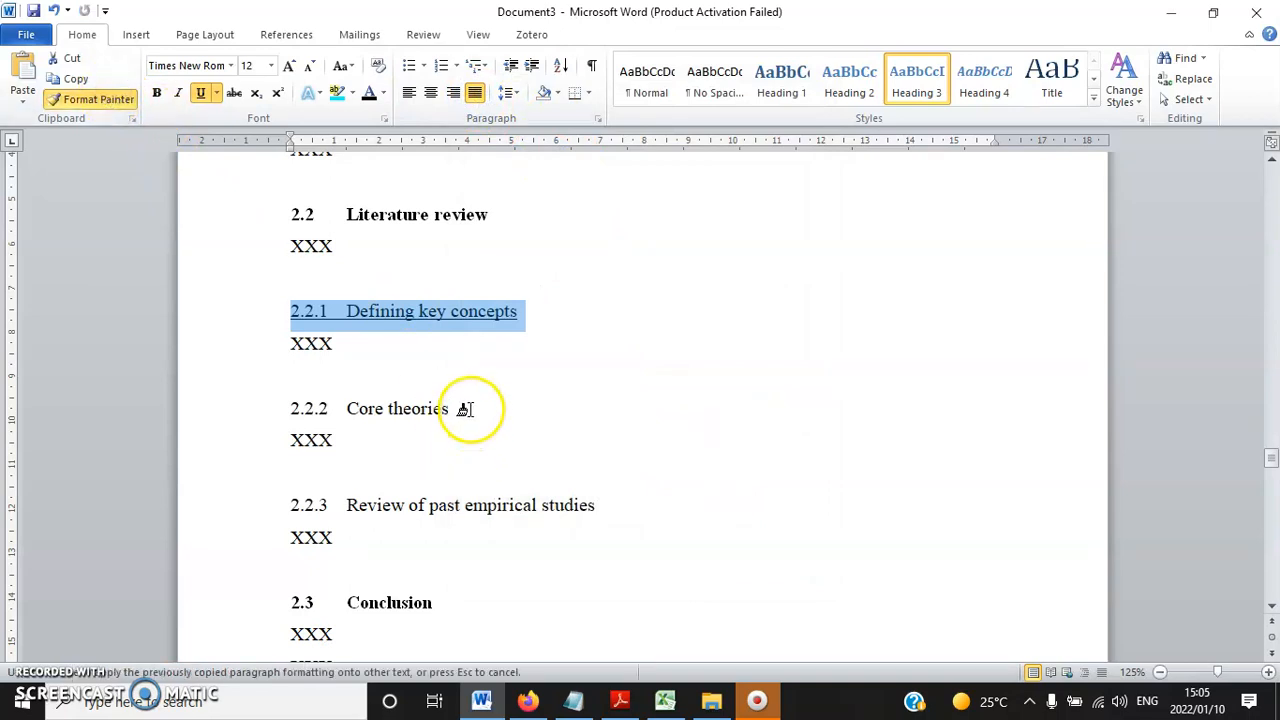
{"action": "left_click_drag", "start_coordinate": [466, 411], "coordinate": [240, 403]}
{"action": "left_click", "coordinate": [98, 99]}
{"action": "left_click_drag", "start_coordinate": [590, 515], "coordinate": [243, 514]}
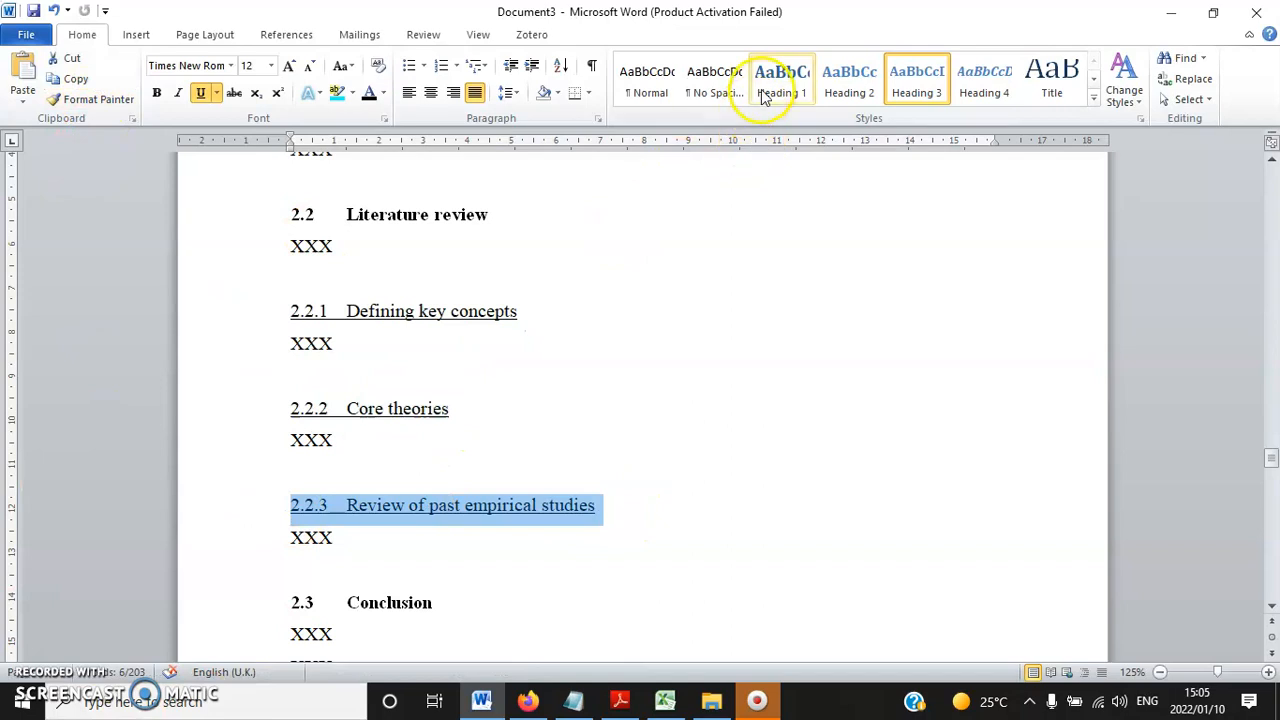
- Check which heading styles the Chapter Two title, the 2.1 heading and the 2.2.1 subheading use
{"action": "scroll", "coordinate": [757, 214], "scroll_direction": "up", "scroll_amount": 3}
{"action": "left_click", "coordinate": [664, 212]}
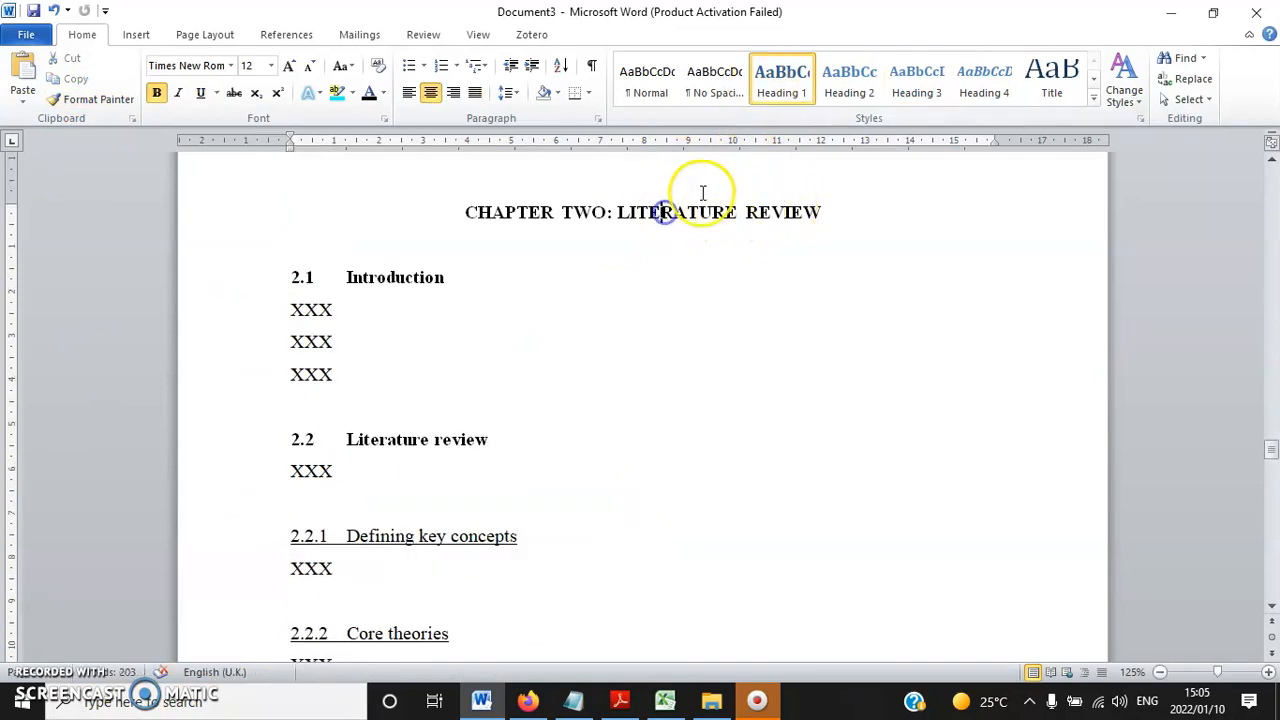
{"action": "left_click", "coordinate": [380, 282]}
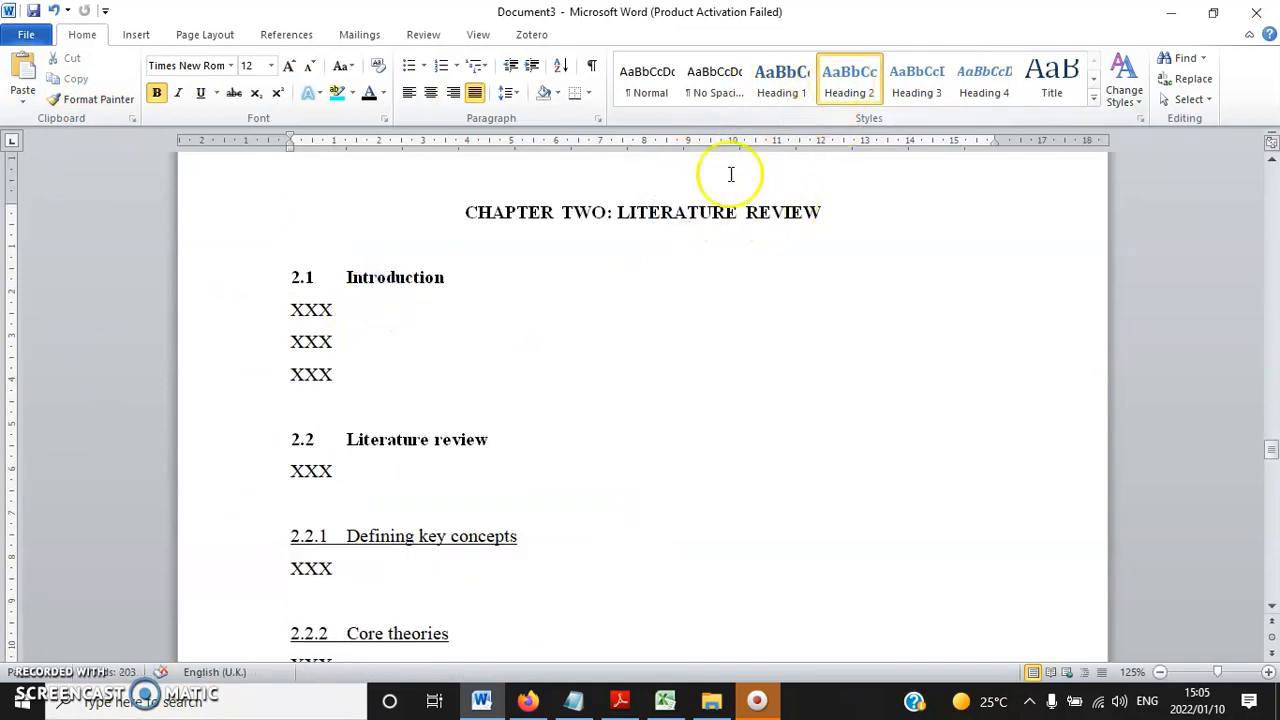
{"action": "left_click_drag", "start_coordinate": [491, 214], "coordinate": [784, 221]}
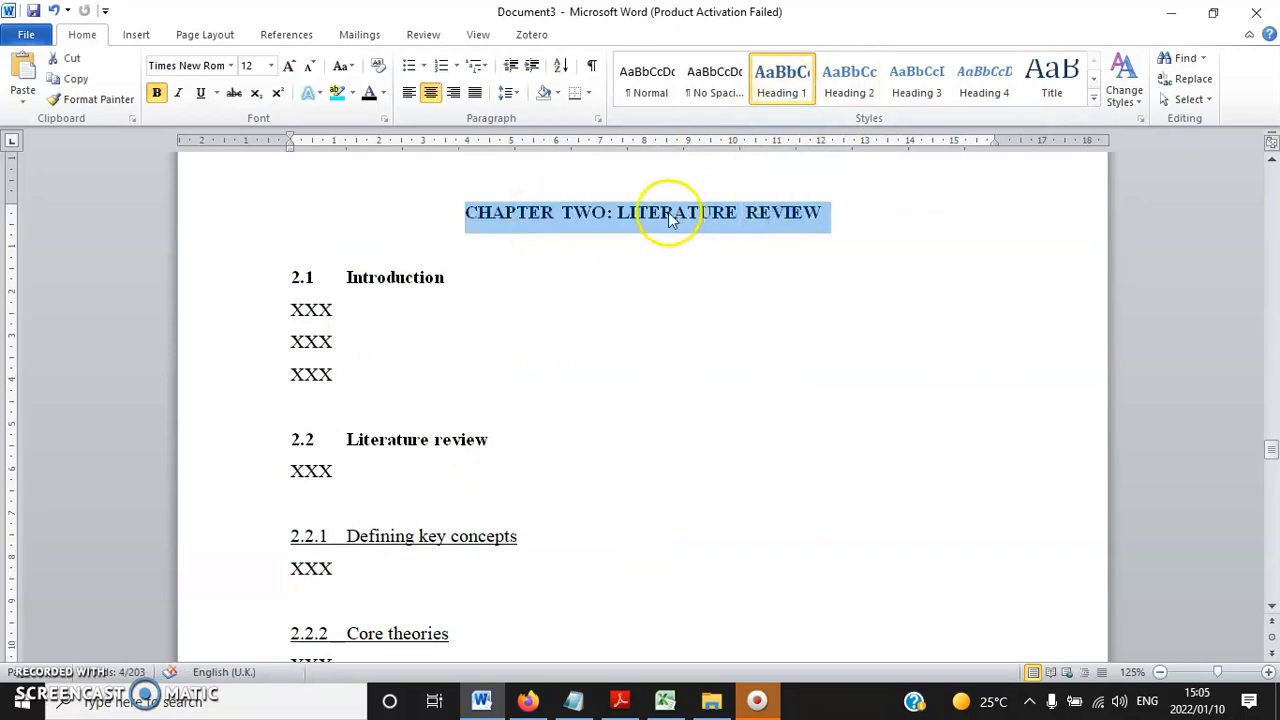
{"action": "left_click", "coordinate": [417, 277]}
{"action": "left_click", "coordinate": [215, 281]}
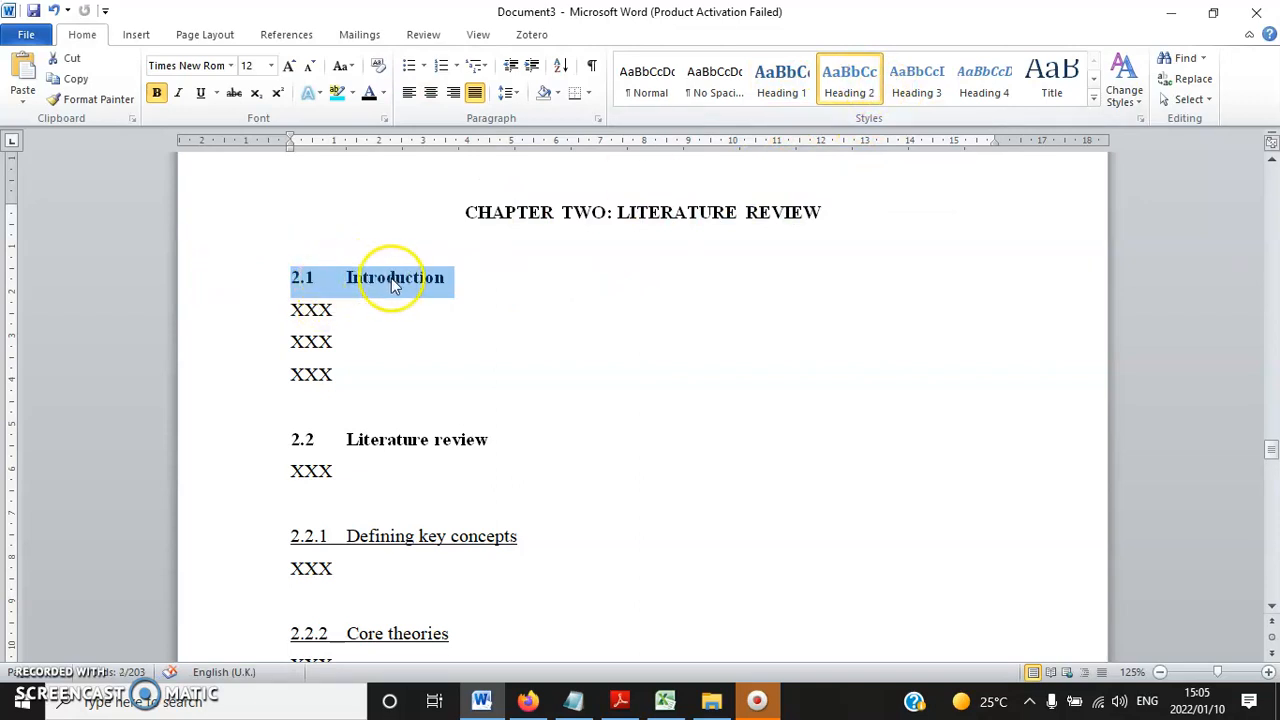
{"action": "left_click", "coordinate": [265, 543]}
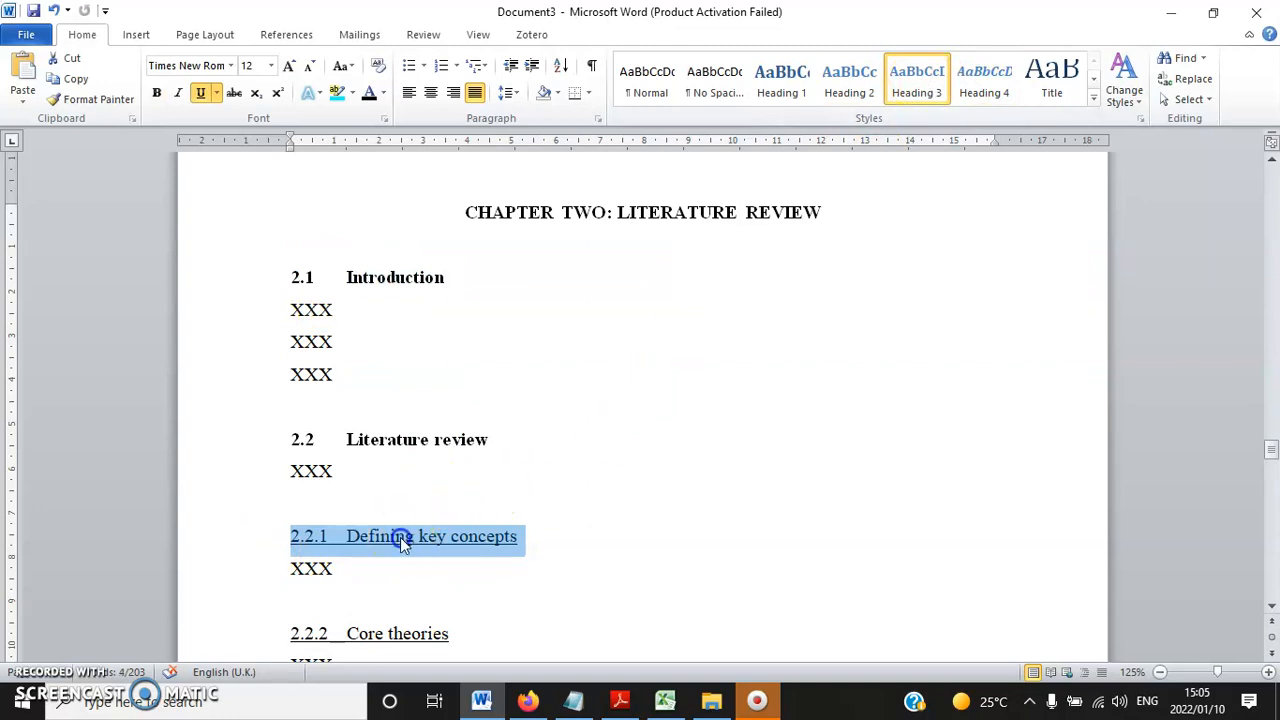
{"action": "left_click_drag", "start_coordinate": [451, 536], "coordinate": [281, 541]}
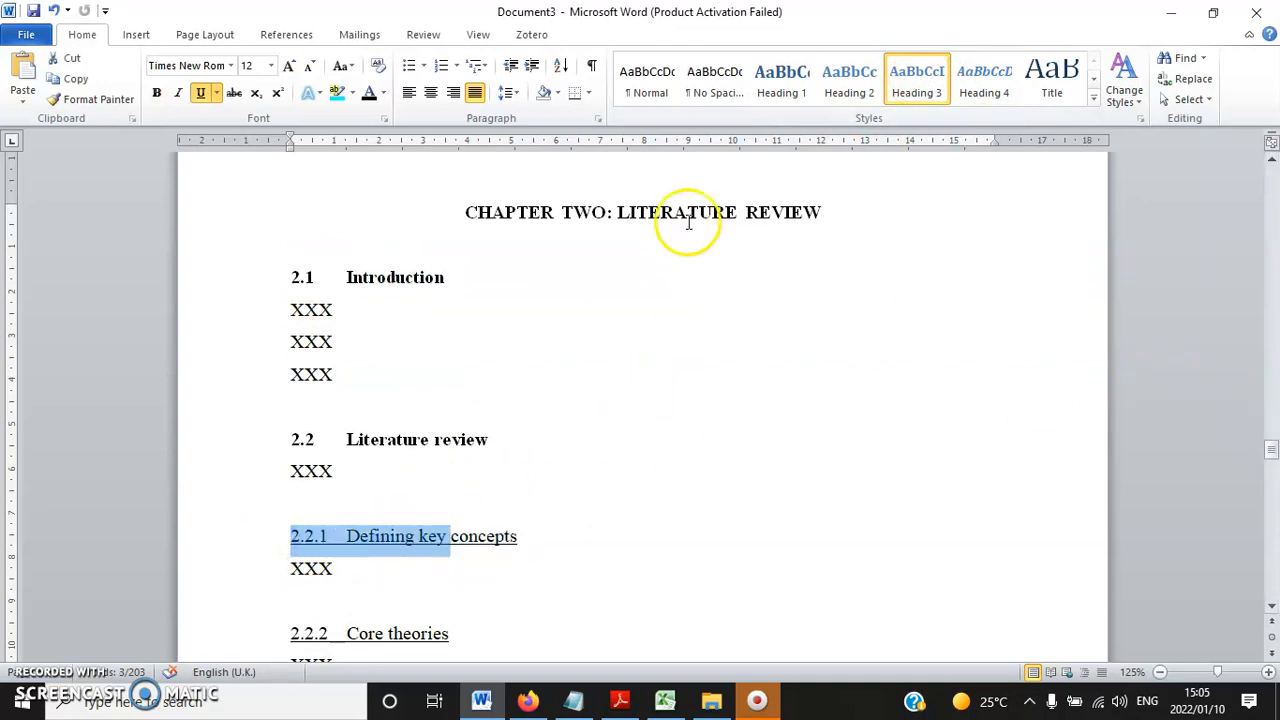
{"action": "left_click_drag", "start_coordinate": [466, 213], "coordinate": [690, 213]}
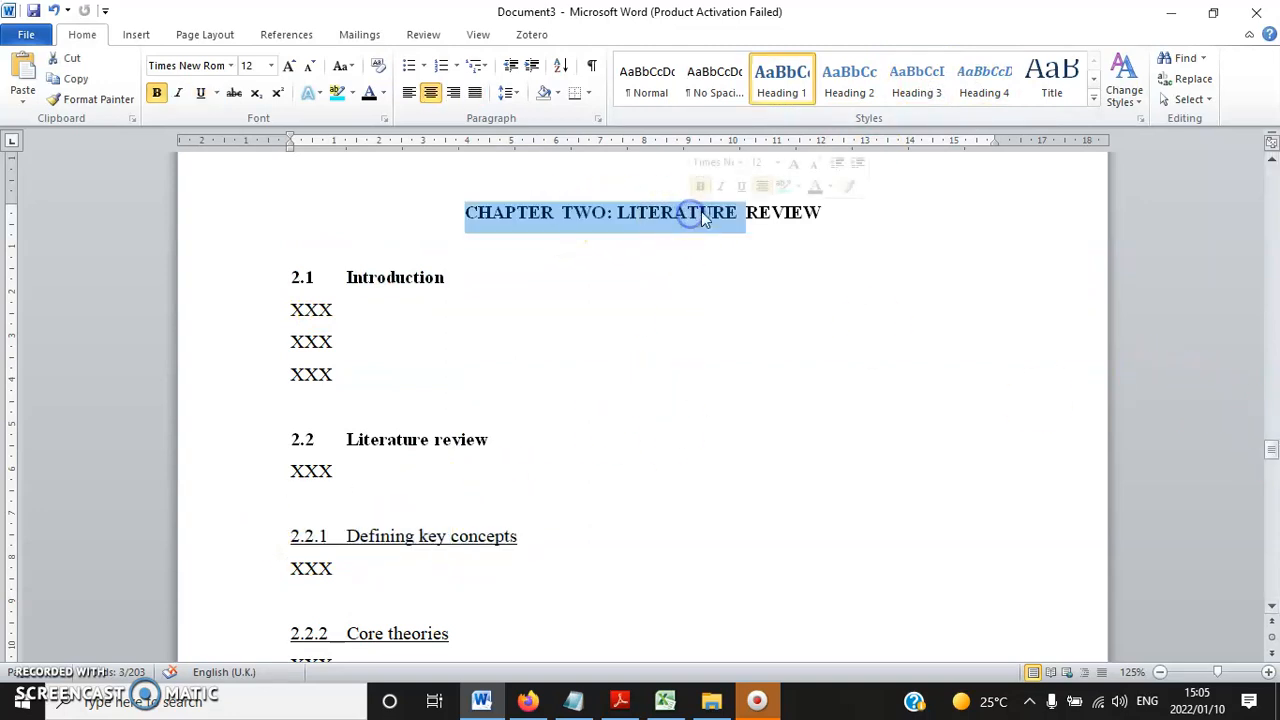
{"action": "left_click_drag", "start_coordinate": [449, 271], "coordinate": [280, 271]}
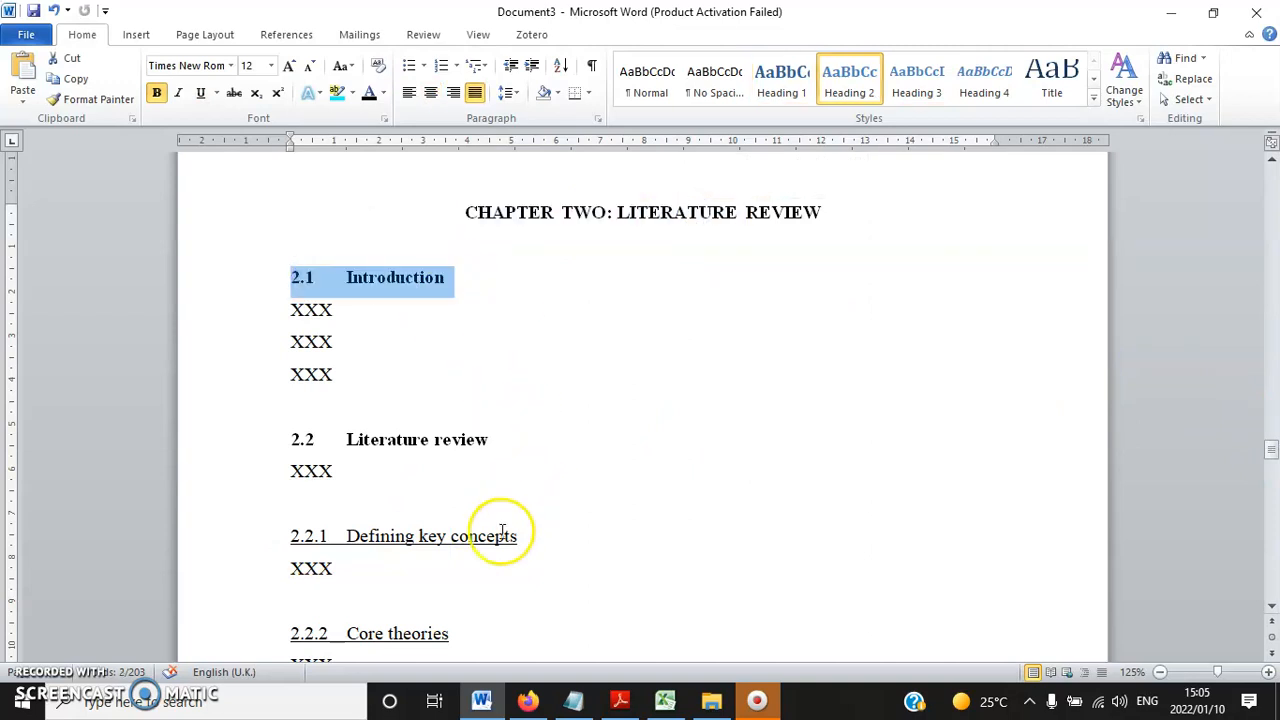
{"action": "left_click_drag", "start_coordinate": [522, 537], "coordinate": [258, 537]}
- Insert an Automatic Table 1 table of contents below the TABLE OF CONTENTS title
{"action": "left_click_drag", "start_coordinate": [1274, 454], "coordinate": [1275, 172]}
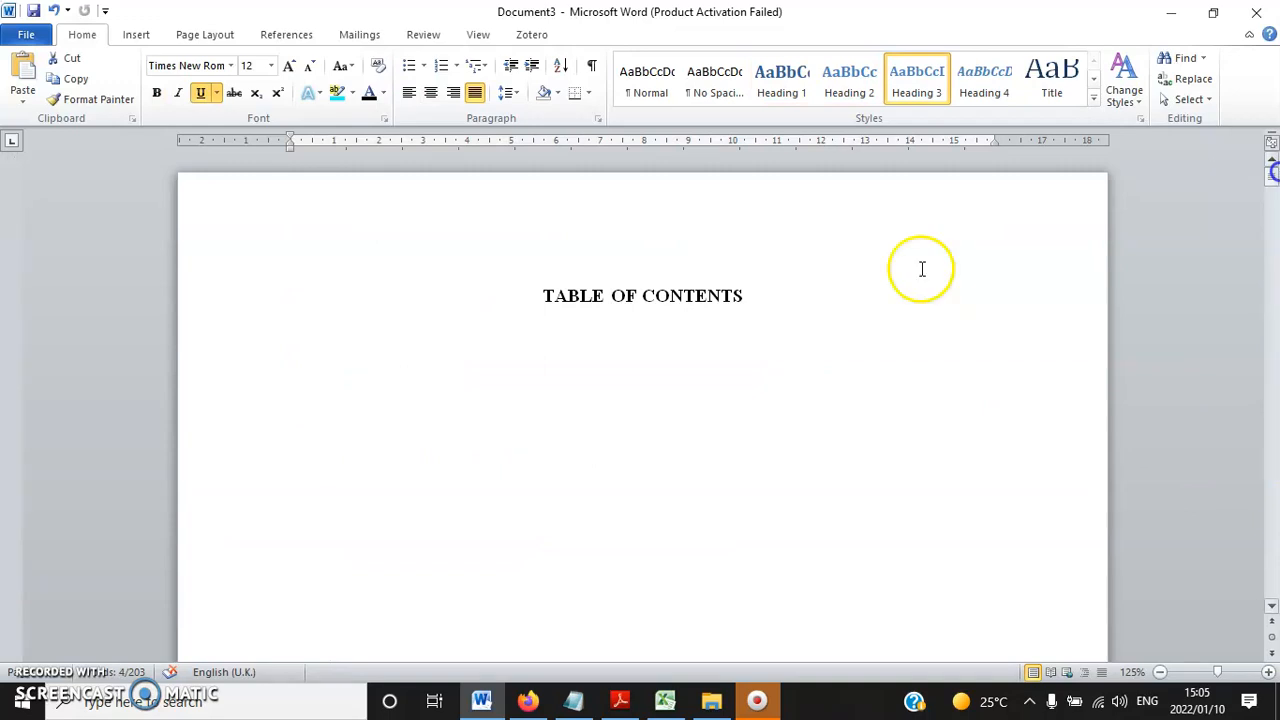
{"action": "left_click", "coordinate": [578, 339]}
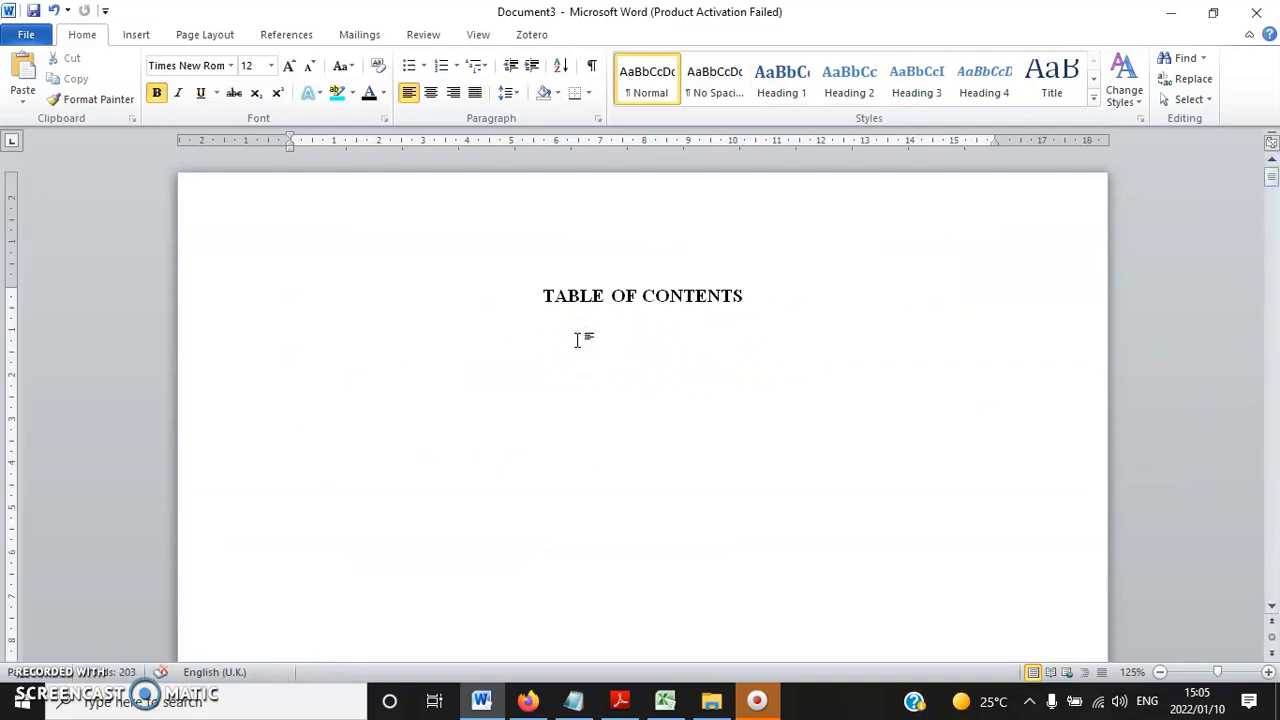
{"action": "left_click", "coordinate": [136, 35]}
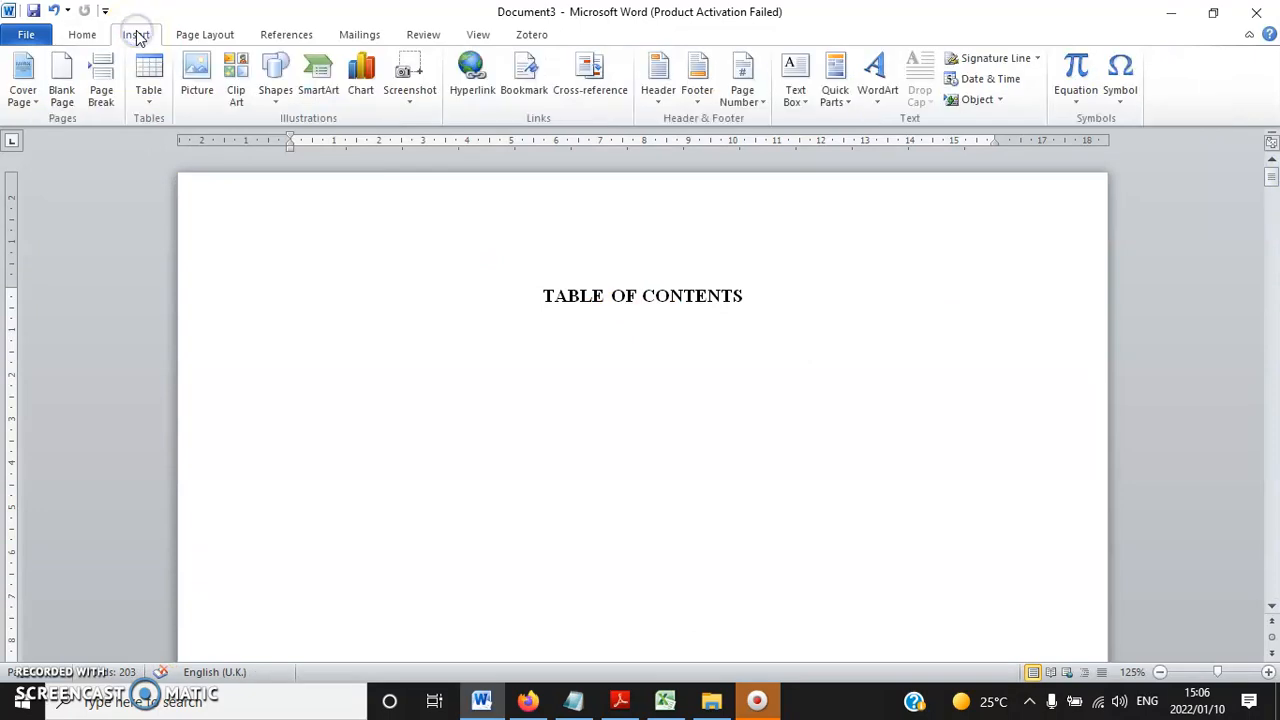
{"action": "left_click", "coordinate": [314, 34]}
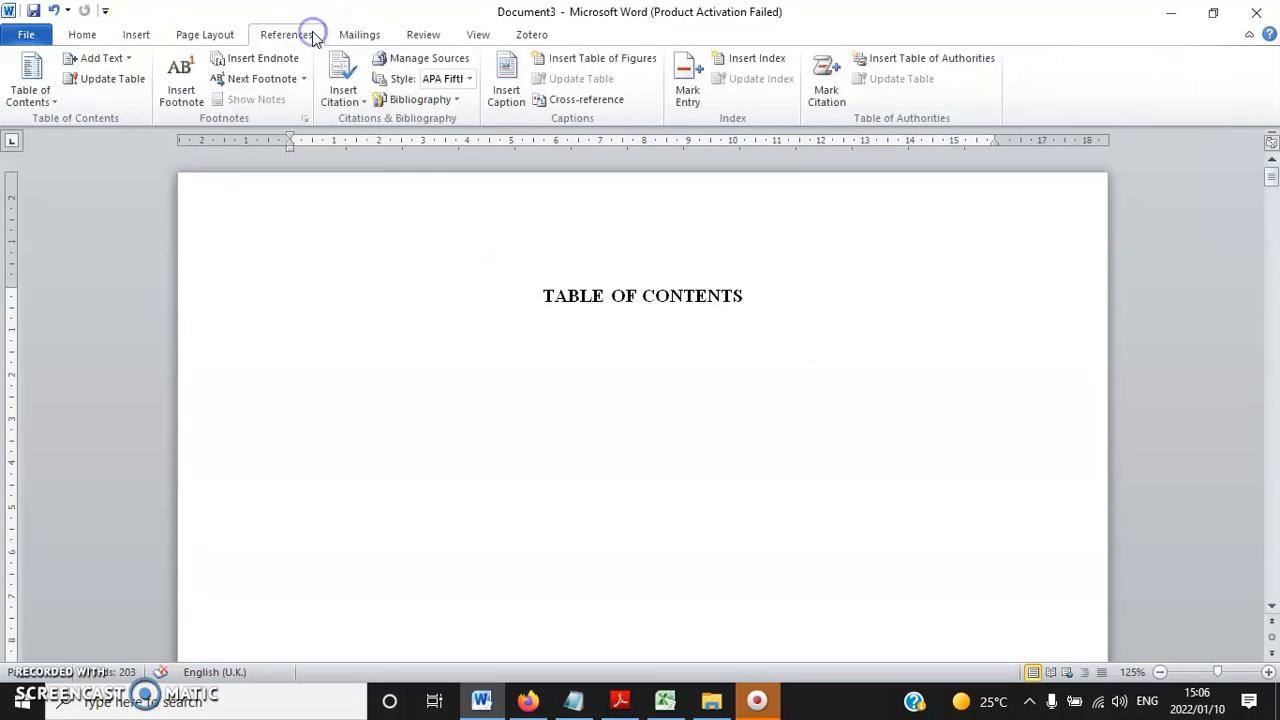
{"action": "left_click", "coordinate": [40, 102]}
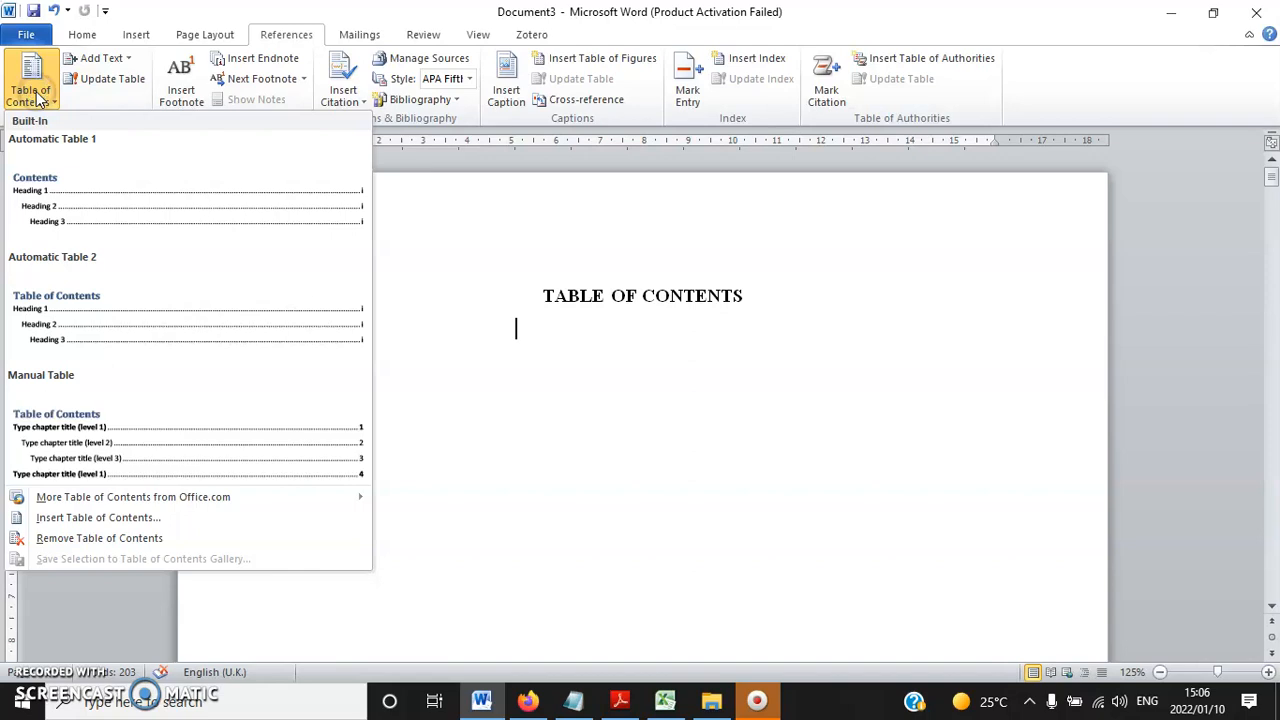
{"action": "left_click", "coordinate": [60, 183]}
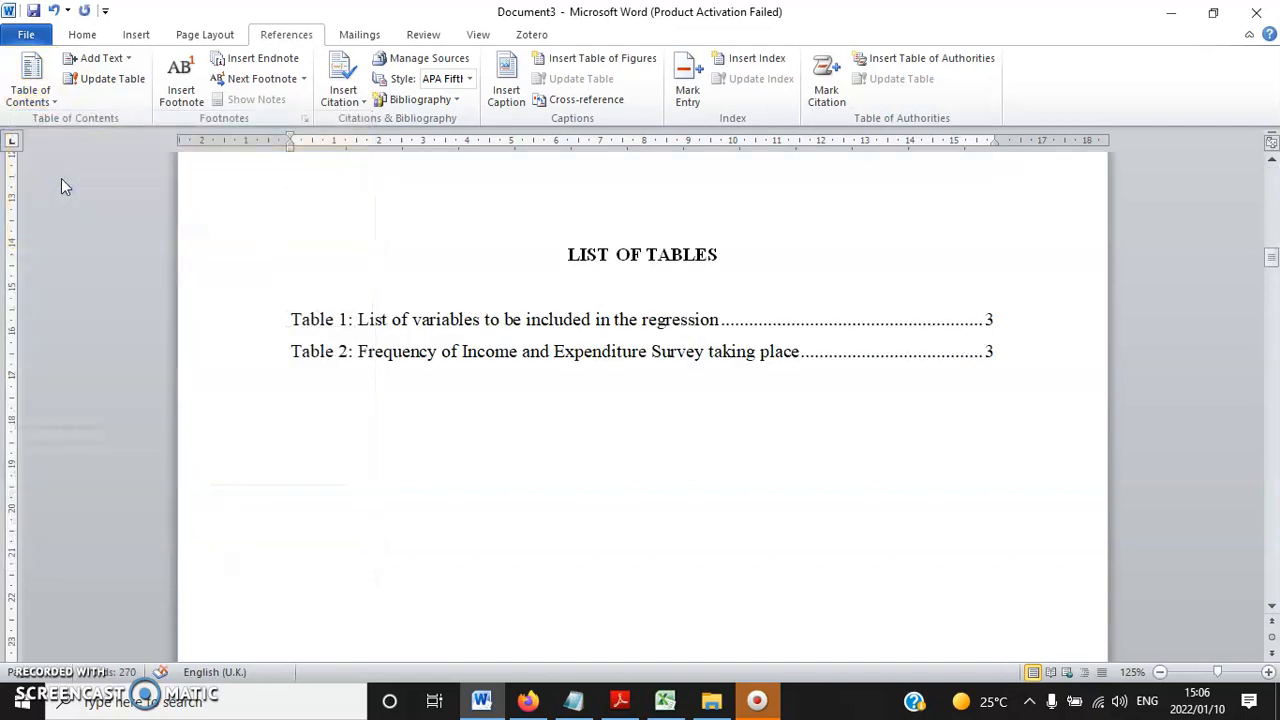
- Try deleting the blank line below the TABLE OF CONTENTS title, and undo both the deletion and the table of contents insertion
{"action": "scroll", "coordinate": [423, 398], "scroll_direction": "up", "scroll_amount": 4}
{"action": "scroll", "coordinate": [856, 371], "scroll_direction": "up", "scroll_amount": 2}
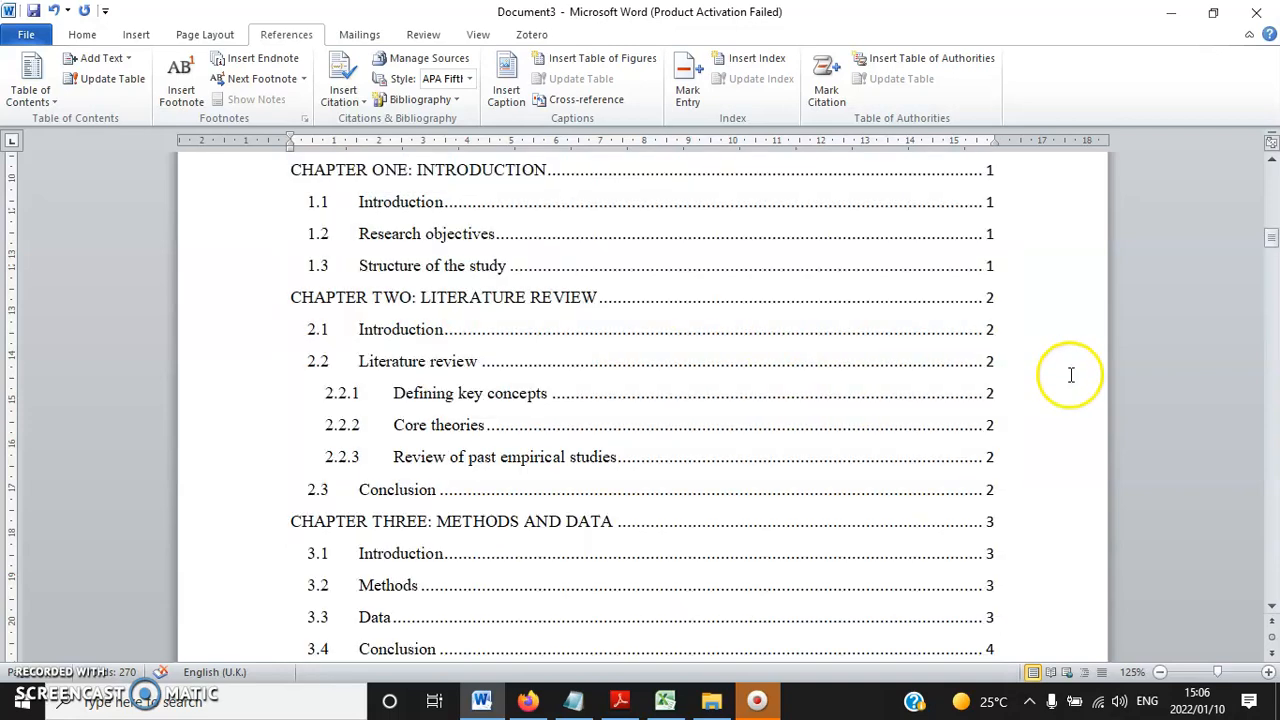
{"action": "scroll", "coordinate": [1080, 352], "scroll_direction": "up", "scroll_amount": 2}
{"action": "left_click", "coordinate": [894, 371]}
{"action": "scroll", "coordinate": [563, 343], "scroll_direction": "up", "scroll_amount": 5}
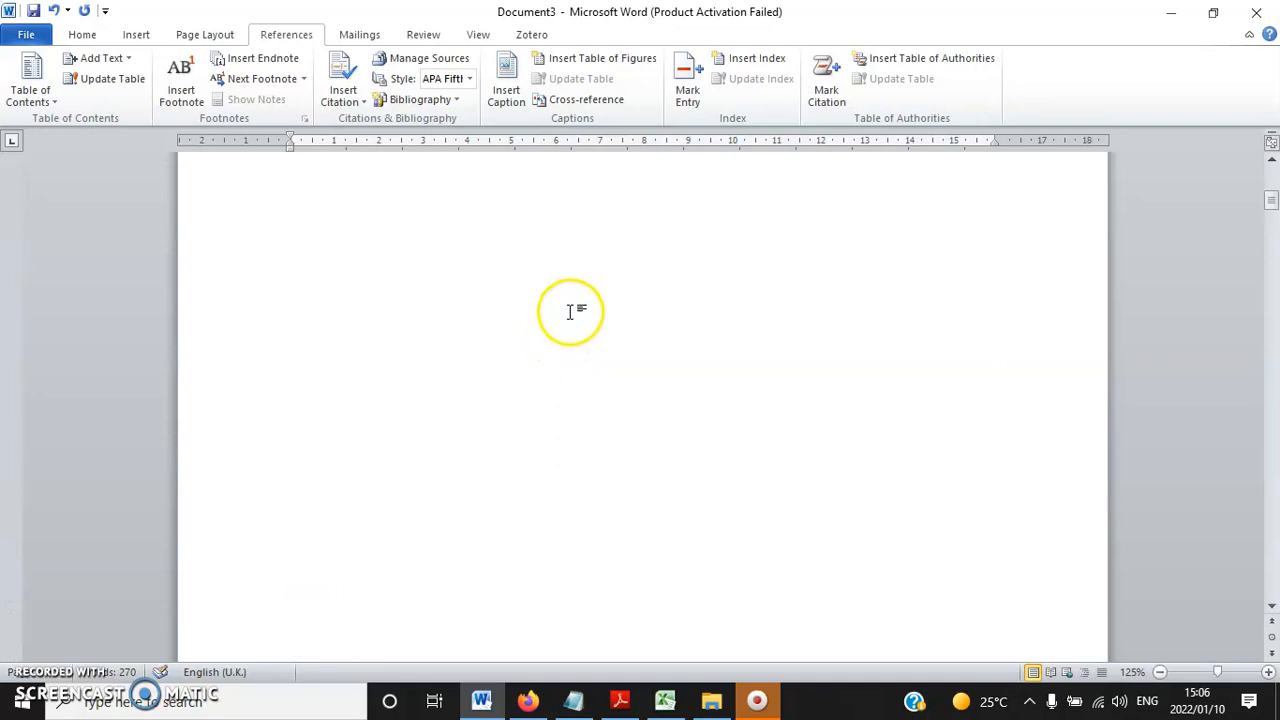
{"action": "scroll", "coordinate": [570, 312], "scroll_direction": "up", "scroll_amount": 1}
{"action": "left_click", "coordinate": [540, 338]}
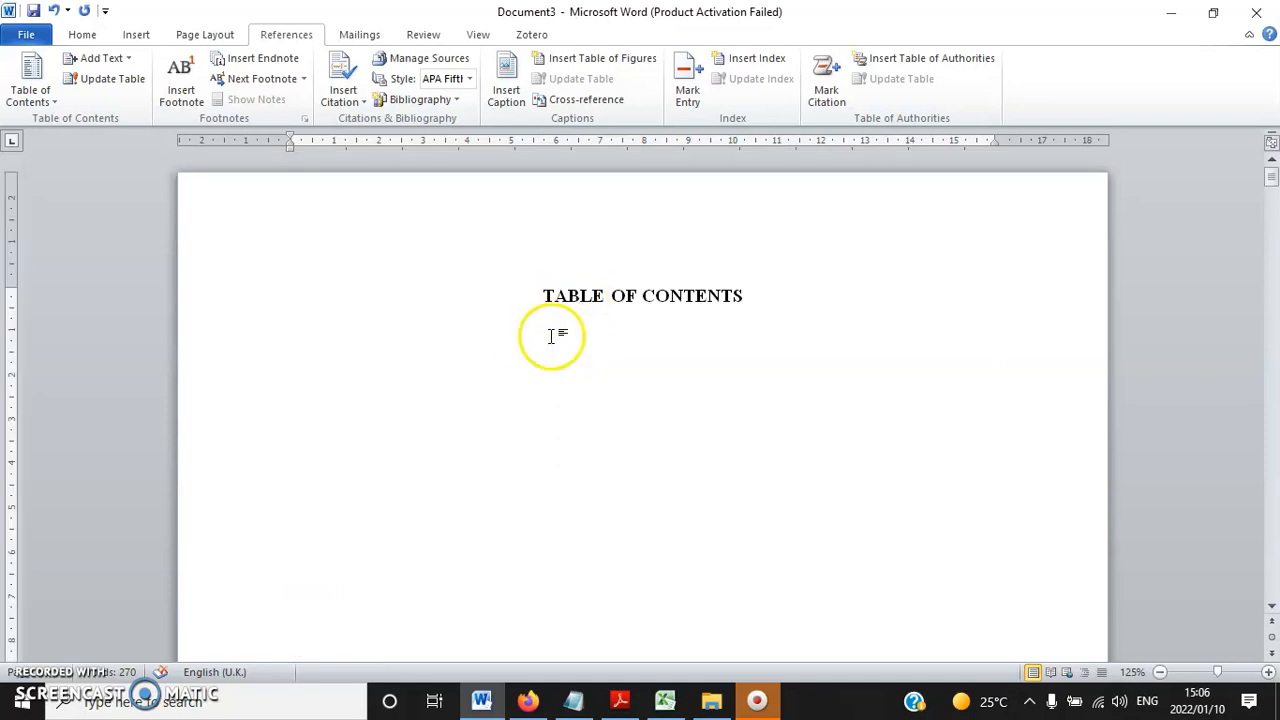
{"action": "key", "text": "Delete"}
{"action": "scroll", "coordinate": [551, 337], "scroll_direction": "up", "scroll_amount": 2}
{"action": "left_click", "coordinate": [57, 11]}
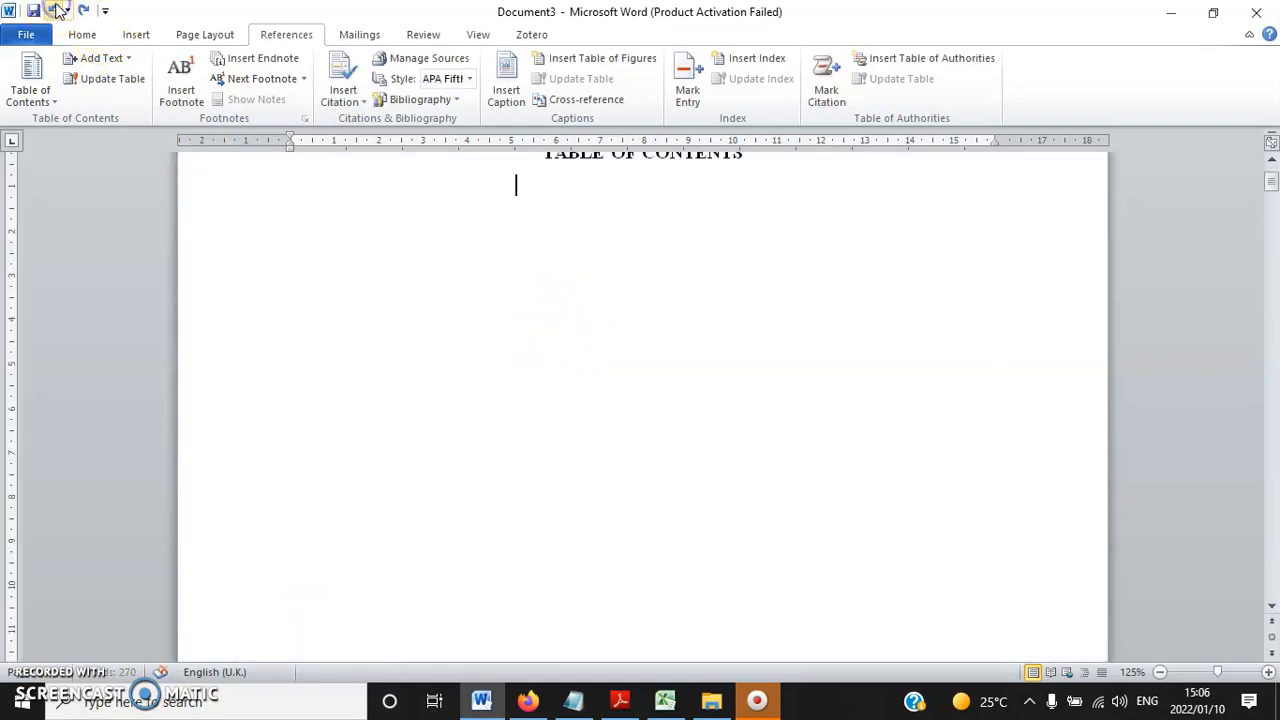
{"action": "left_click", "coordinate": [57, 11]}
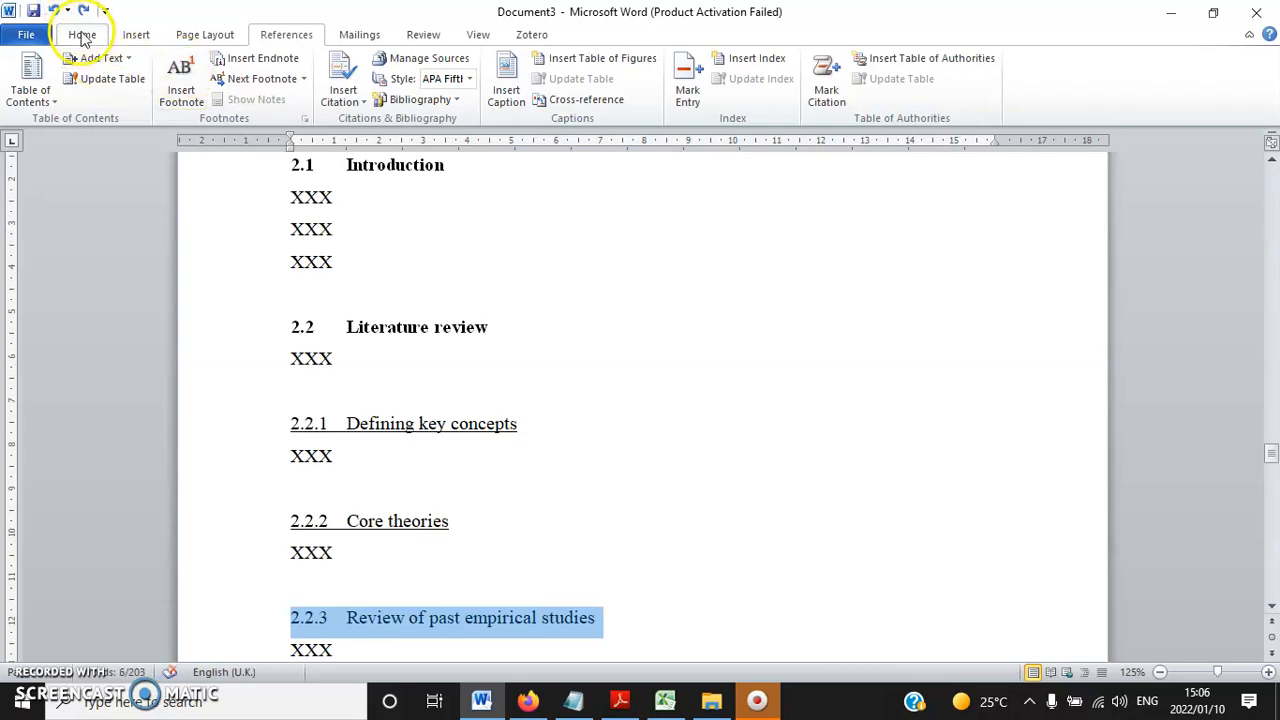
- Add a new line after the TABLE OF CONTENTS title and insert the Automatic Table 1 table of contents there
{"action": "scroll", "coordinate": [766, 417], "scroll_direction": "up", "scroll_amount": 20}
{"action": "left_click_drag", "start_coordinate": [1270, 335], "coordinate": [1271, 172]}
{"action": "left_click", "coordinate": [779, 290]}
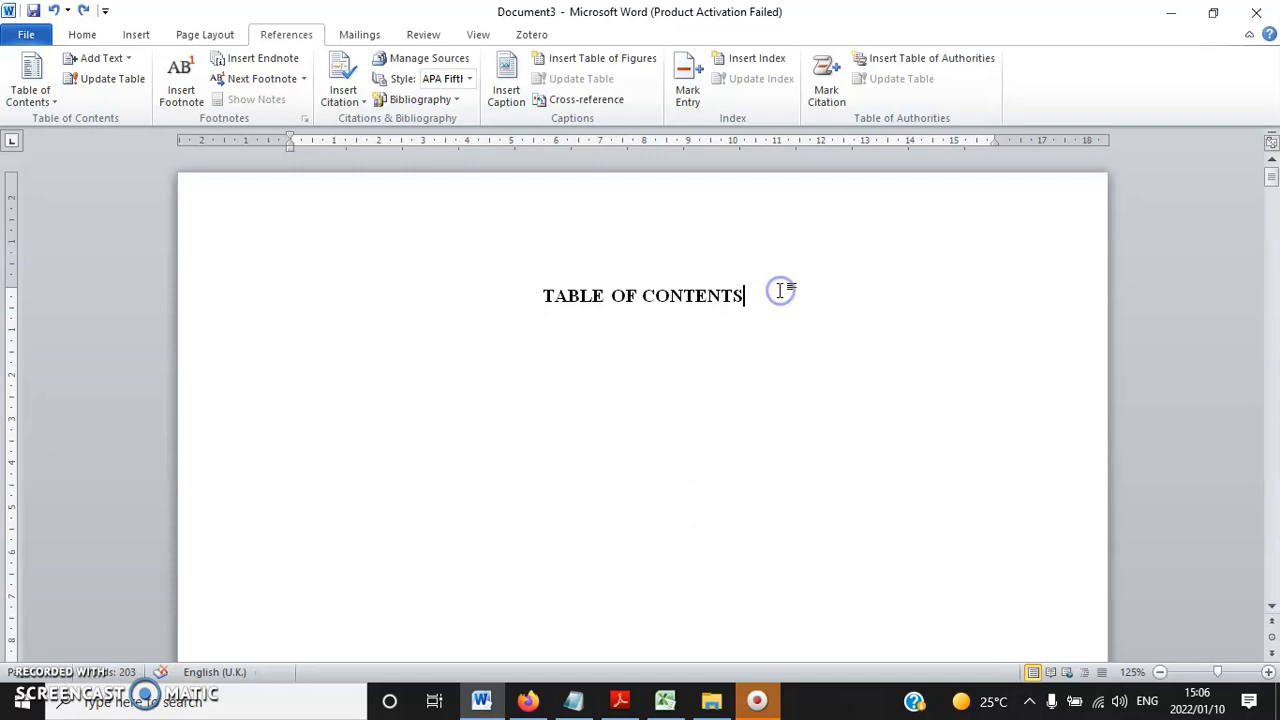
{"action": "key", "text": "Return"}
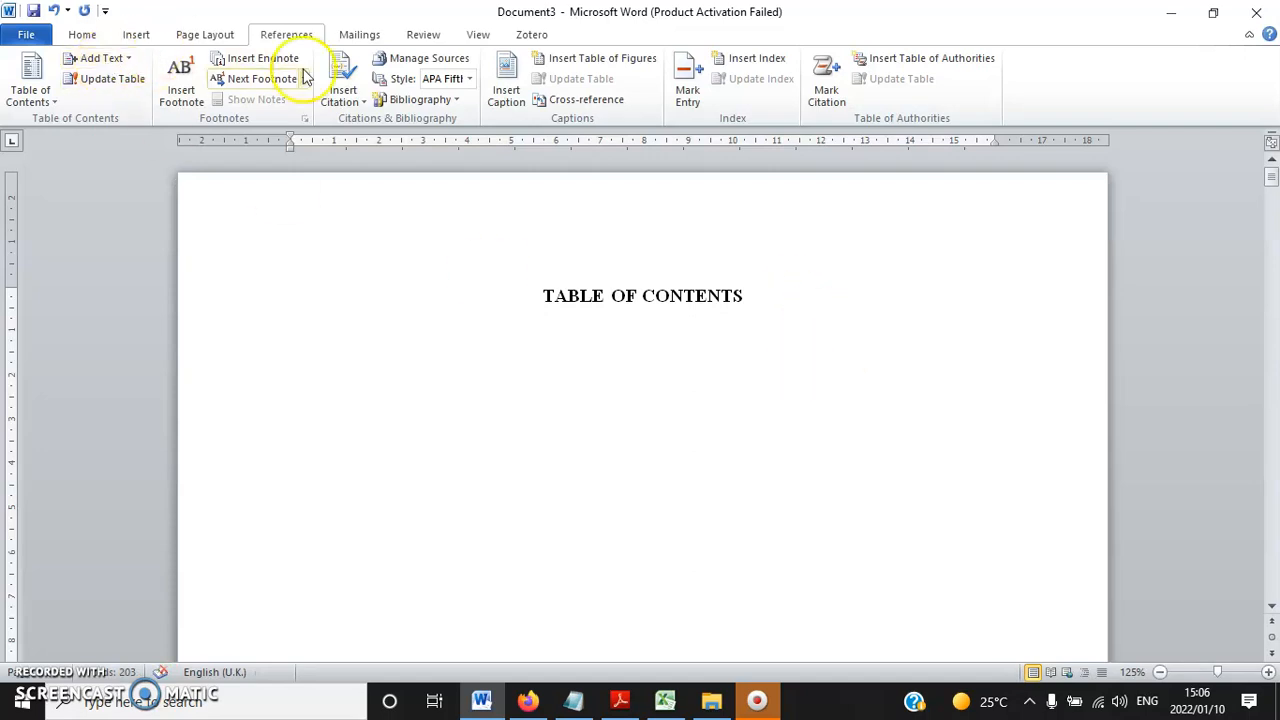
{"action": "scroll", "coordinate": [436, 331], "scroll_direction": "down", "scroll_amount": 2}
{"action": "scroll", "coordinate": [467, 349], "scroll_direction": "down", "scroll_amount": 11}
{"action": "scroll", "coordinate": [475, 333], "scroll_direction": "up", "scroll_amount": 12}
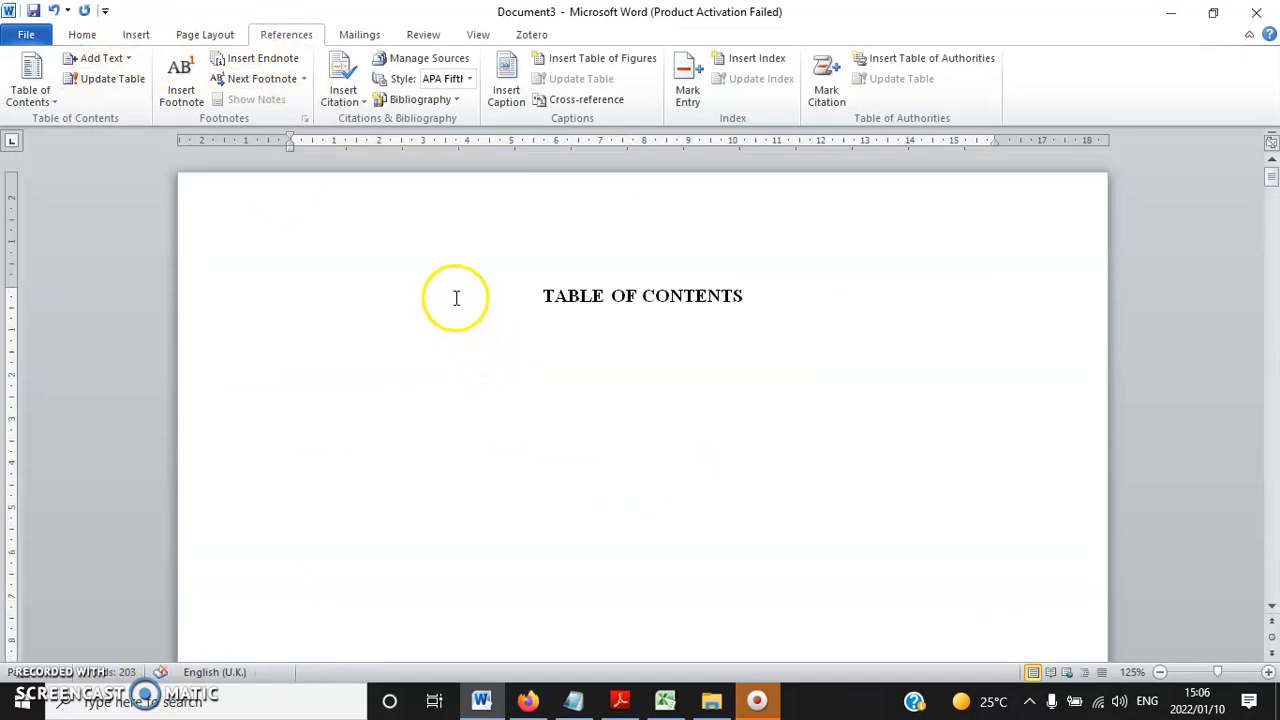
{"action": "left_click", "coordinate": [30, 90]}
{"action": "left_click", "coordinate": [73, 213]}
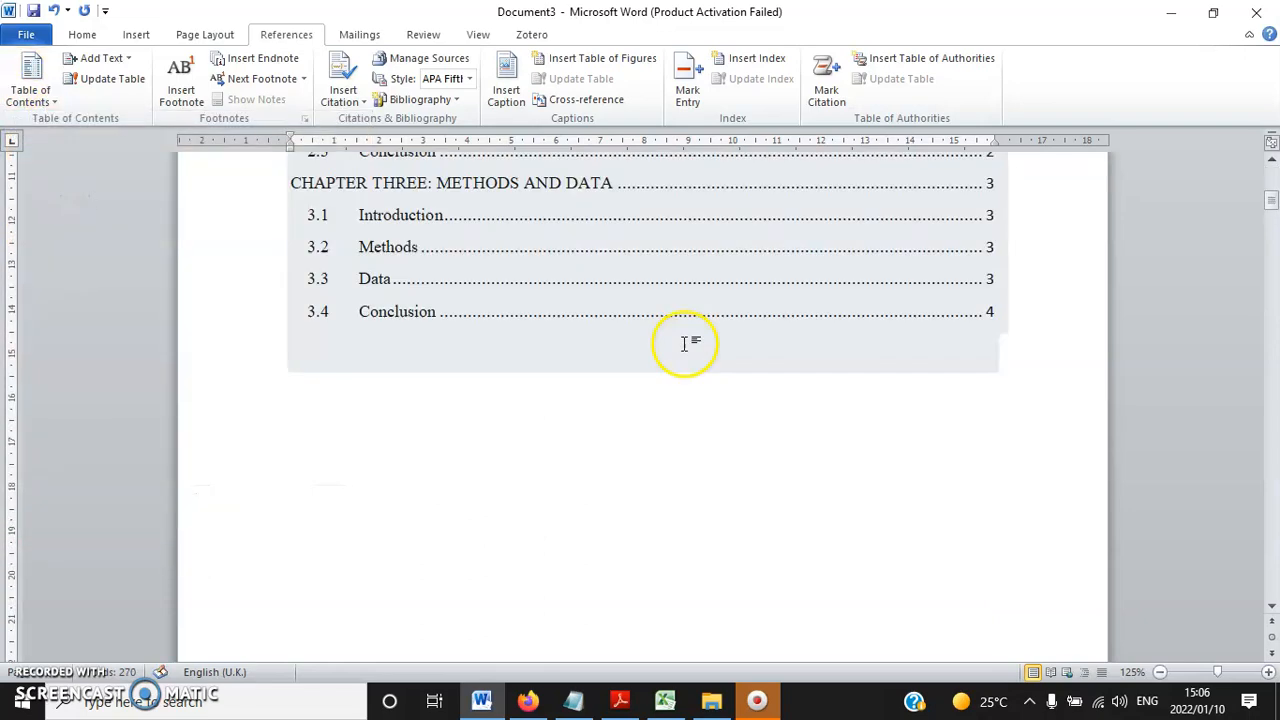
- Delete the blank line between the TABLE OF CONTENTS title and the inserted table
{"action": "scroll", "coordinate": [686, 345], "scroll_direction": "up", "scroll_amount": 4}
{"action": "scroll", "coordinate": [803, 320], "scroll_direction": "up", "scroll_amount": 3}
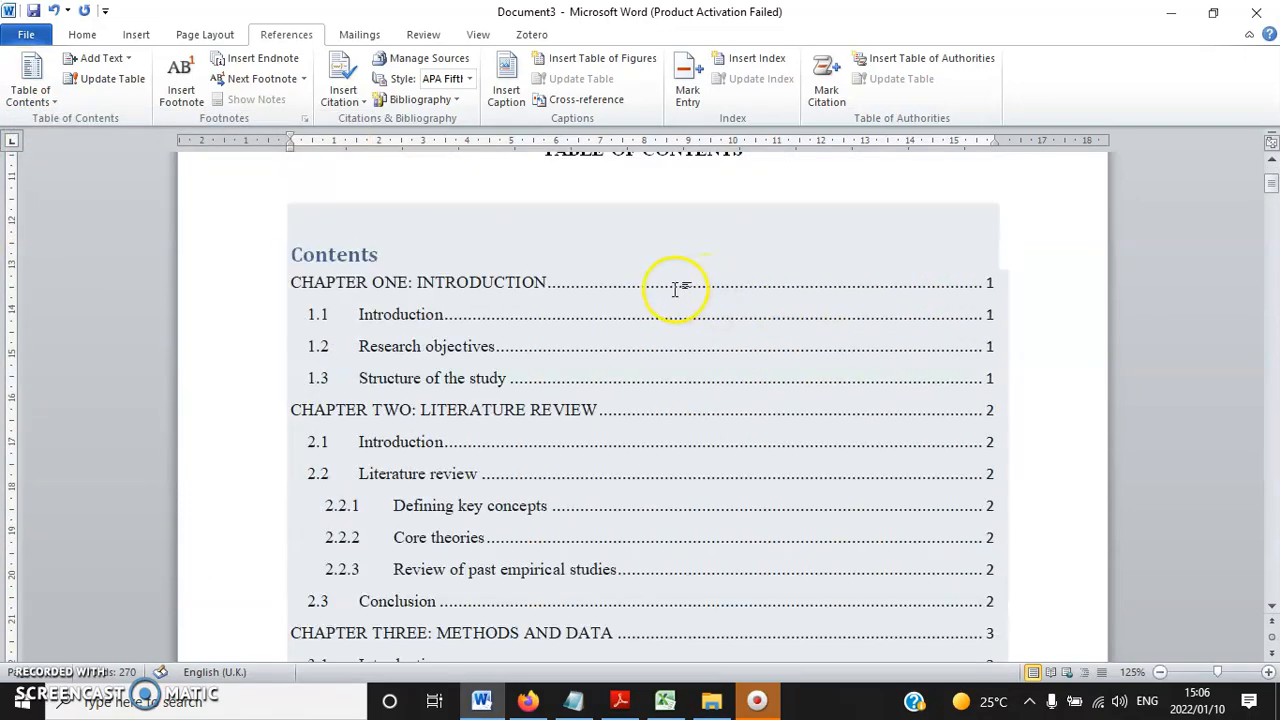
{"action": "scroll", "coordinate": [631, 260], "scroll_direction": "up", "scroll_amount": 2}
{"action": "left_click", "coordinate": [600, 305]}
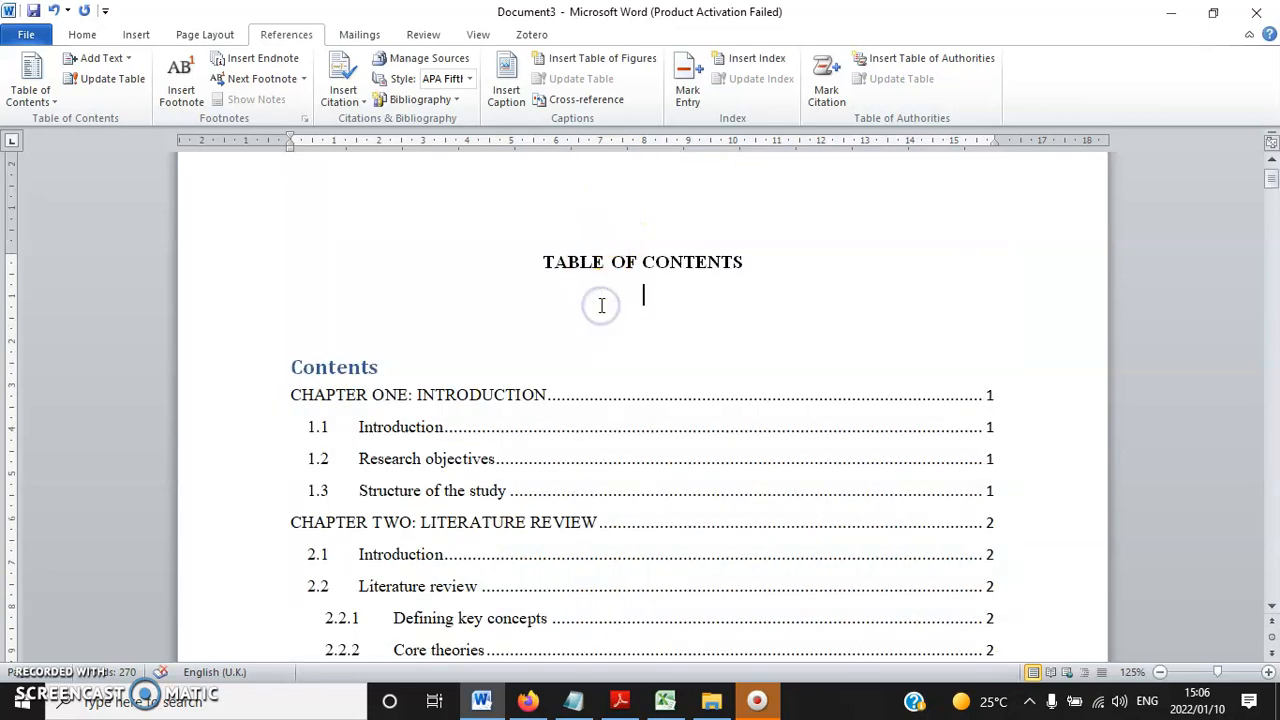
{"action": "key", "text": "Delete"}
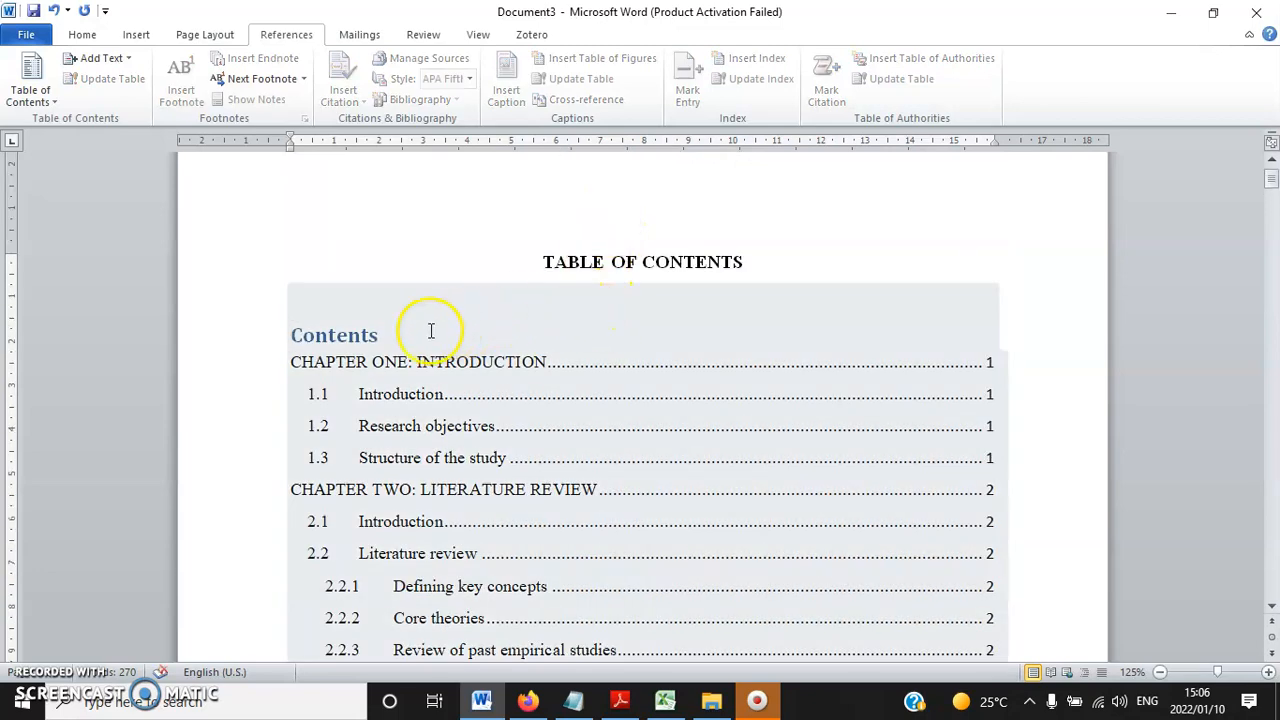
- Format the whole table of contents, including its Contents heading, in black Times New Roman, size 12
{"action": "scroll", "coordinate": [1046, 403], "scroll_direction": "down", "scroll_amount": 5}
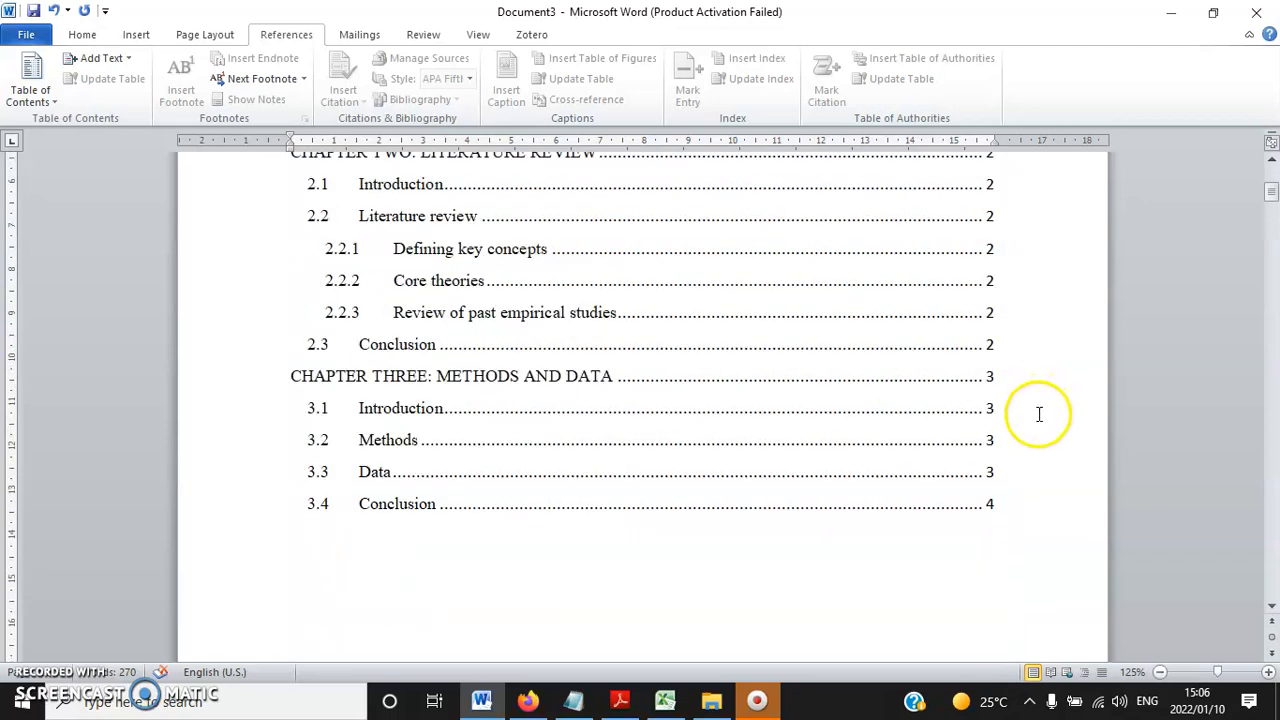
{"action": "left_click", "coordinate": [990, 503], "text": "shift"}
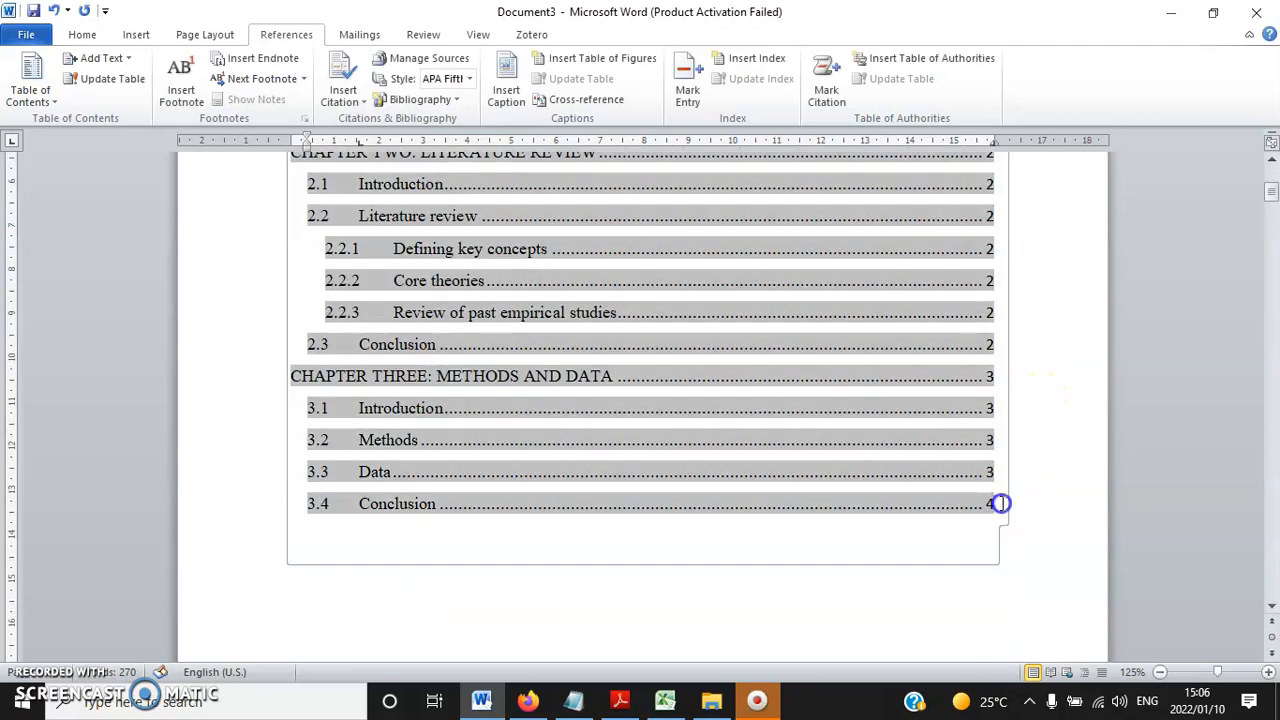
{"action": "left_click", "coordinate": [1000, 503]}
{"action": "scroll", "coordinate": [1034, 534], "scroll_direction": "up", "scroll_amount": 3}
{"action": "scroll", "coordinate": [1010, 582], "scroll_direction": "down", "scroll_amount": 1}
{"action": "left_click_drag", "start_coordinate": [992, 615], "coordinate": [309, 267]}
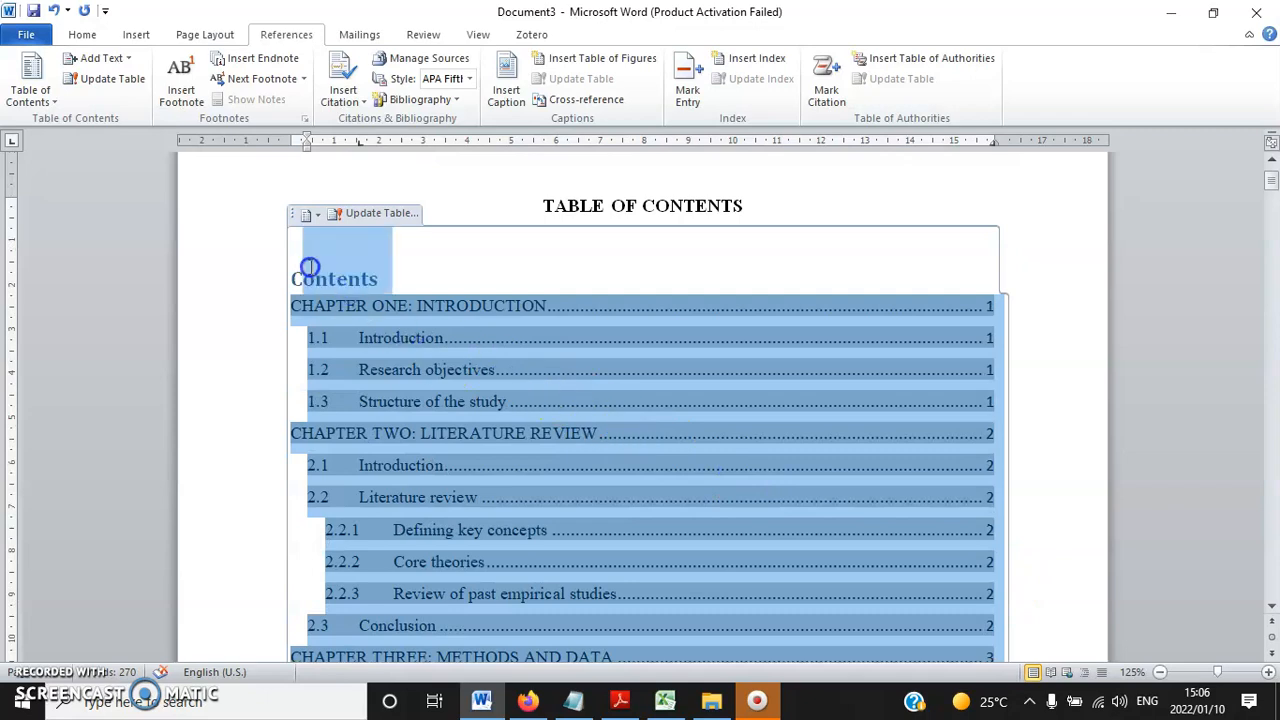
{"action": "left_click", "coordinate": [82, 34]}
{"action": "left_click", "coordinate": [231, 65]}
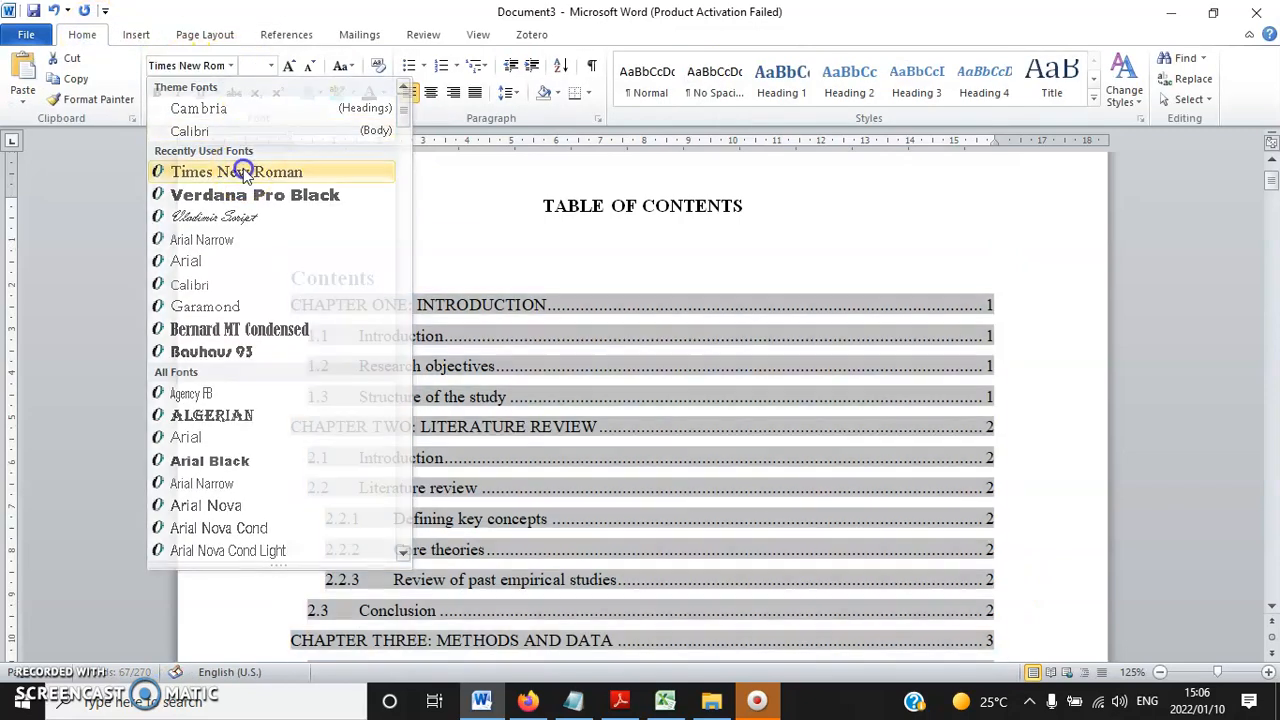
{"action": "left_click", "coordinate": [236, 172]}
{"action": "left_click", "coordinate": [270, 65]}
{"action": "left_click", "coordinate": [256, 151]}
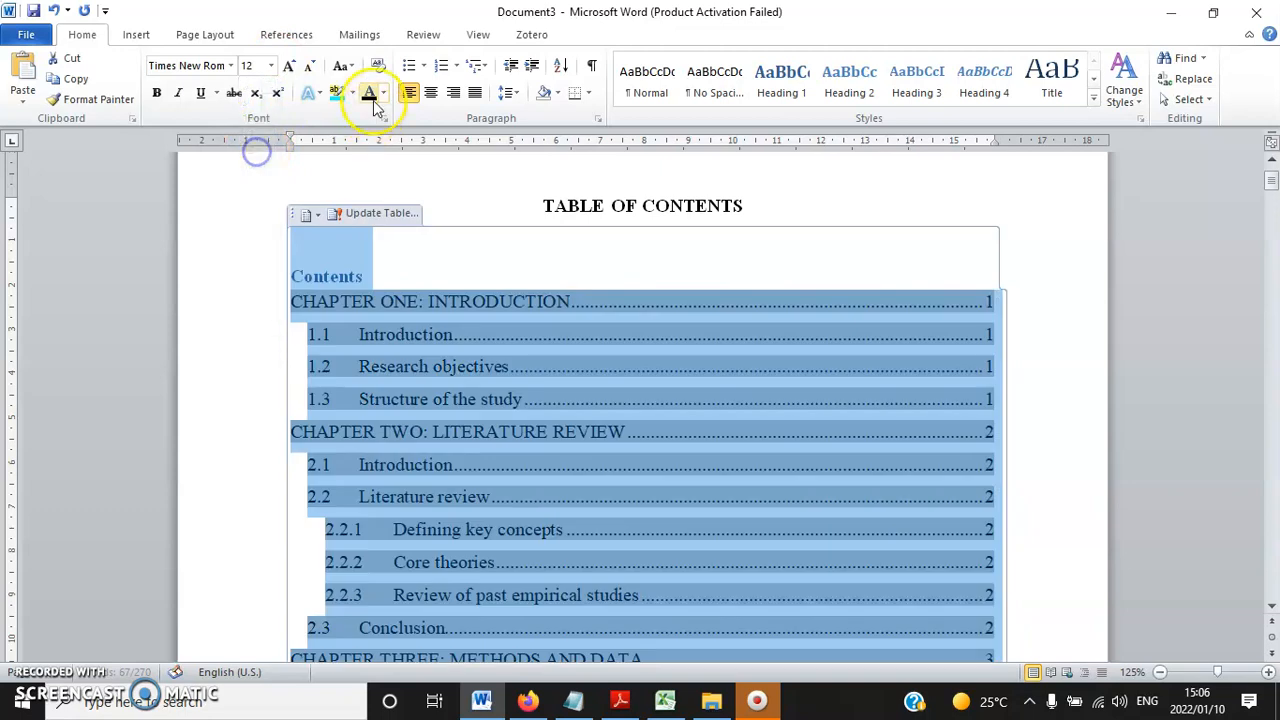
- Remove the extra paragraph spacing and adjust the line spacing throughout the selected table of contents
{"action": "right_click", "coordinate": [477, 367]}
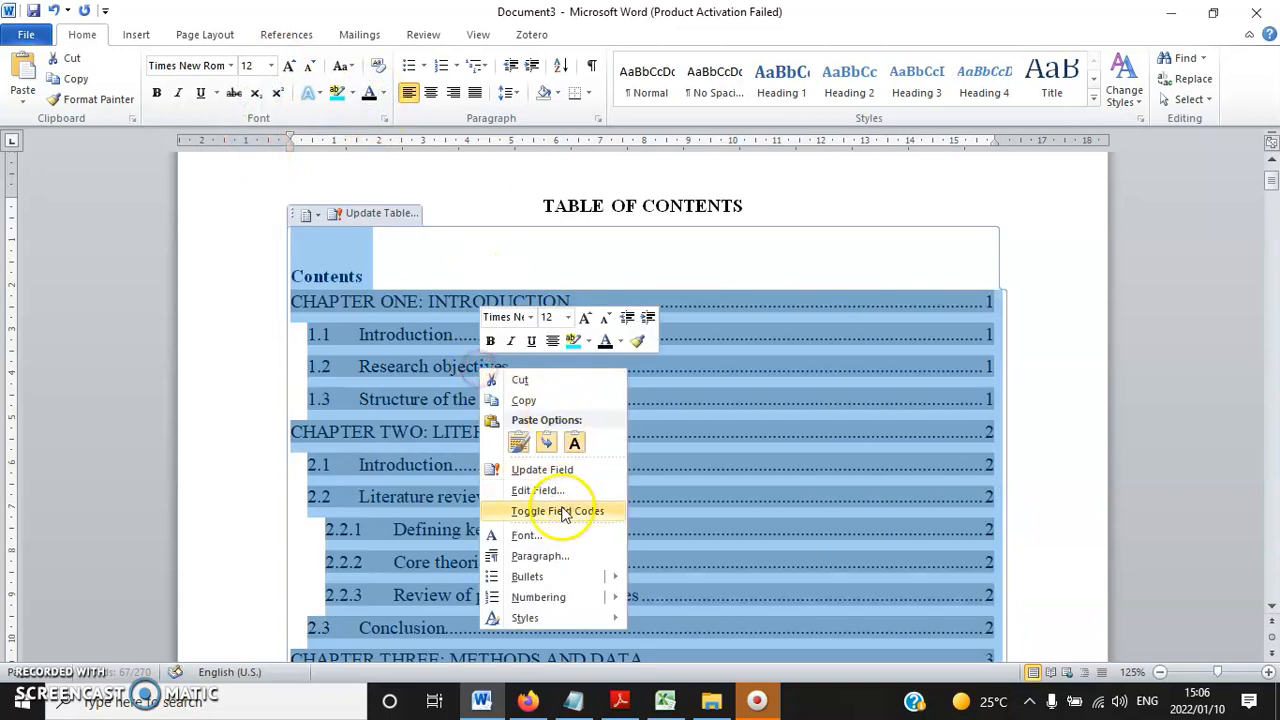
{"action": "left_click", "coordinate": [540, 555]}
{"action": "left_click", "coordinate": [595, 381]}
{"action": "left_click", "coordinate": [595, 360]}
{"action": "left_click", "coordinate": [691, 378]}
{"action": "left_click", "coordinate": [690, 402]}
{"action": "left_click", "coordinate": [700, 563]}
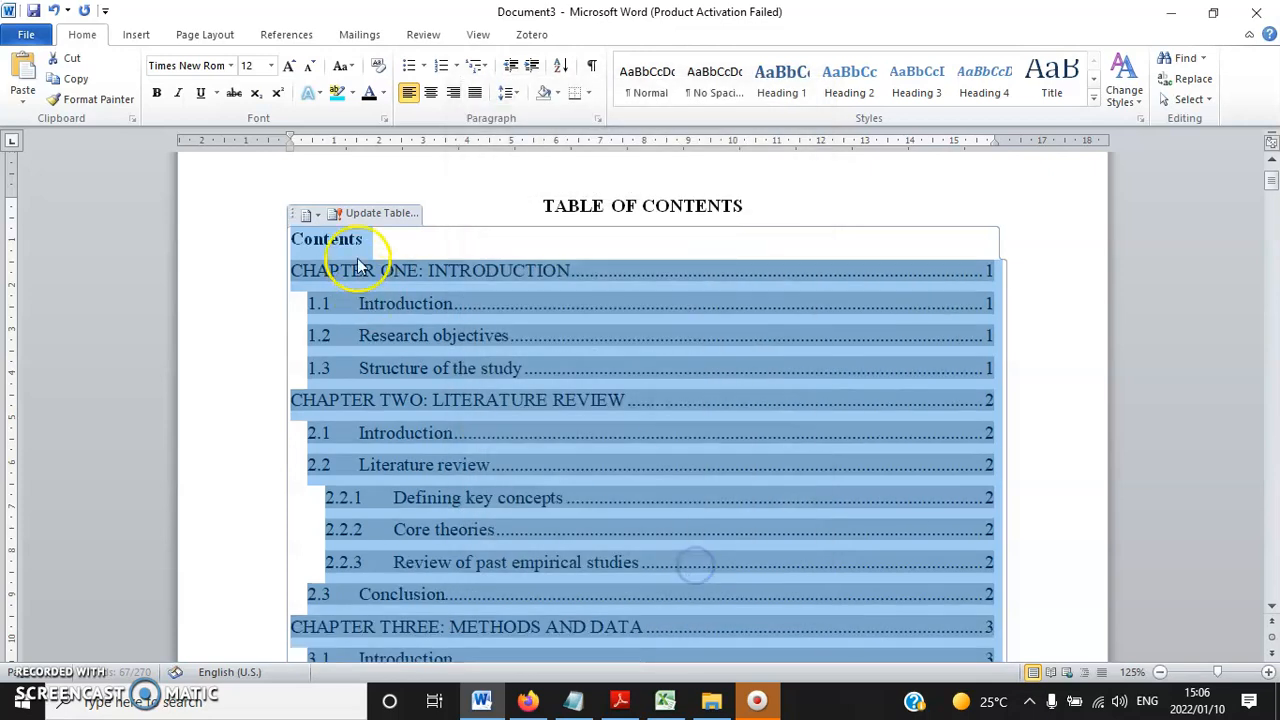
- Hide the redundant Contents heading above the entries by setting its font colour to white
{"action": "left_click", "coordinate": [394, 240]}
{"action": "left_click_drag", "start_coordinate": [394, 240], "coordinate": [288, 240]}
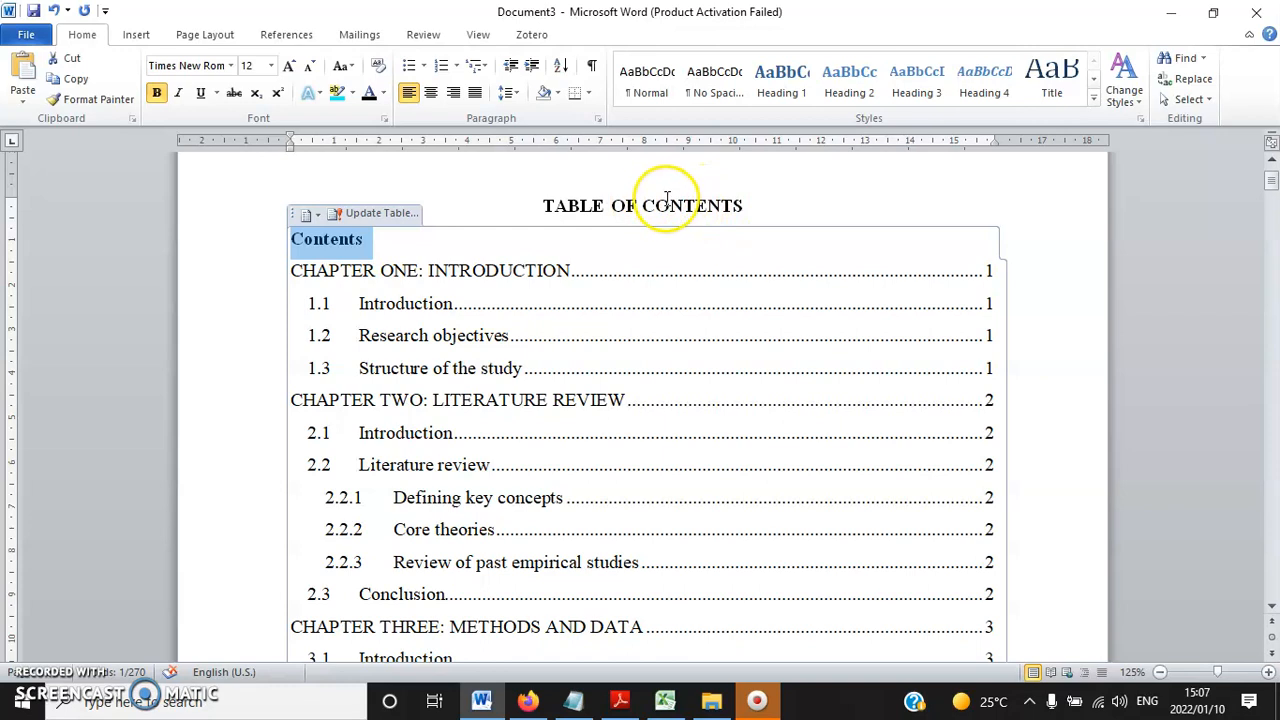
{"action": "left_click", "coordinate": [384, 95]}
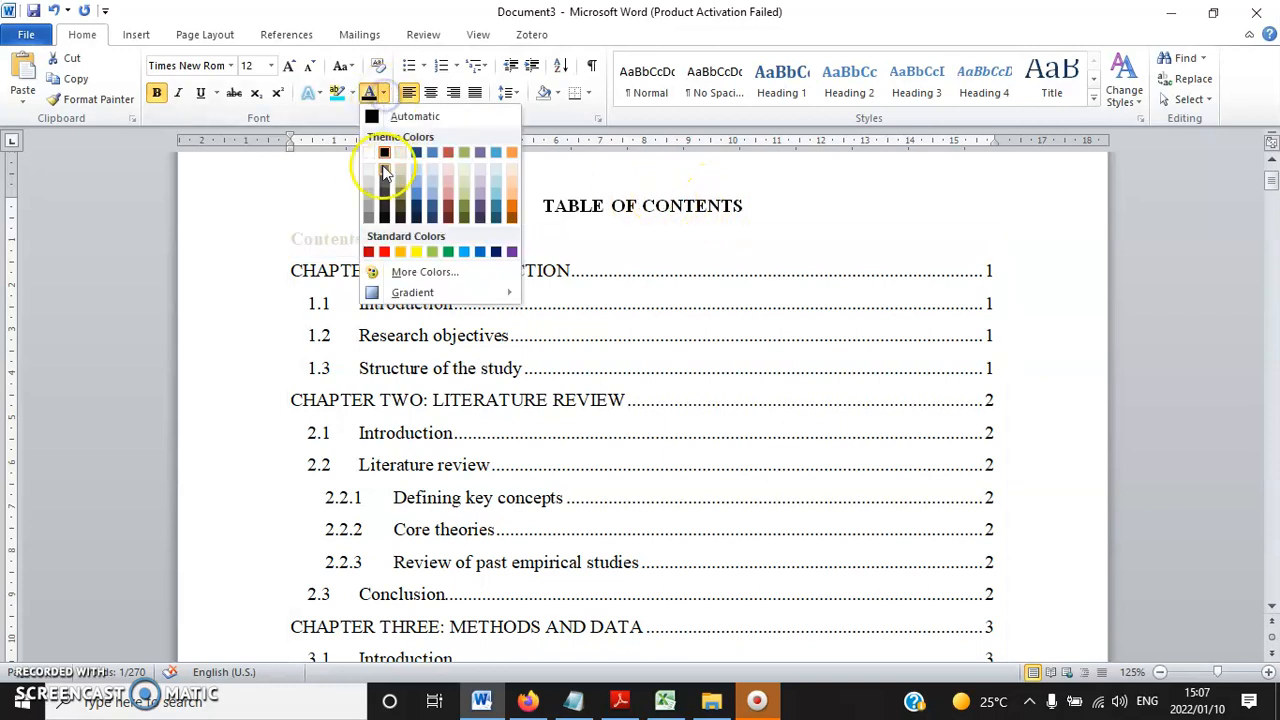
{"action": "left_click", "coordinate": [367, 151]}
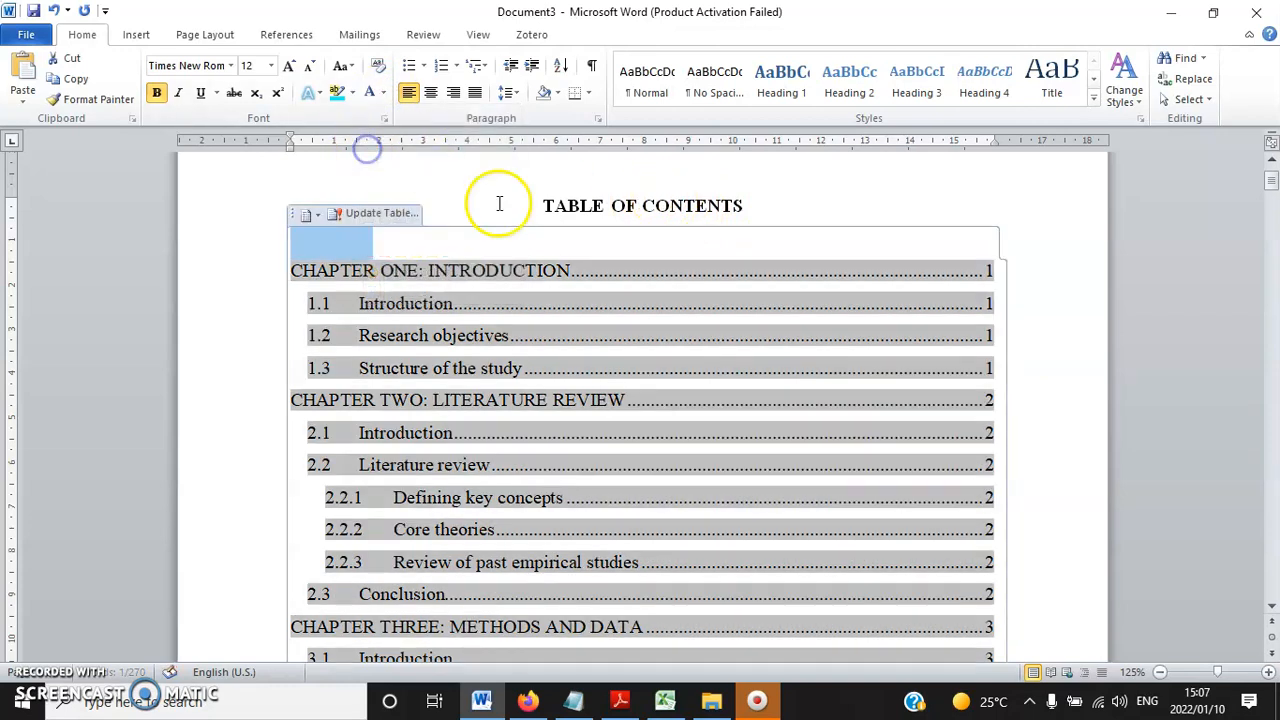
{"action": "left_click", "coordinate": [557, 206]}
- Review the table of contents entries and page numbers from Chapter One through section 3.4
{"action": "scroll", "coordinate": [1048, 429], "scroll_direction": "down", "scroll_amount": 8}
{"action": "scroll", "coordinate": [1048, 431], "scroll_direction": "up", "scroll_amount": 4}
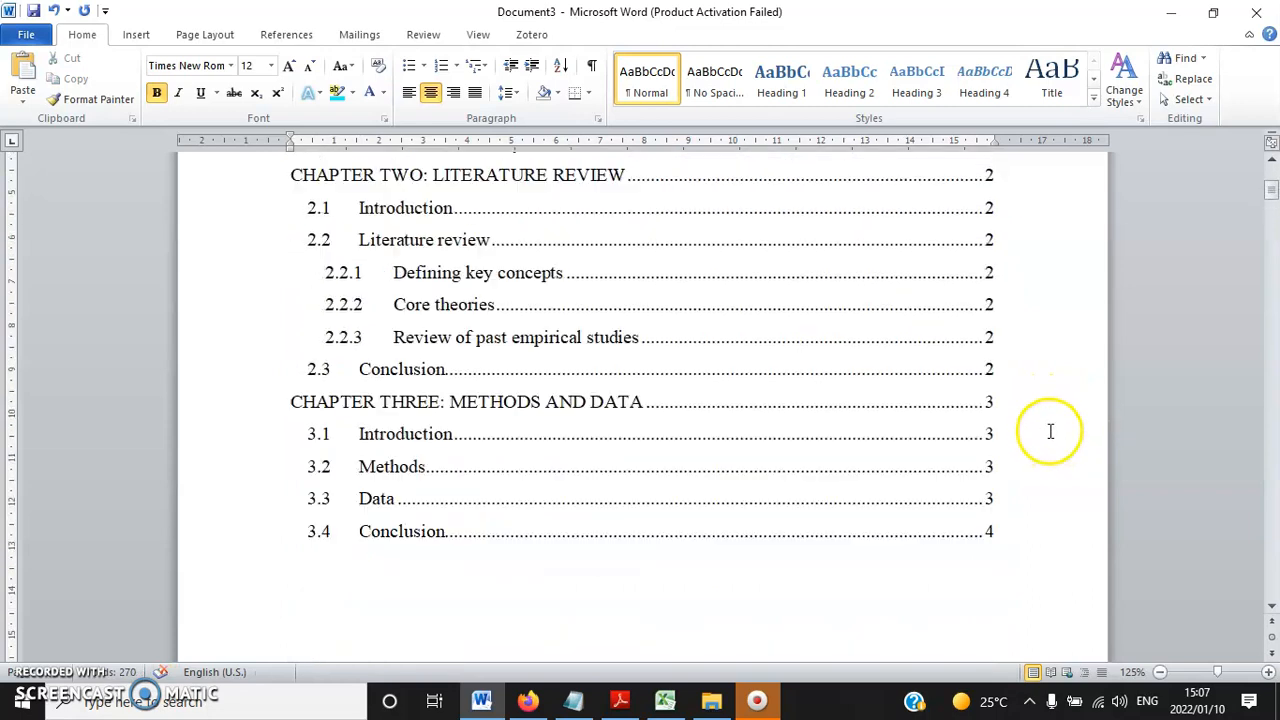
{"action": "left_click", "coordinate": [466, 403]}
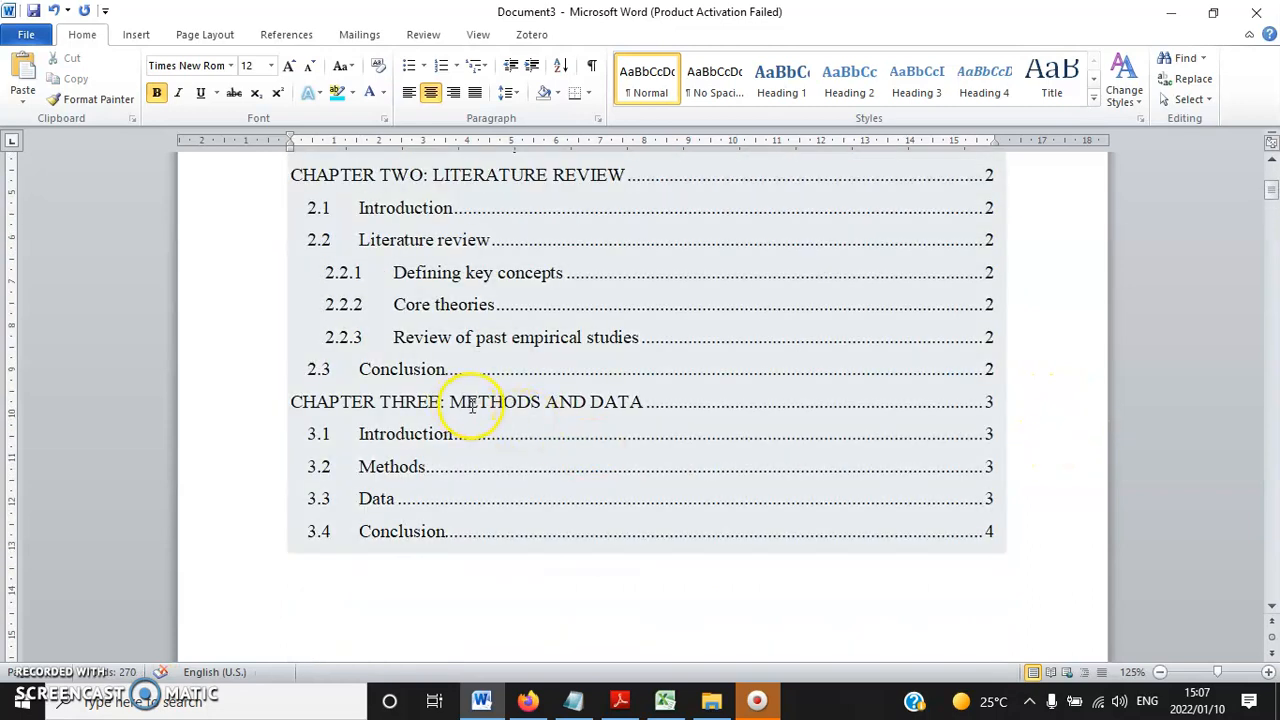
{"action": "scroll", "coordinate": [582, 413], "scroll_direction": "up", "scroll_amount": 3}
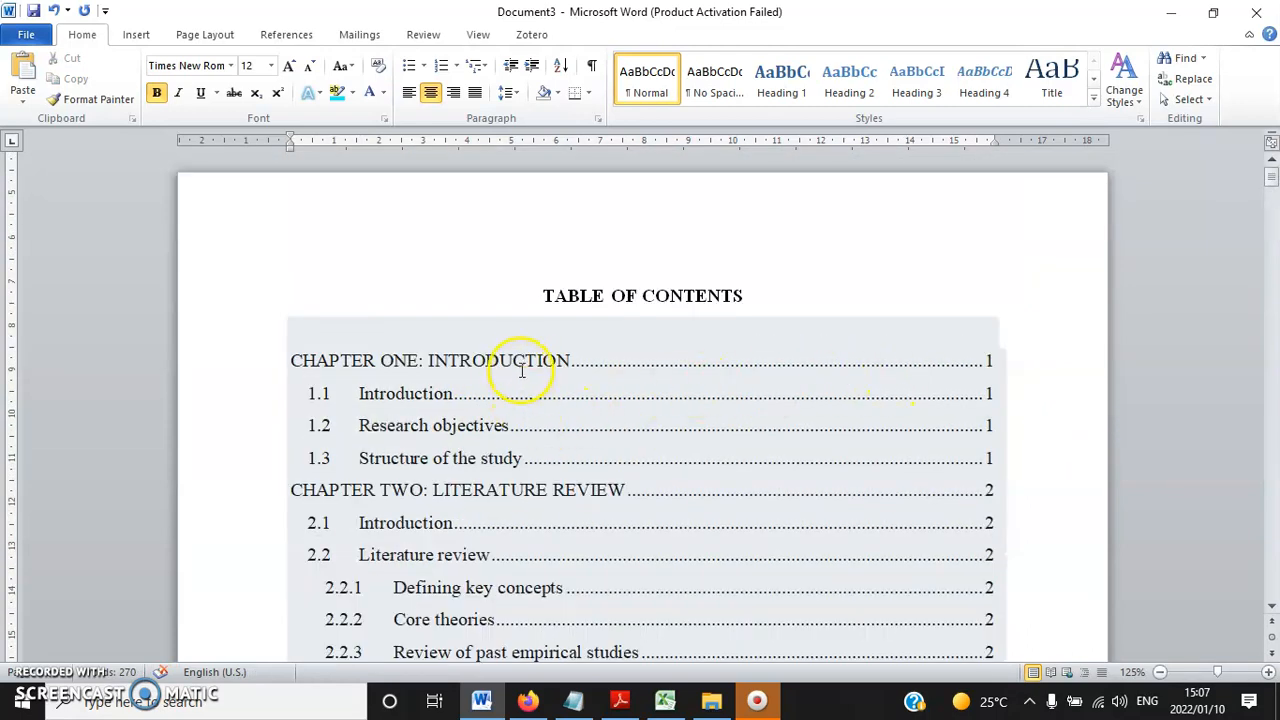
{"action": "scroll", "coordinate": [1034, 403], "scroll_direction": "down", "scroll_amount": 3}
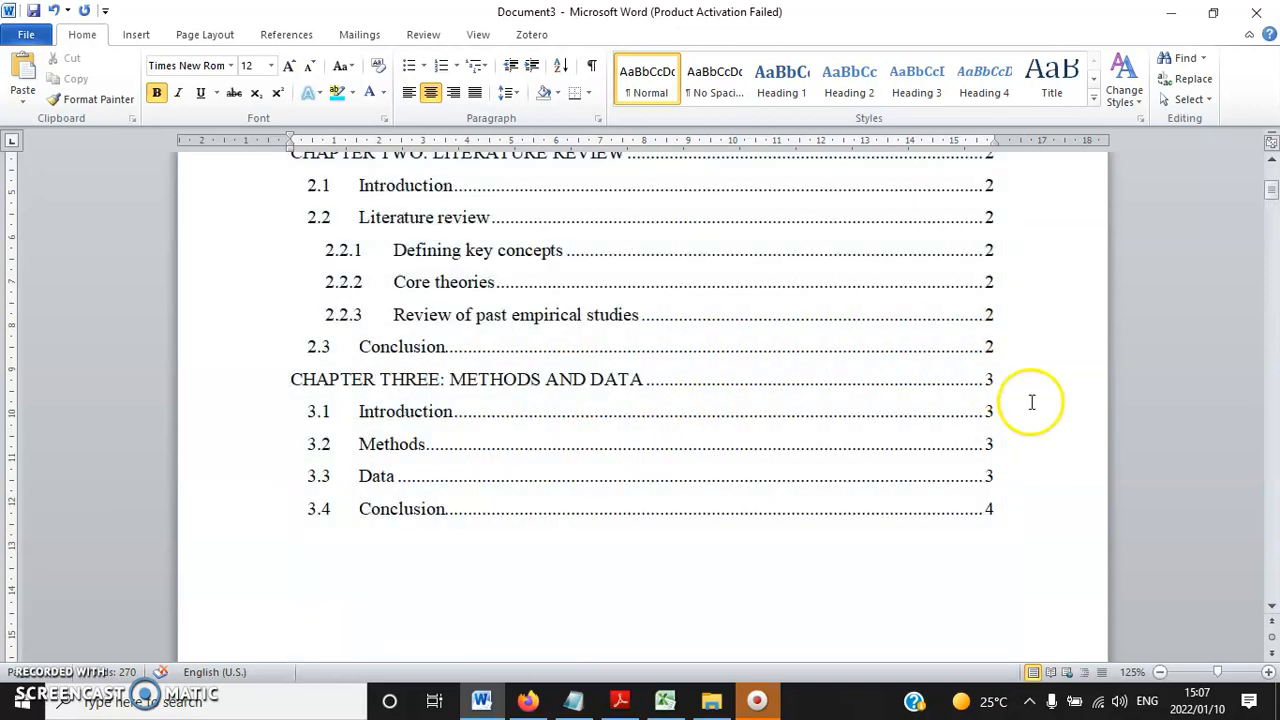
{"action": "left_click", "coordinate": [680, 537]}
- Copy the opening of Chapter Three, from its chapter title through the placeholder text of section 3.2 Methods
{"action": "scroll", "coordinate": [1170, 382], "scroll_direction": "down", "scroll_amount": 7}
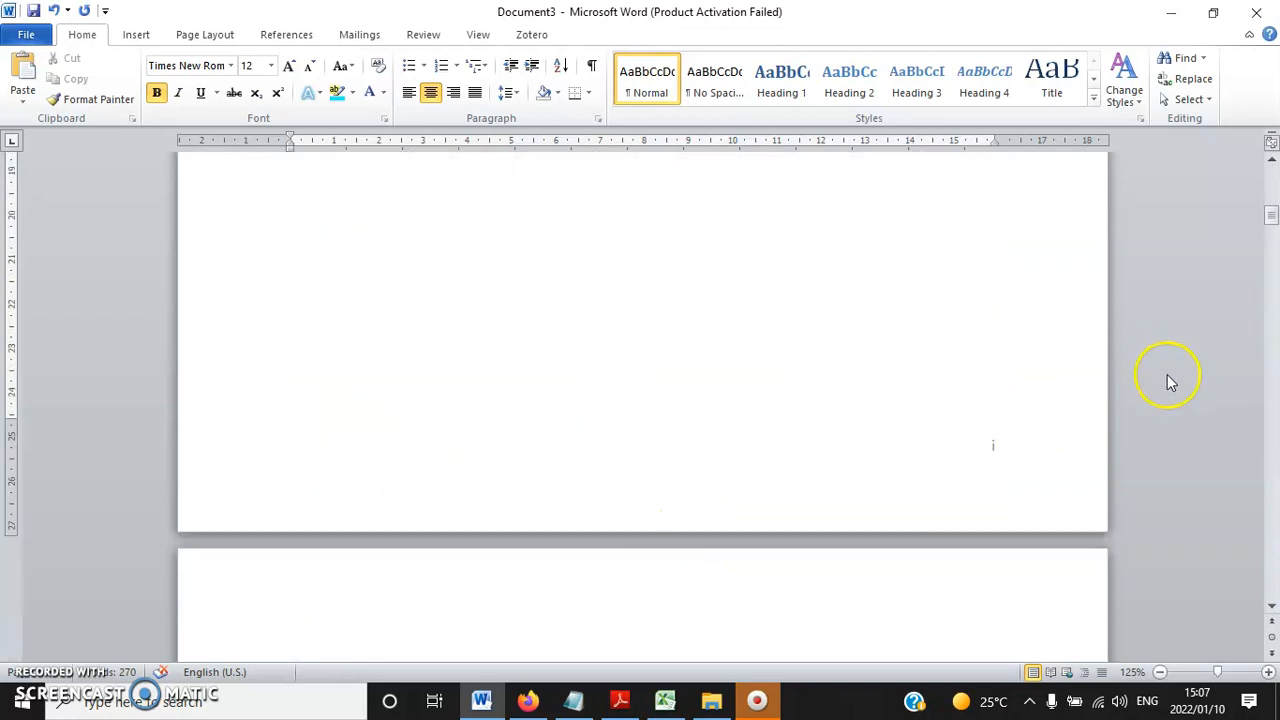
{"action": "left_click_drag", "start_coordinate": [1270, 225], "coordinate": [1268, 505]}
{"action": "scroll", "coordinate": [471, 429], "scroll_direction": "down", "scroll_amount": 2}
{"action": "left_click_drag", "start_coordinate": [366, 463], "coordinate": [358, 325]}
{"action": "left_click", "coordinate": [70, 80]}
- Insert a page break after the 3.4 Conclusion text and paste the copied chapter opening on the new page
{"action": "scroll", "coordinate": [580, 378], "scroll_direction": "down", "scroll_amount": 15}
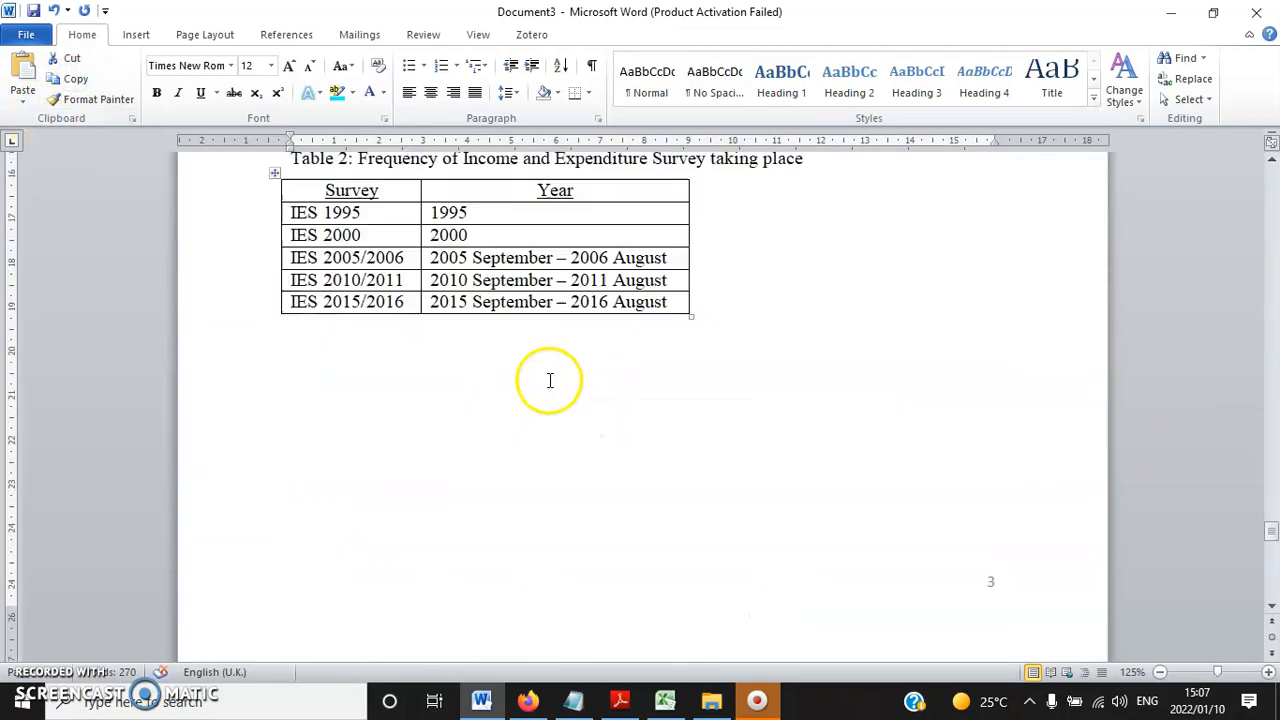
{"action": "scroll", "coordinate": [534, 400], "scroll_direction": "down", "scroll_amount": 10}
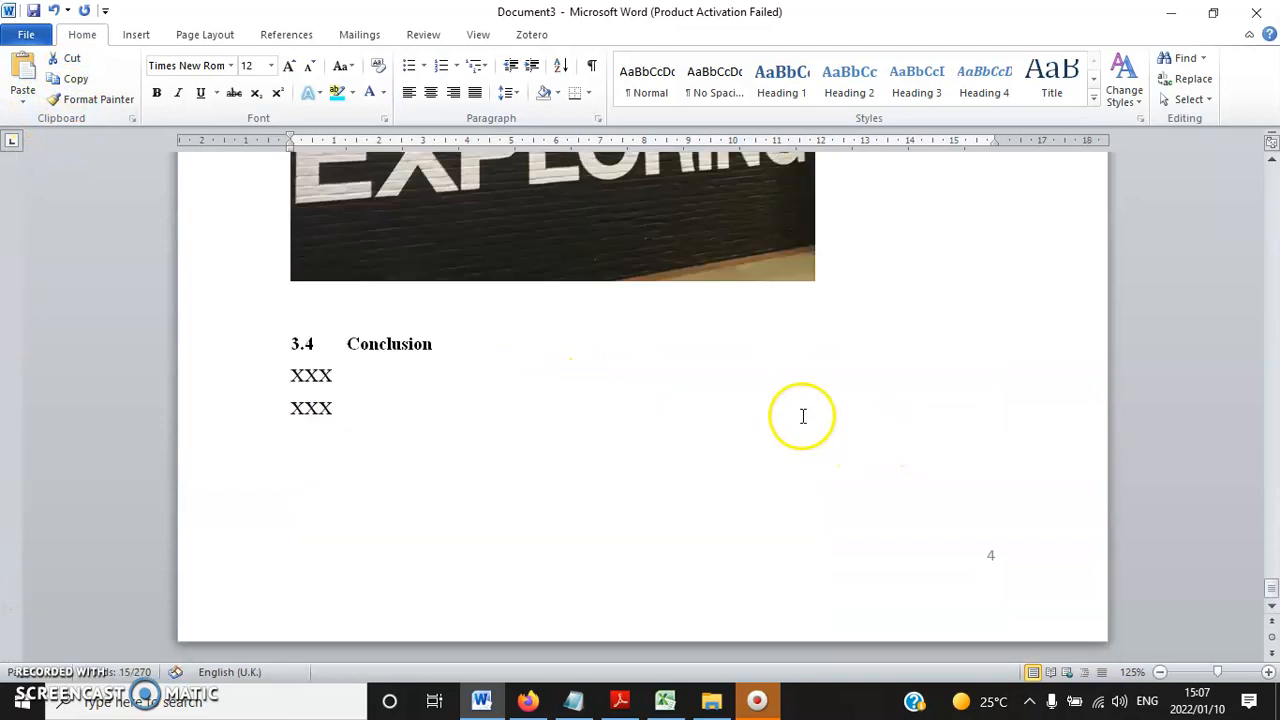
{"action": "left_click", "coordinate": [398, 400]}
{"action": "left_click", "coordinate": [136, 34]}
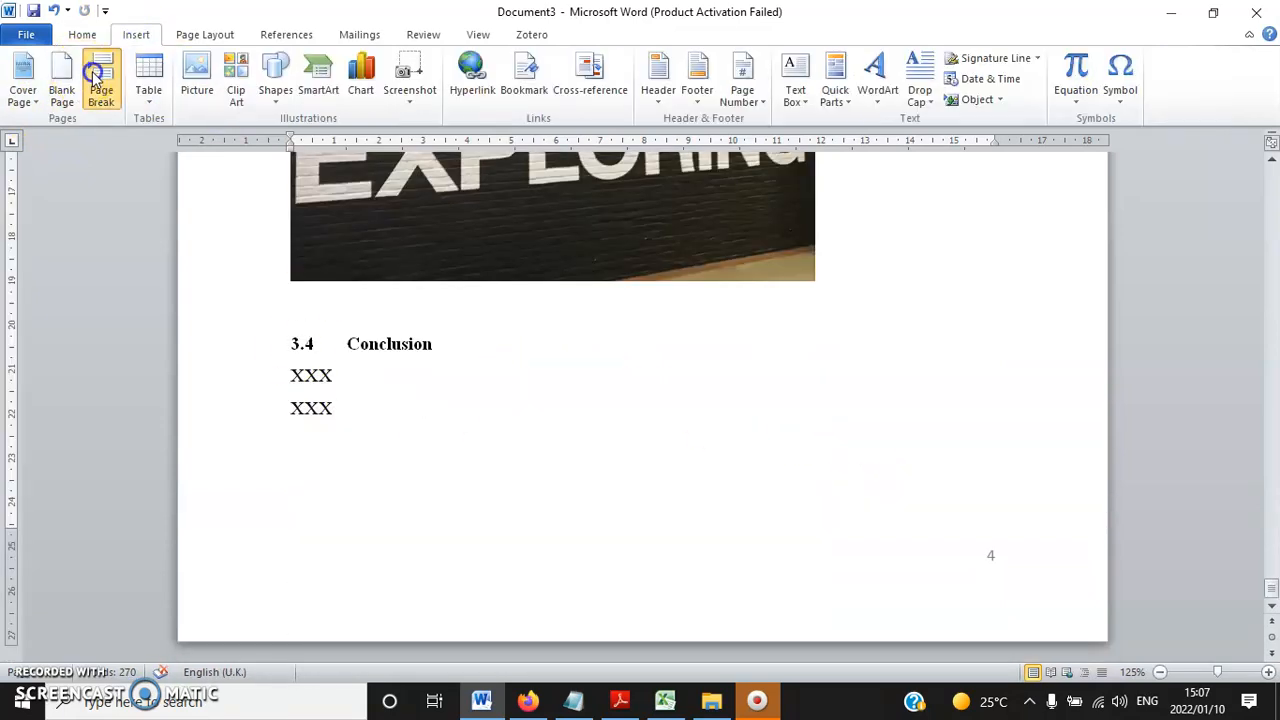
{"action": "left_click", "coordinate": [94, 75]}
{"action": "left_click", "coordinate": [82, 34]}
{"action": "left_click", "coordinate": [22, 75]}
- Change the pasted chapter title to "CHAPTER FOUR: EMPIRICAL FINDINGS"
{"action": "left_click_drag", "start_coordinate": [829, 270], "coordinate": [584, 262]}
{"action": "type", "text": "fo"}
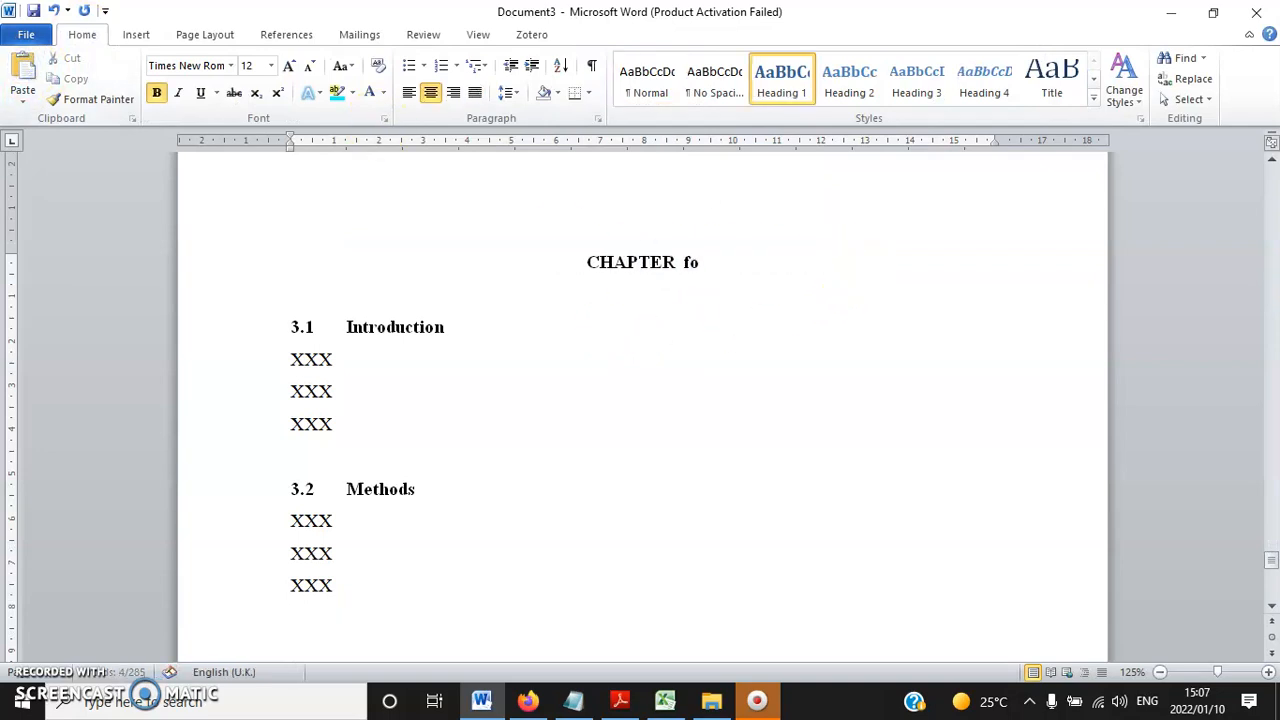
{"action": "type", "text": "ur:"}
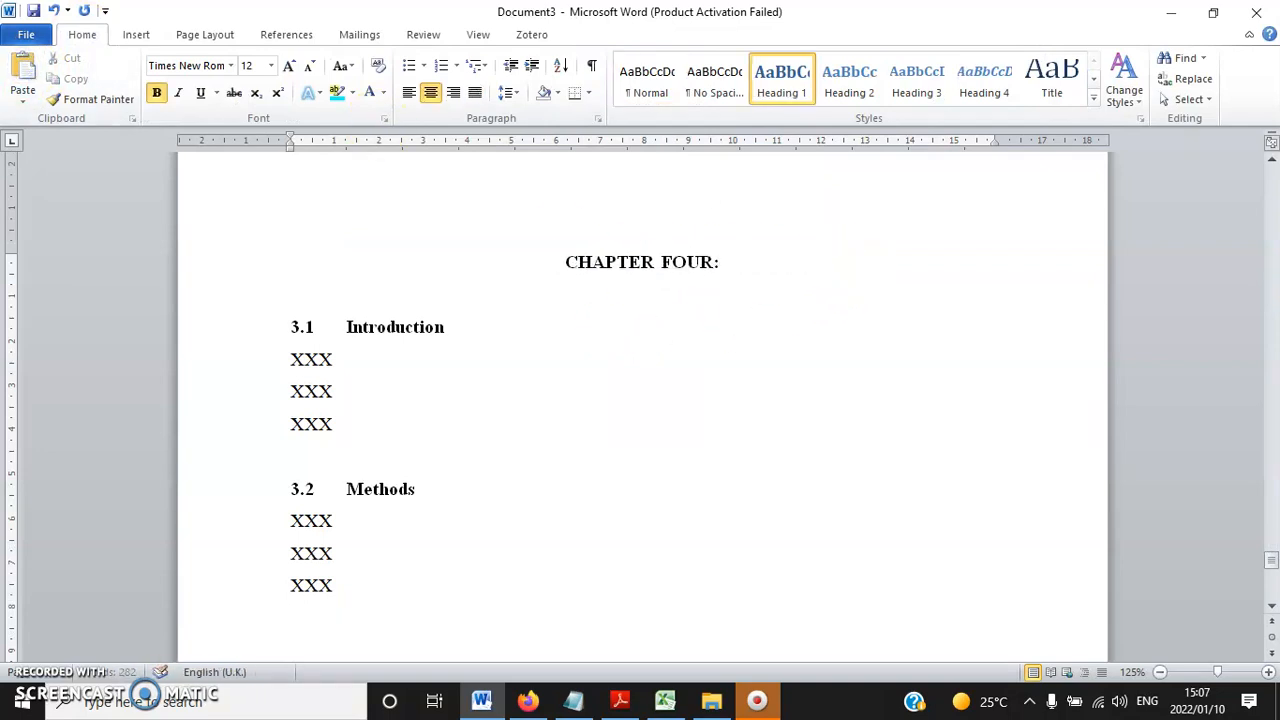
{"action": "type", "text": " EMPIRICAL FINDINGS"}
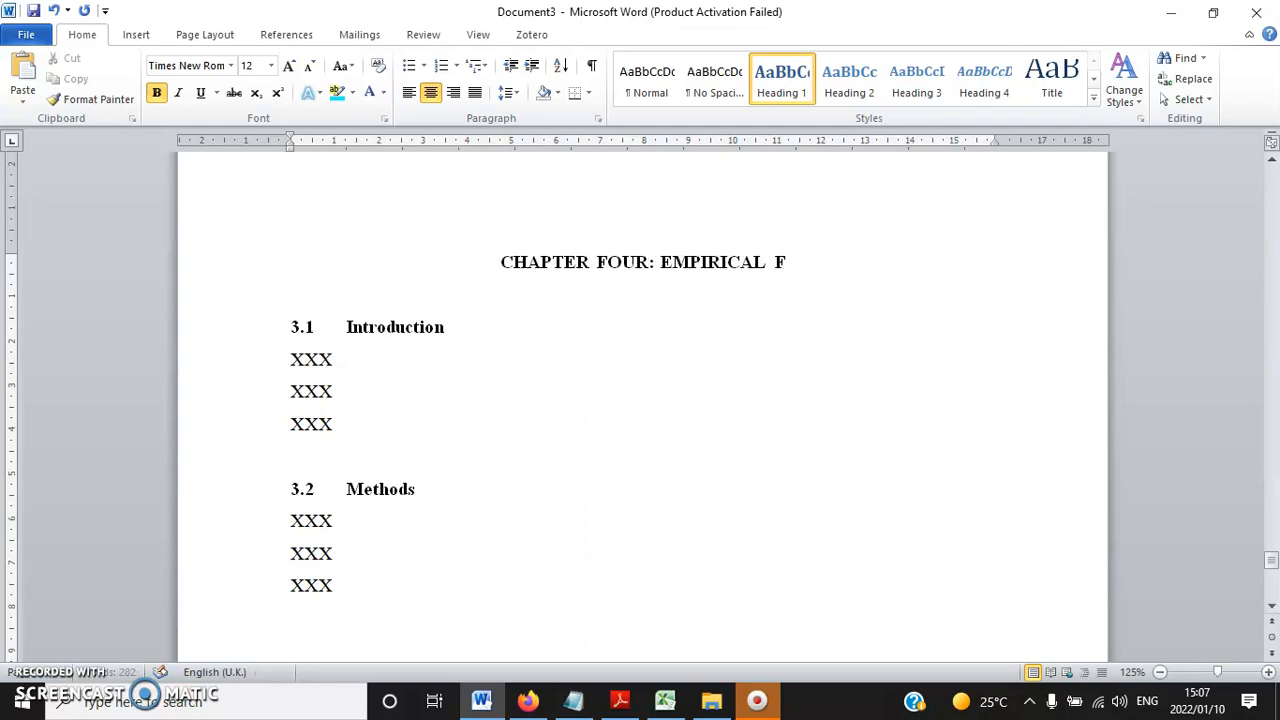
- Renumber the new chapter's two section headings as 4.1 and 4.2, and retitle section 4.2 "Empirical findings"
{"action": "key", "text": "Right"}
{"action": "key", "text": "Right"}
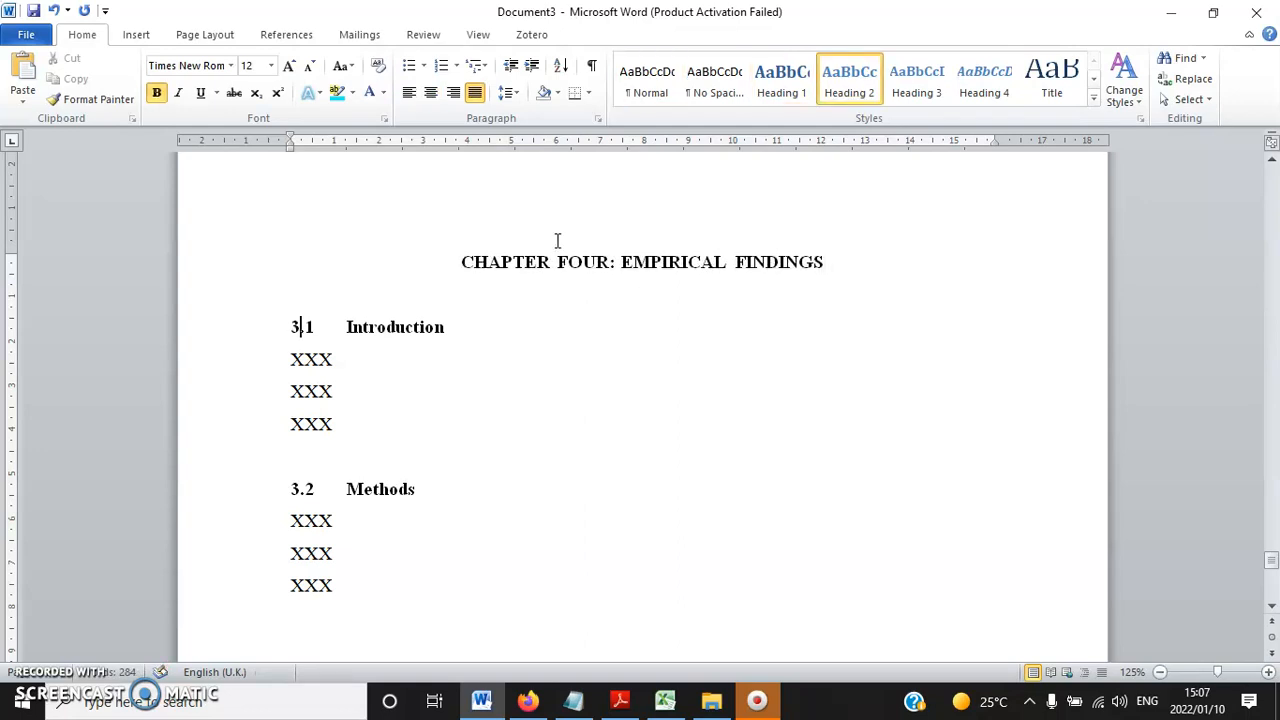
{"action": "key", "text": "Down"}
{"action": "key", "text": "Down"}
{"action": "key", "text": "Down"}
{"action": "key", "text": "Down"}
{"action": "key", "text": "Down"}
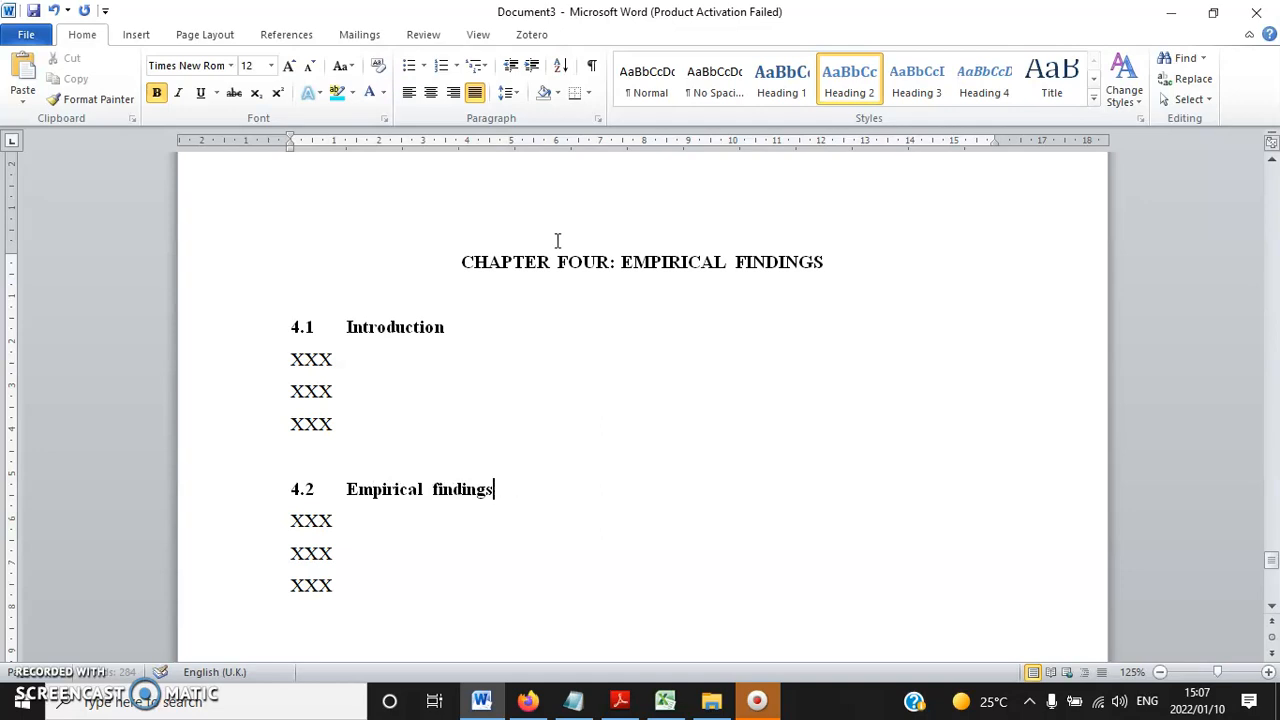
- Duplicate the 4.2 Empirical findings heading and its placeholder lines below that section, separated by a blank line
{"action": "scroll", "coordinate": [557, 241], "scroll_direction": "down", "scroll_amount": 3}
{"action": "left_click_drag", "start_coordinate": [354, 294], "coordinate": [243, 209]}
{"action": "key", "text": "ctrl+c"}
{"action": "left_click", "coordinate": [400, 303]}
{"action": "key", "text": "Return"}
{"action": "key", "text": "Return"}
{"action": "left_click", "coordinate": [23, 75]}
- Renumber the duplicated section heading as 4.3 and retitle it "Conclusion"
{"action": "left_click", "coordinate": [313, 370]}
{"action": "key", "text": "BackSpace"}
{"action": "type", "text": "3"}
{"action": "left_click_drag", "start_coordinate": [549, 369], "coordinate": [371, 366]}
{"action": "type", "text": "Conclusionb"}
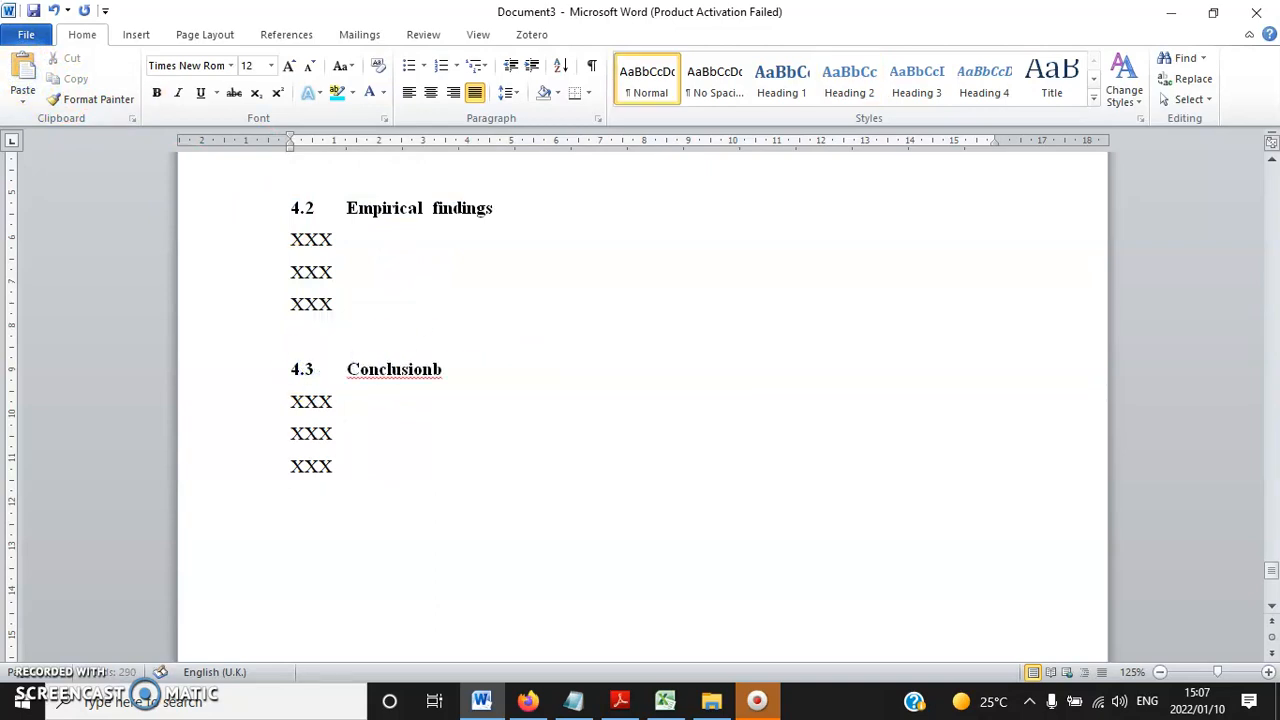
- Add blank lines above section 4.3 and insert a Table-label caption reading "Mean monthly earnings by gender"
{"action": "key", "text": "Up"}
{"action": "key", "text": "Return"}
{"action": "key", "text": "Return"}
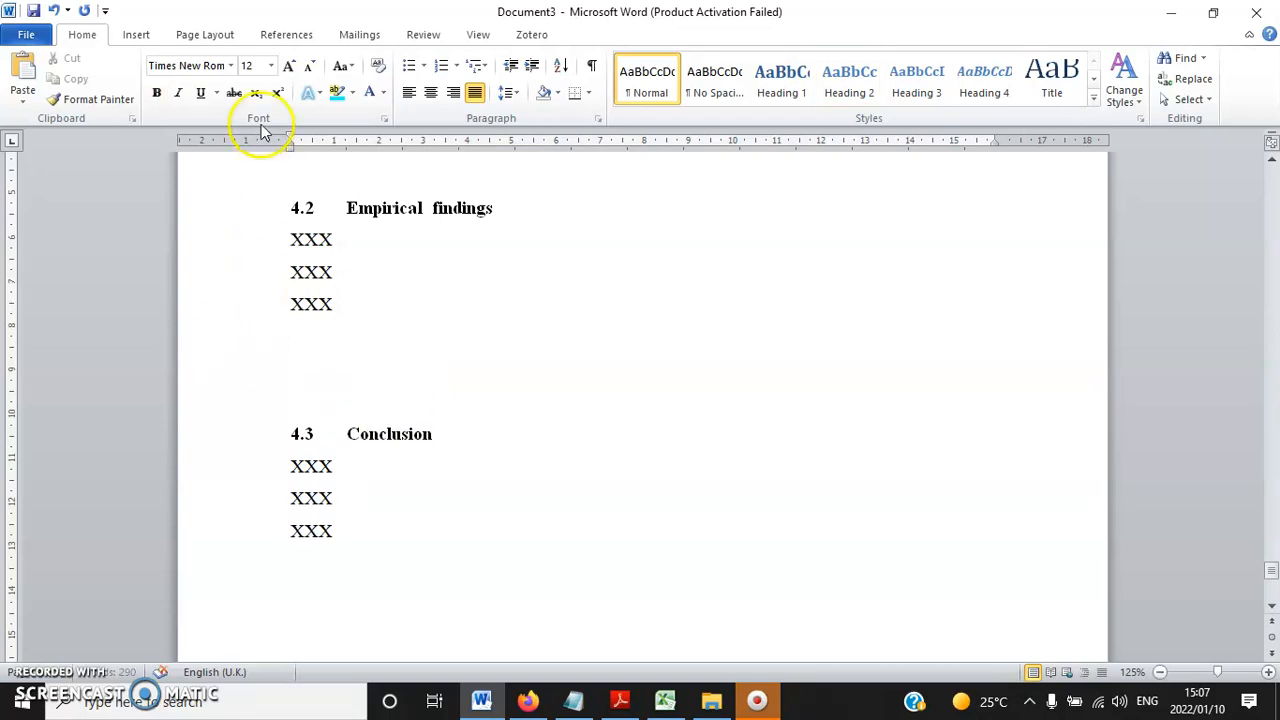
{"action": "left_click", "coordinate": [290, 36]}
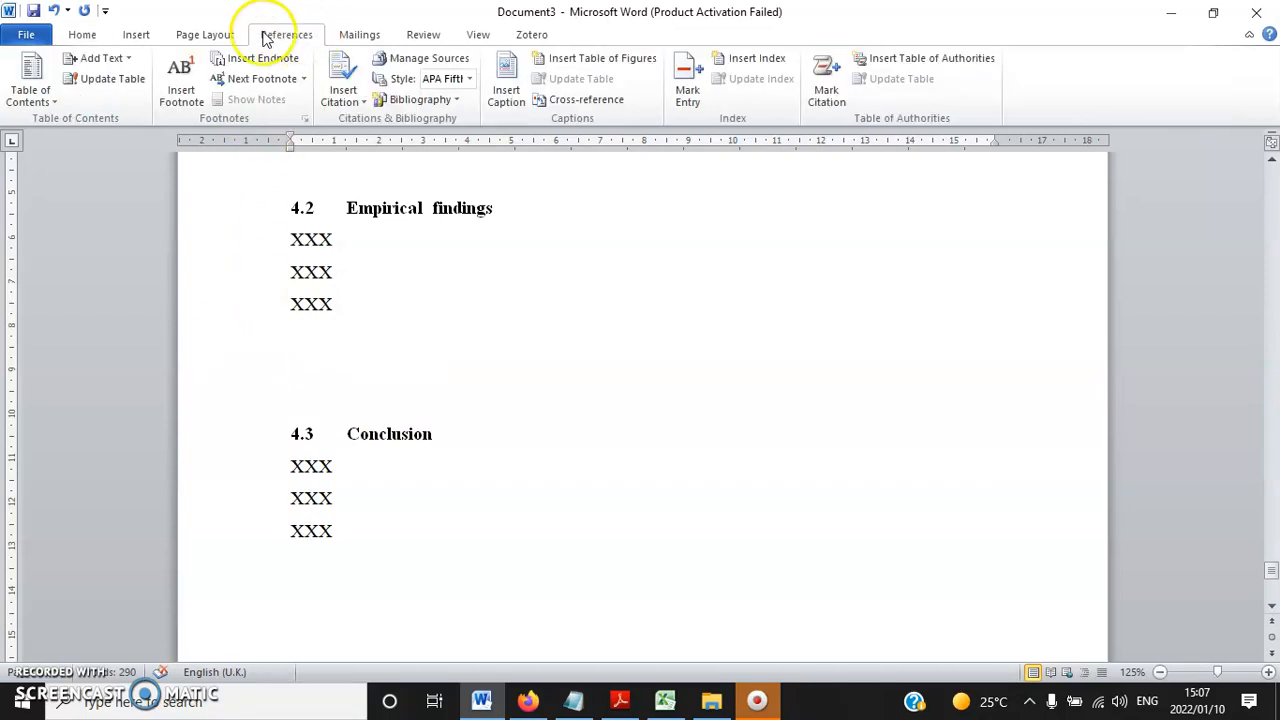
{"action": "left_click", "coordinate": [505, 92]}
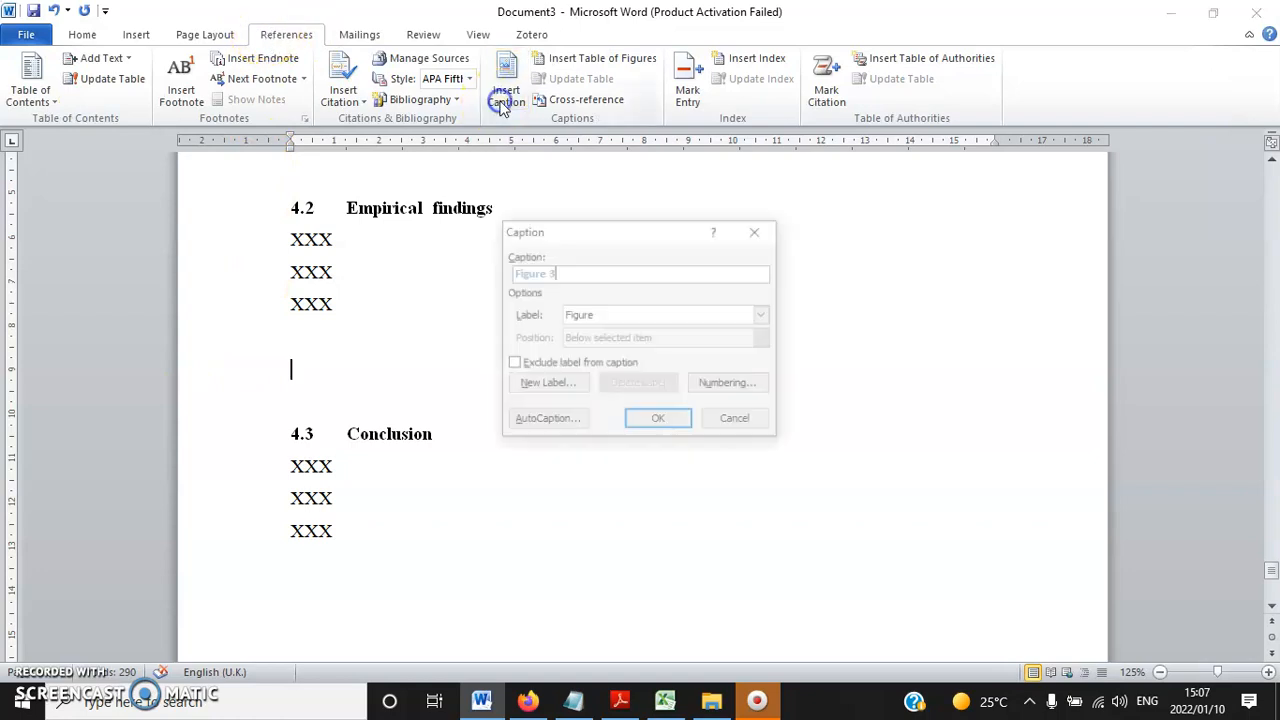
{"action": "left_click", "coordinate": [764, 316]}
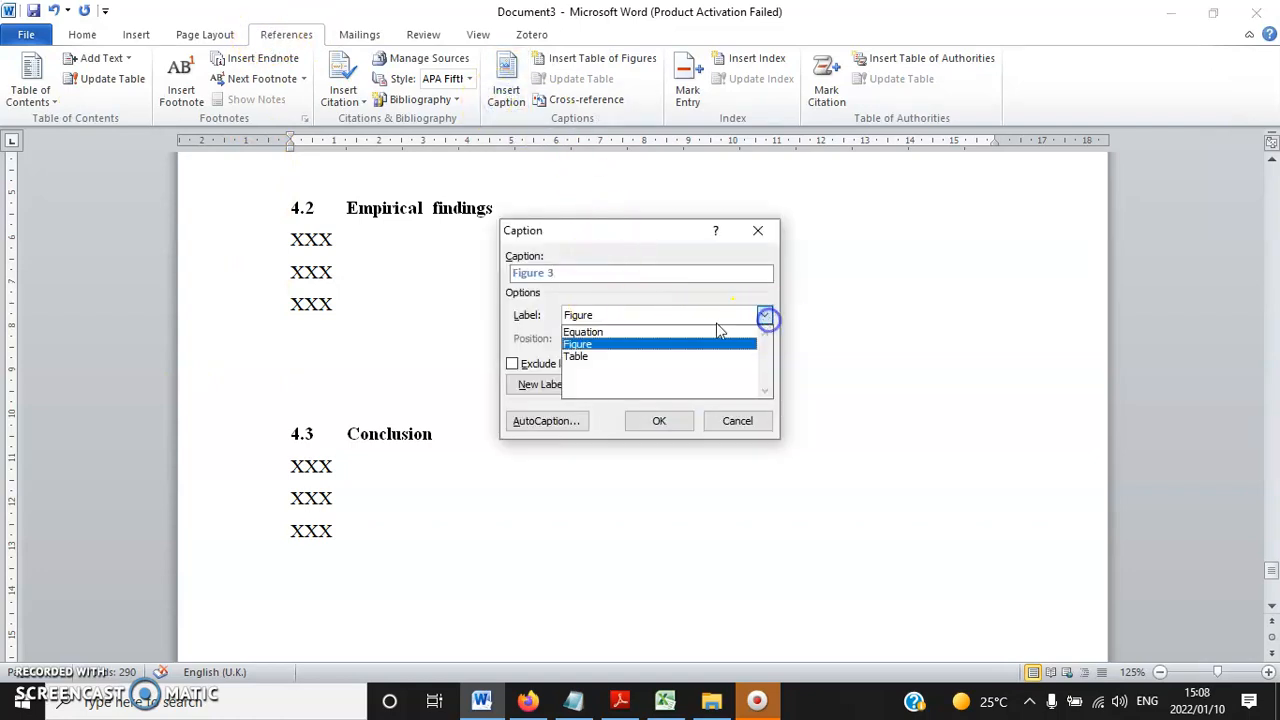
{"action": "left_click", "coordinate": [618, 356]}
{"action": "left_click", "coordinate": [656, 420]}
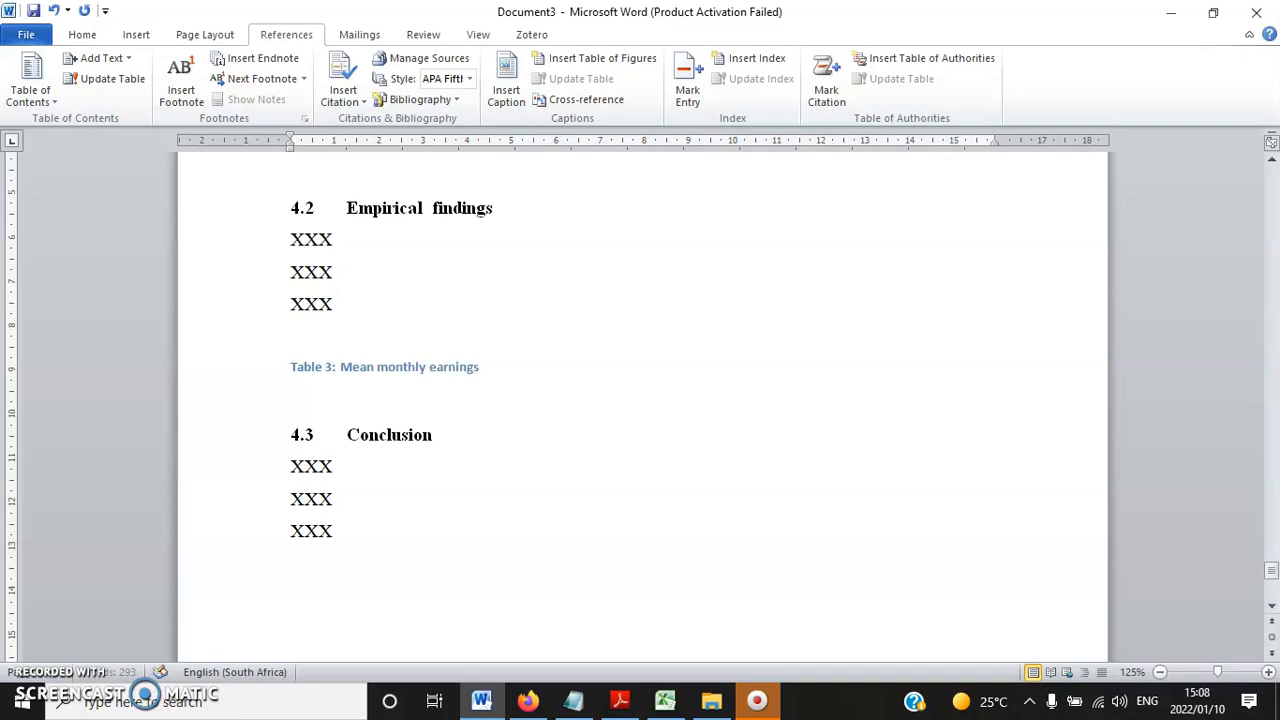
{"action": "key", "text": "Return"}
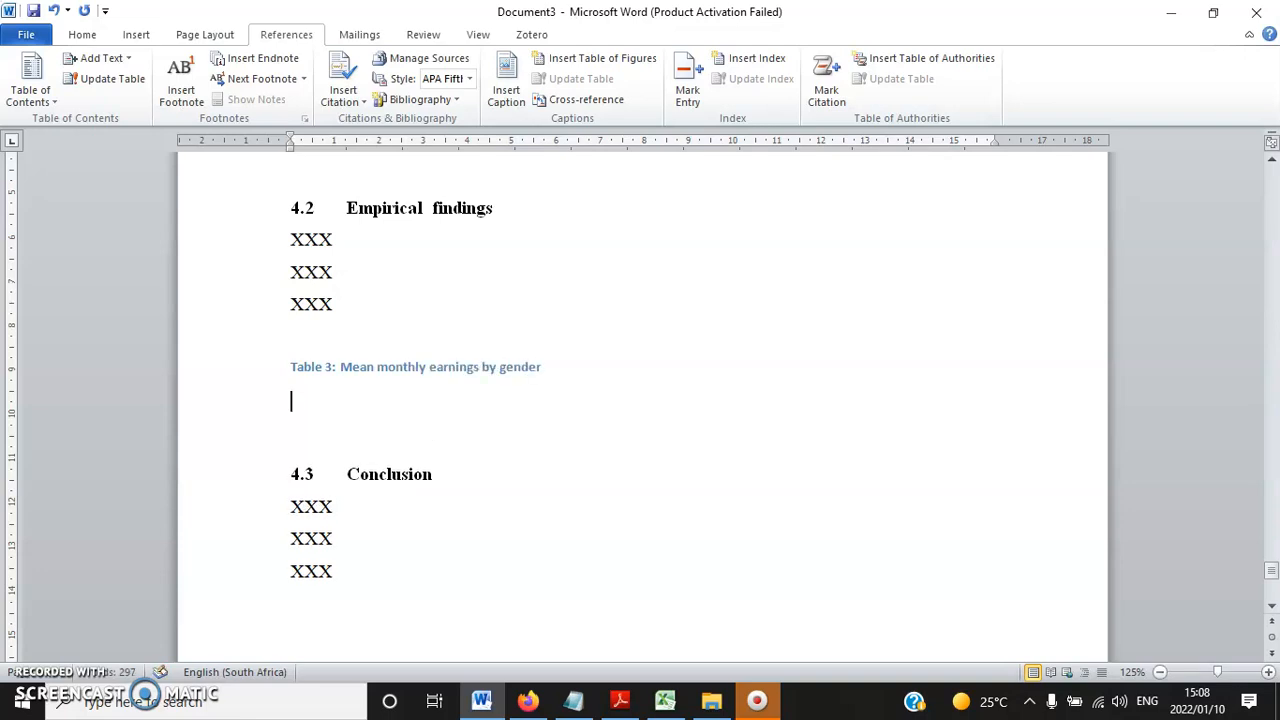
- Insert a table with two columns and three rows beneath the Table 3 caption
{"action": "left_click", "coordinate": [136, 34]}
{"action": "left_click", "coordinate": [148, 82]}
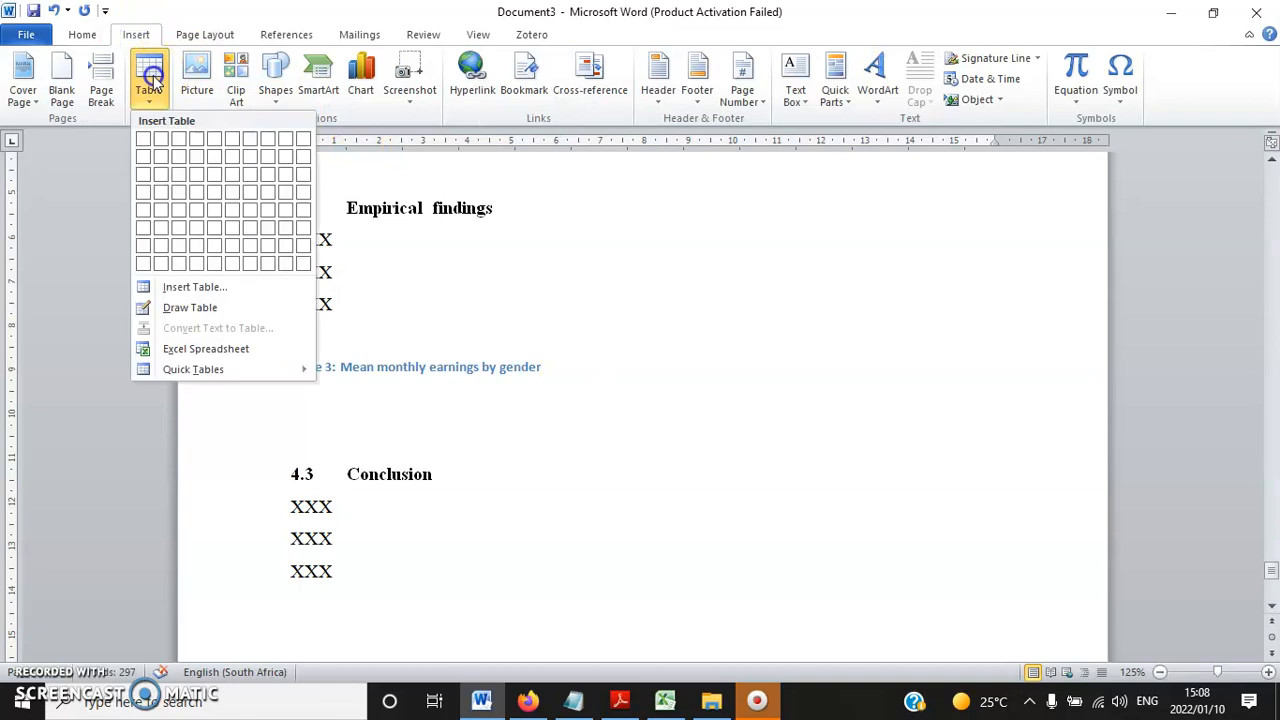
{"action": "left_click", "coordinate": [160, 177]}
- Format the Table 3 caption as justified, black, non-bold Times New Roman, size 12
{"action": "scroll", "coordinate": [854, 354], "scroll_direction": "up", "scroll_amount": 5}
{"action": "mouse_move", "coordinate": [1273, 561]}
{"action": "left_mouse_down"}
{"action": "mouse_move", "coordinate": [1274, 470]}
{"action": "mouse_move", "coordinate": [1273, 556]}
{"action": "left_mouse_up"}
{"action": "scroll", "coordinate": [583, 431], "scroll_direction": "down", "scroll_amount": 15}
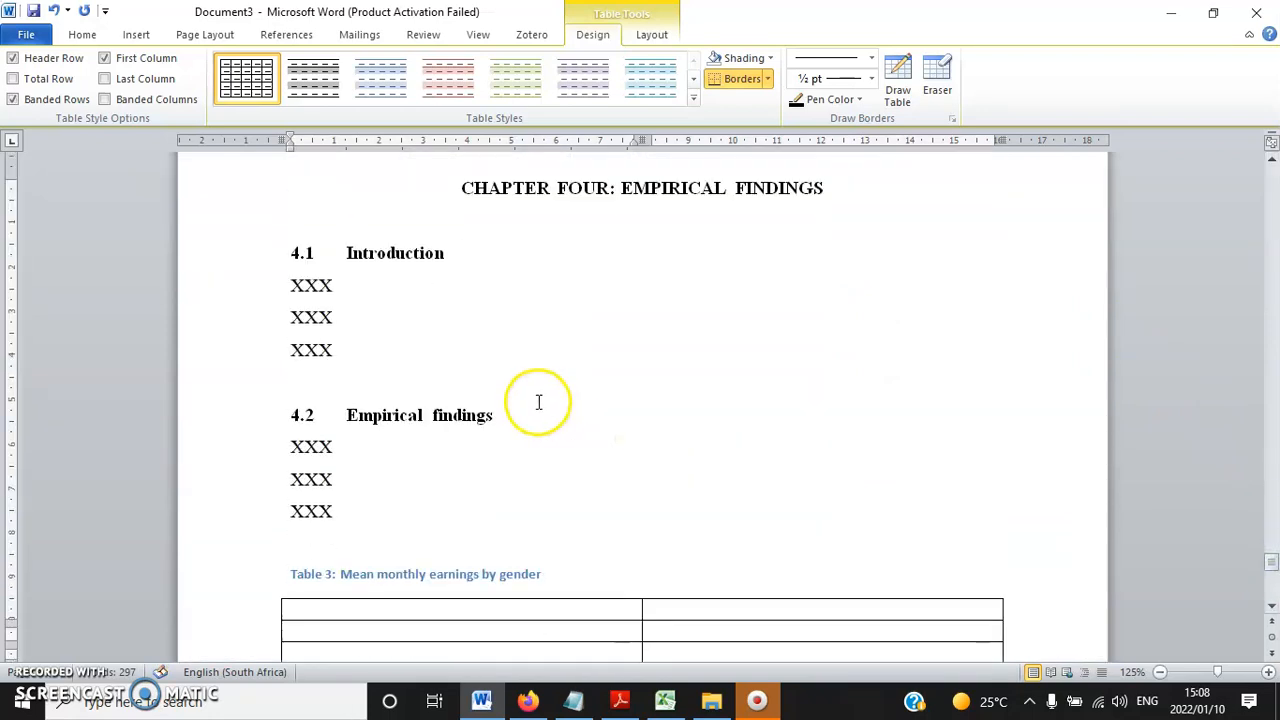
{"action": "left_click_drag", "start_coordinate": [554, 295], "coordinate": [277, 294]}
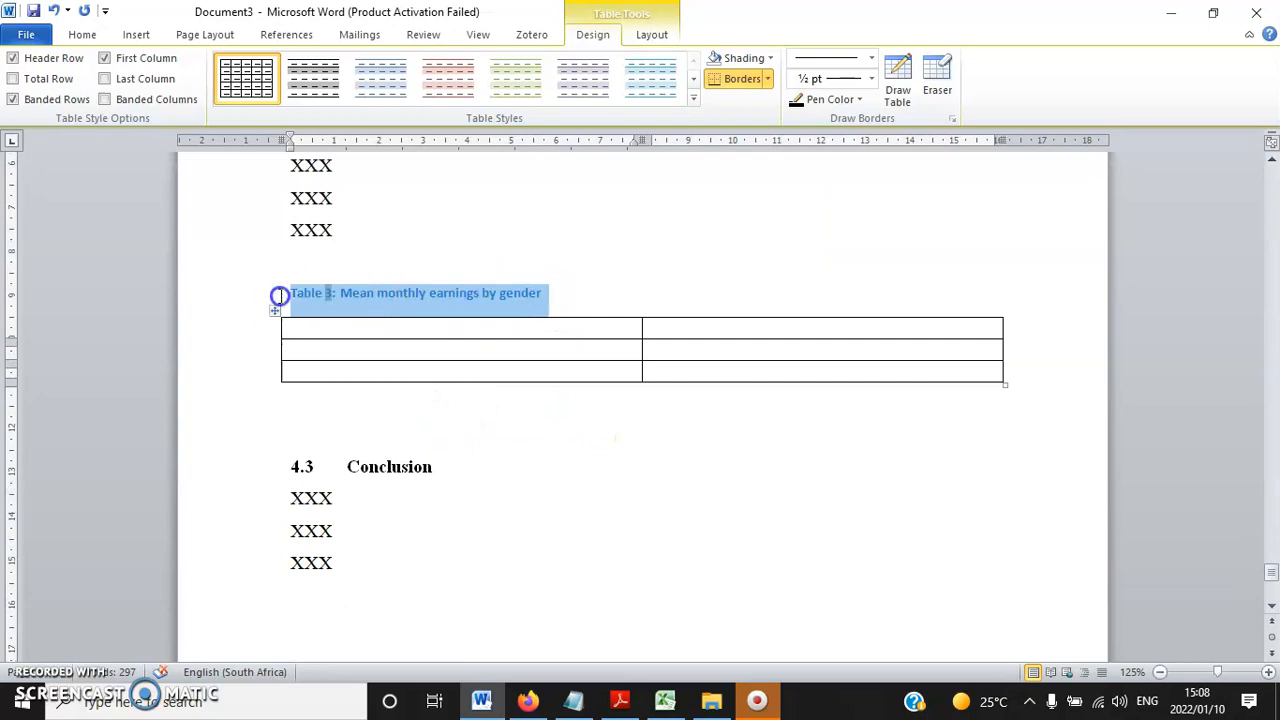
{"action": "left_click", "coordinate": [288, 66]}
{"action": "left_click", "coordinate": [288, 66]}
{"action": "left_click", "coordinate": [288, 66]}
{"action": "left_click", "coordinate": [233, 66]}
{"action": "left_click", "coordinate": [190, 172]}
{"action": "left_click", "coordinate": [475, 92]}
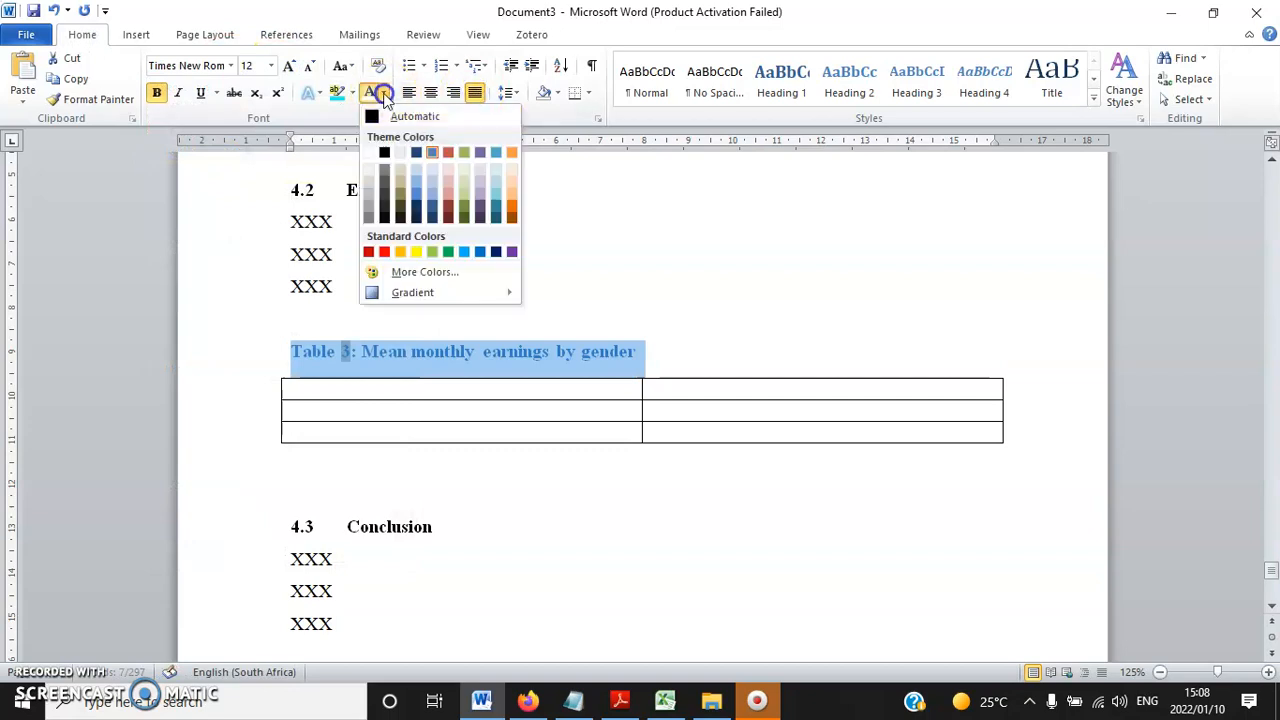
{"action": "left_click", "coordinate": [383, 154]}
{"action": "left_click", "coordinate": [156, 95]}
- Adjust the paragraph spacing and line spacing of the Table 3 caption
{"action": "right_click", "coordinate": [426, 351]}
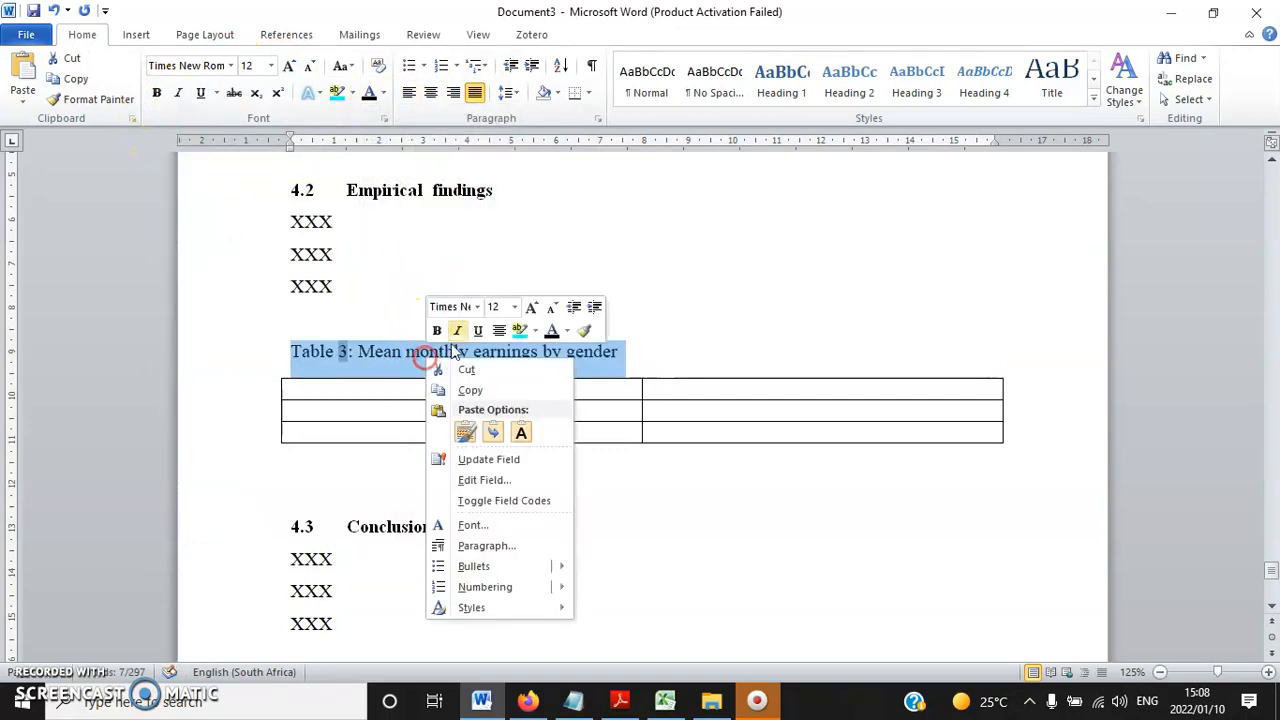
{"action": "left_click", "coordinate": [478, 546]}
{"action": "left_click", "coordinate": [595, 381]}
{"action": "left_click", "coordinate": [694, 378]}
{"action": "left_click", "coordinate": [687, 410]}
{"action": "left_click", "coordinate": [698, 560]}
- Fill the table with row labels Male and Female, column header "Mean (Rand)", and values 3 500 and 4 000
{"action": "left_click", "coordinate": [418, 406]}
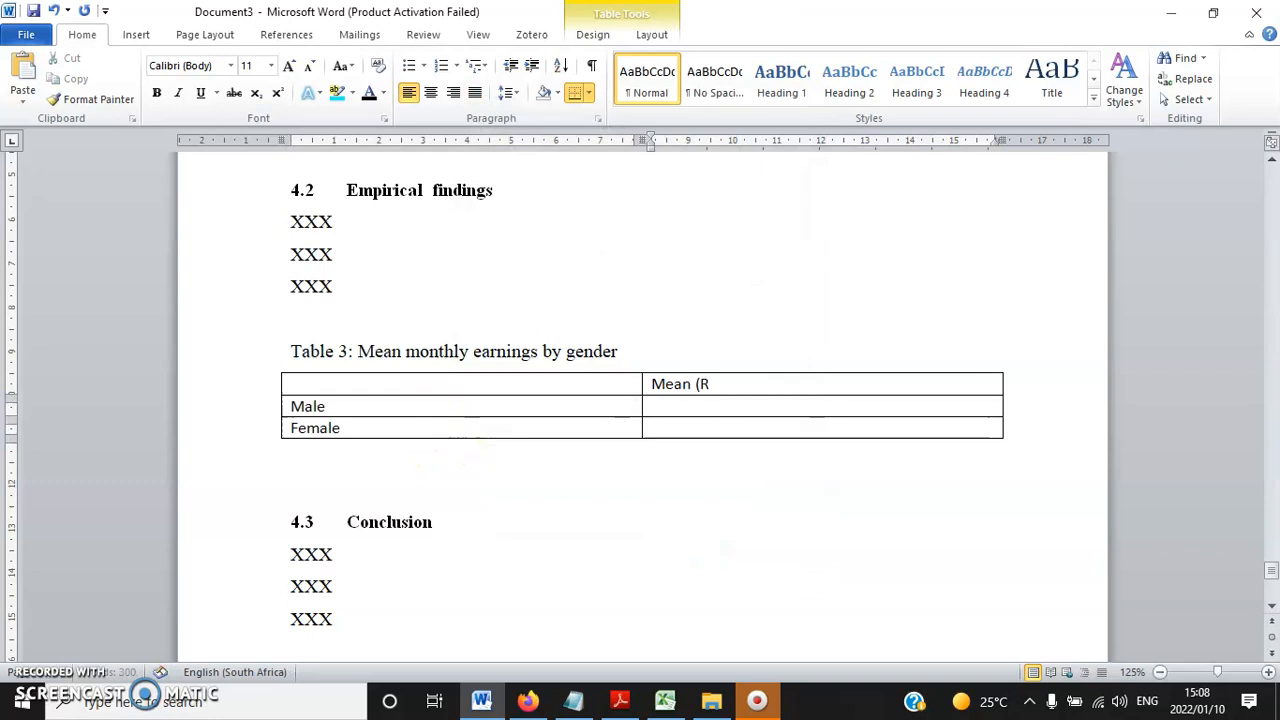
{"action": "key", "text": "Tab"}
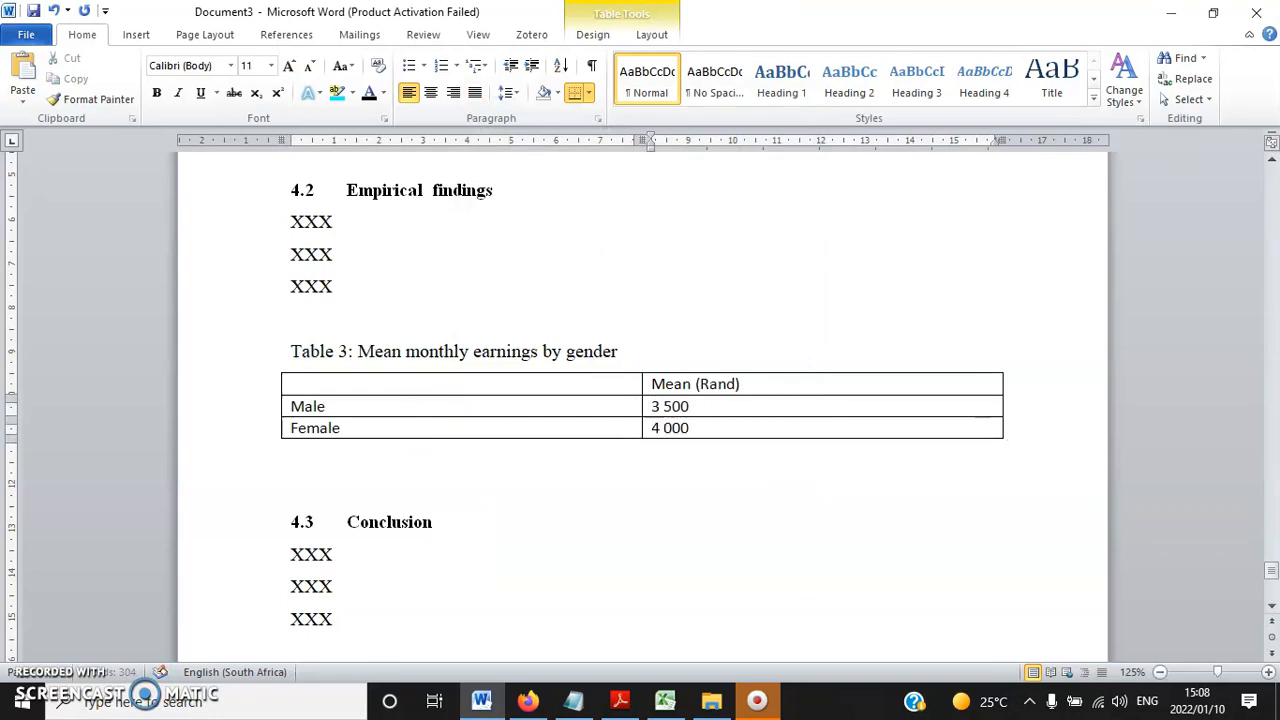
- Set the whole table in Times New Roman, size 12, and fit both columns to their contents
{"action": "left_click_drag", "start_coordinate": [725, 425], "coordinate": [585, 384]}
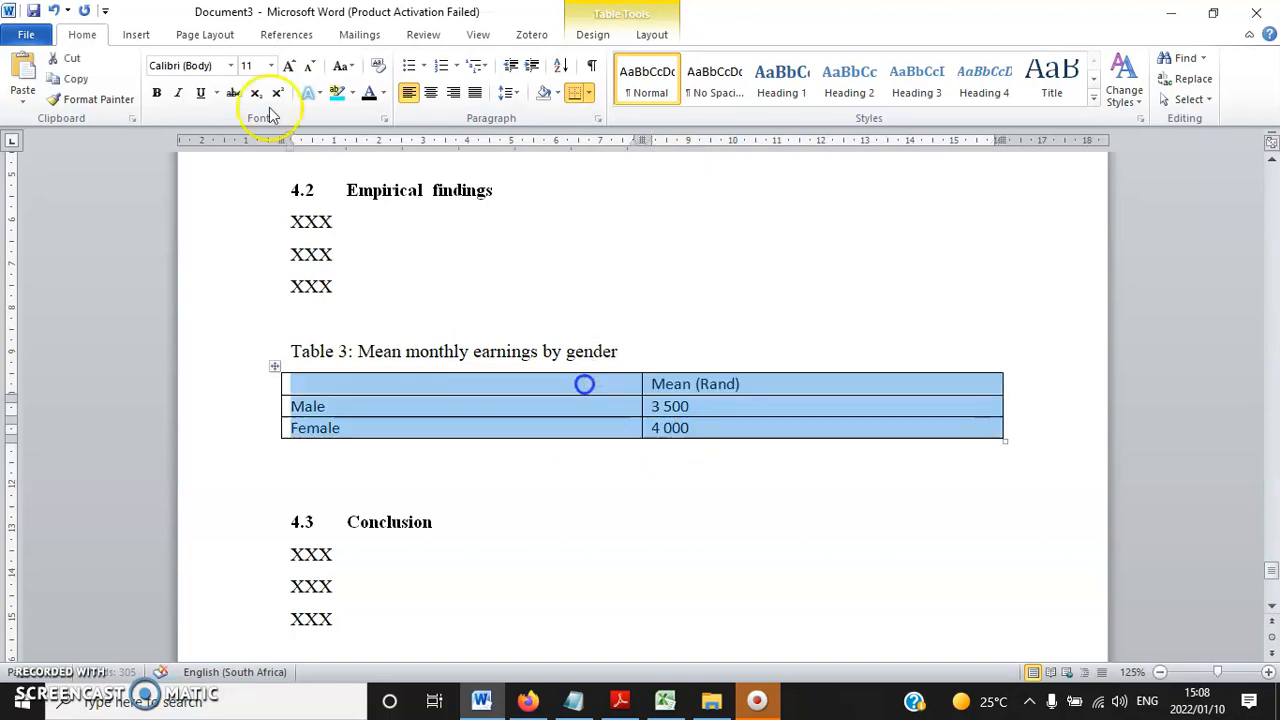
{"action": "left_click", "coordinate": [287, 66]}
{"action": "left_click", "coordinate": [230, 65]}
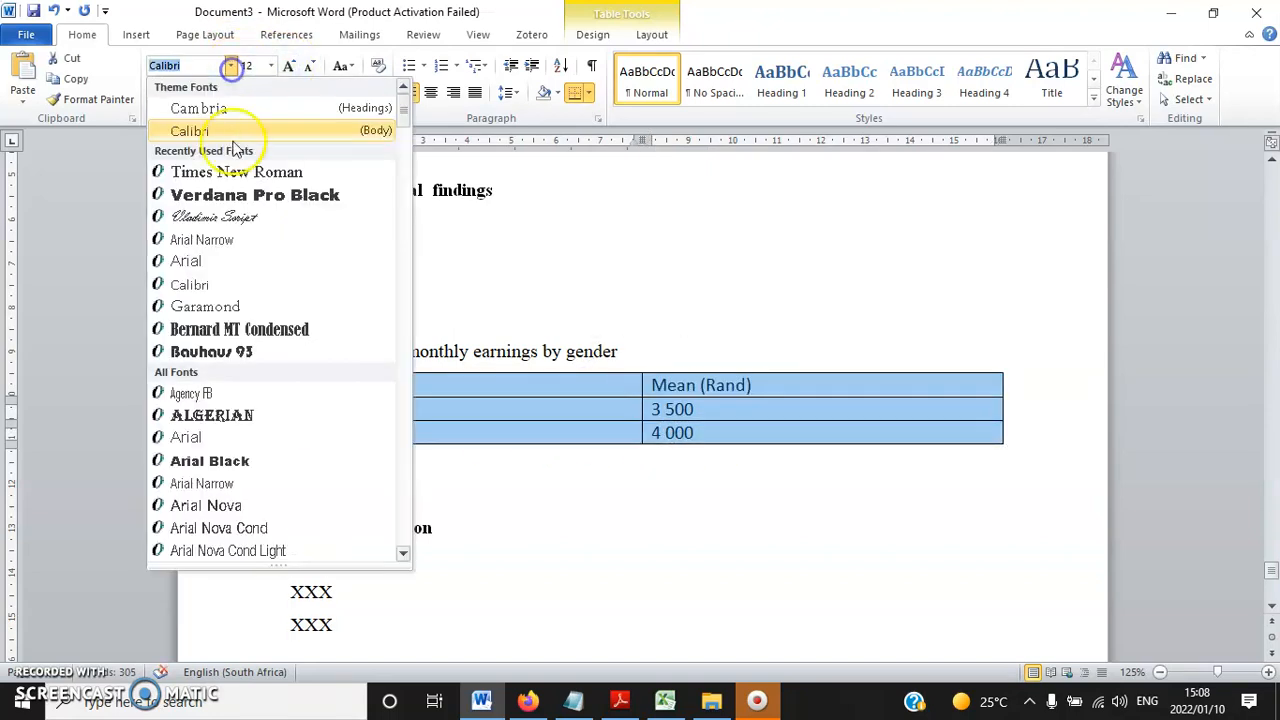
{"action": "left_click", "coordinate": [228, 172]}
{"action": "left_click", "coordinate": [566, 400]}
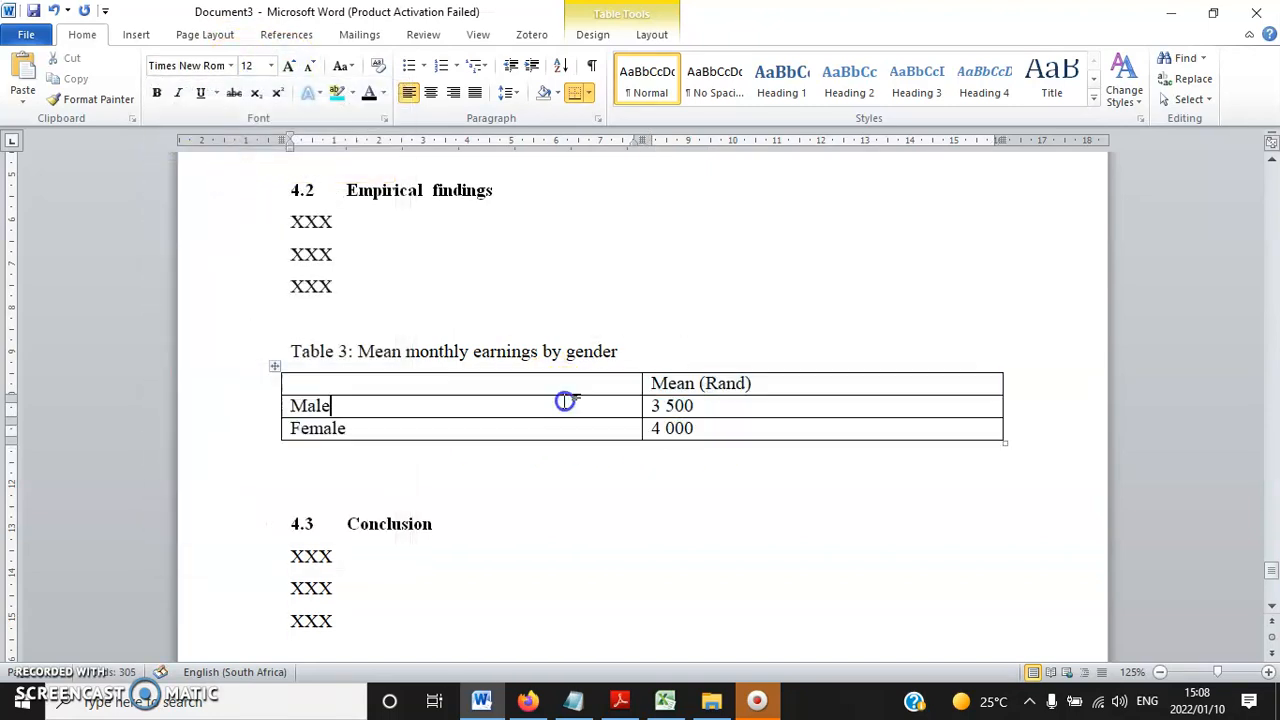
{"action": "double_click", "coordinate": [643, 403]}
{"action": "double_click", "coordinate": [722, 405]}
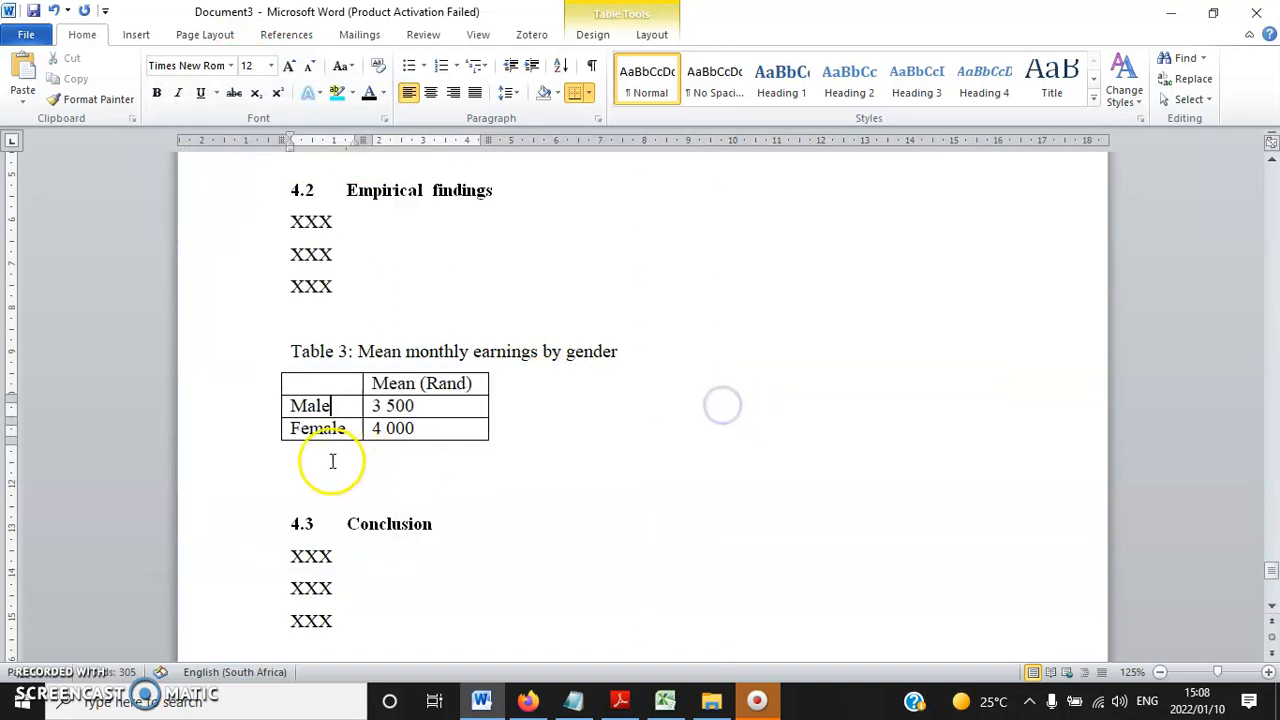
- Insert a Figure-label caption below the table reading "Line chart of real GDP annual growth rate, 1990-2019", with an xxx placeholder beneath it
{"action": "left_click", "coordinate": [330, 457]}
{"action": "key", "text": "Return"}
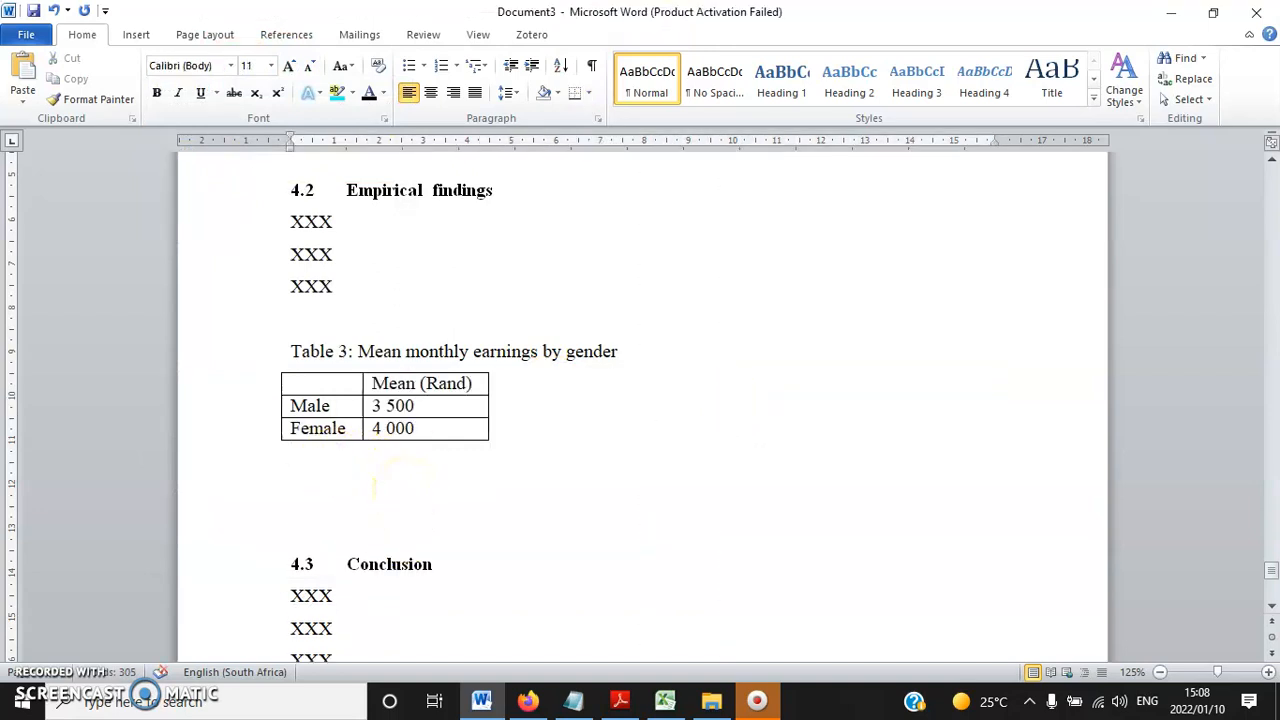
{"action": "left_click", "coordinate": [287, 35]}
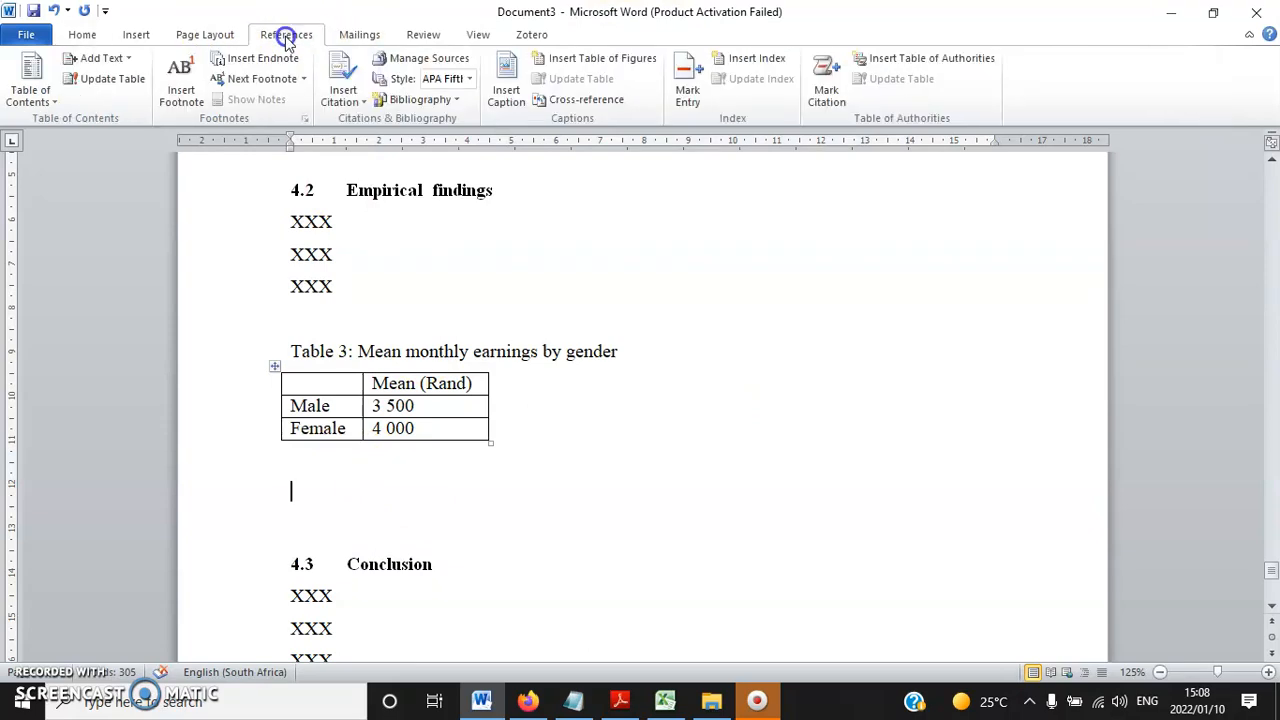
{"action": "left_click", "coordinate": [504, 92]}
{"action": "left_click", "coordinate": [660, 323]}
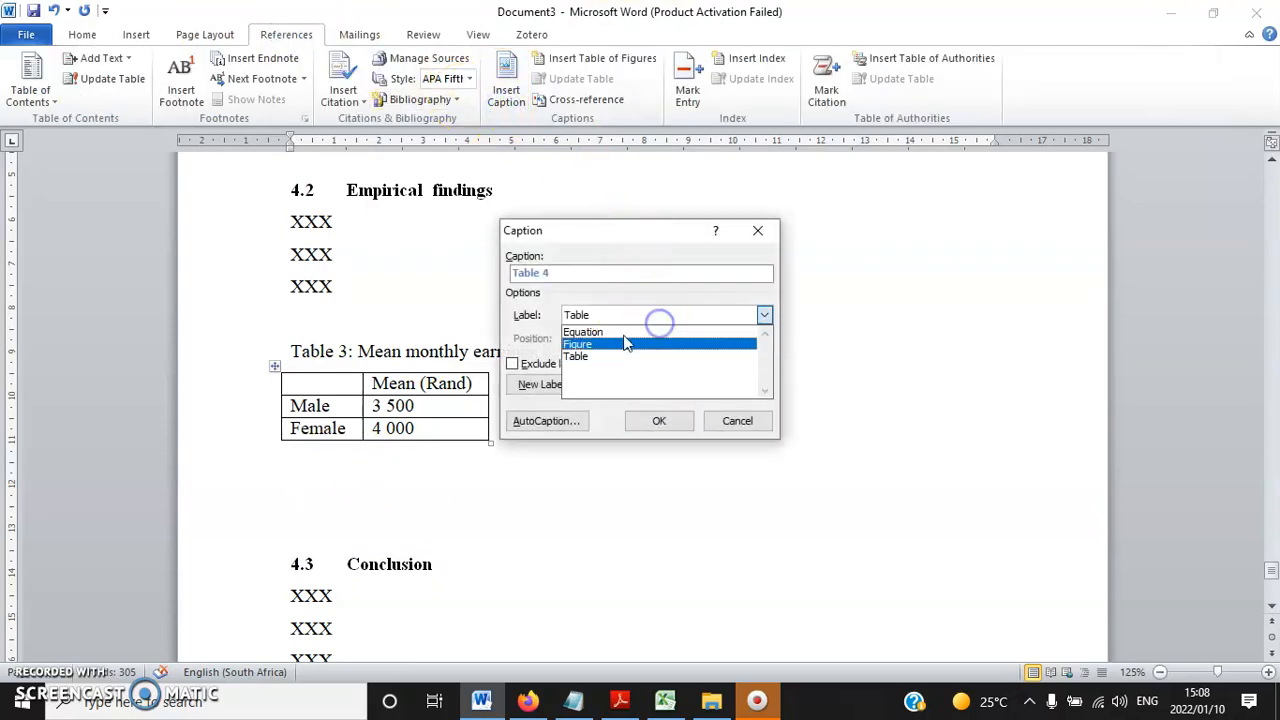
{"action": "left_click", "coordinate": [625, 343]}
{"action": "left_click", "coordinate": [657, 420]}
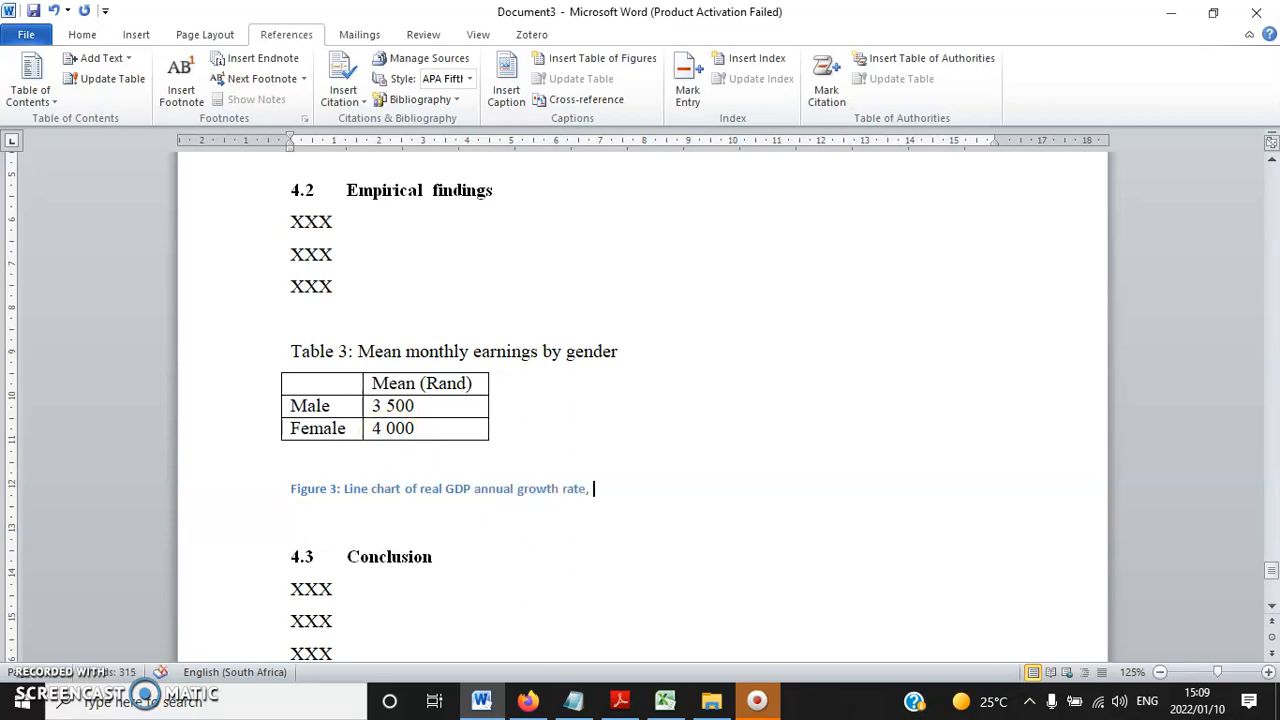
{"action": "type", "text": "990-201"}
{"action": "key", "text": "Return"}
{"action": "type", "text": "xxxx"}
{"action": "key", "text": "BackSpace"}
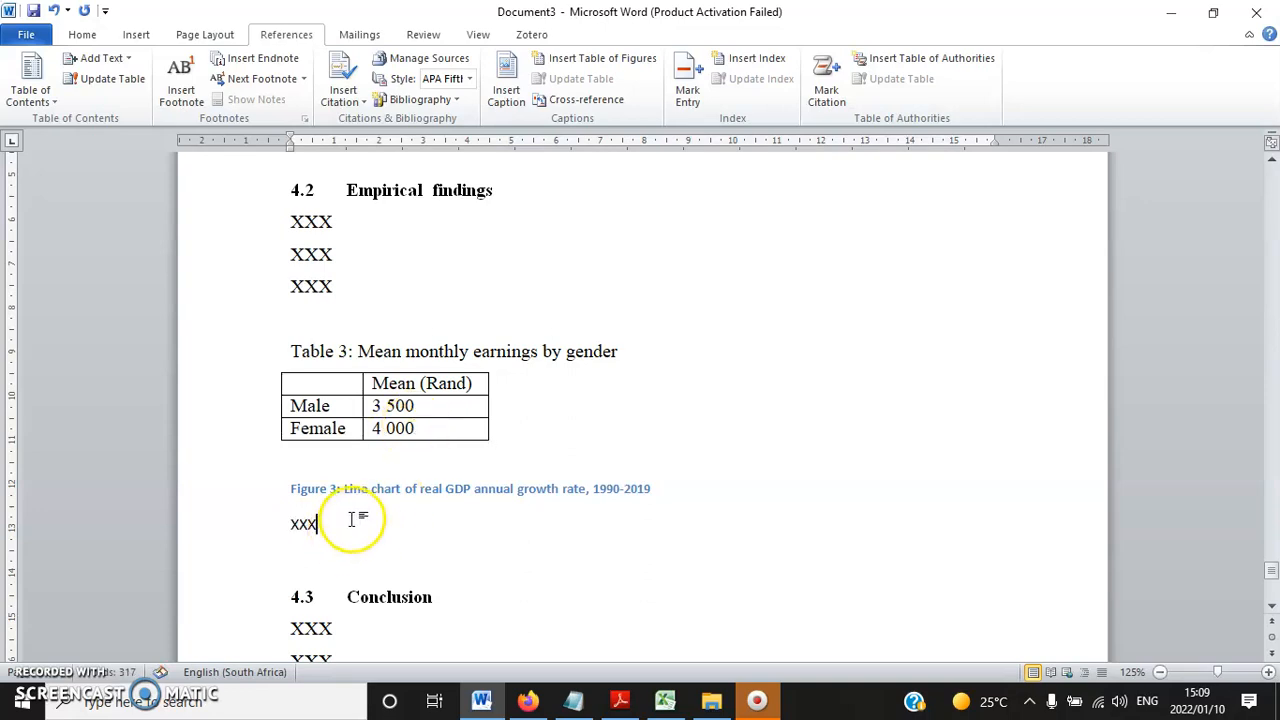
- Copy the Table 3 caption's formatting onto the Figure 3 caption
{"action": "left_click_drag", "start_coordinate": [403, 351], "coordinate": [277, 357]}
{"action": "left_click", "coordinate": [81, 35]}
{"action": "left_click", "coordinate": [92, 99]}
{"action": "left_click_drag", "start_coordinate": [655, 489], "coordinate": [275, 488]}
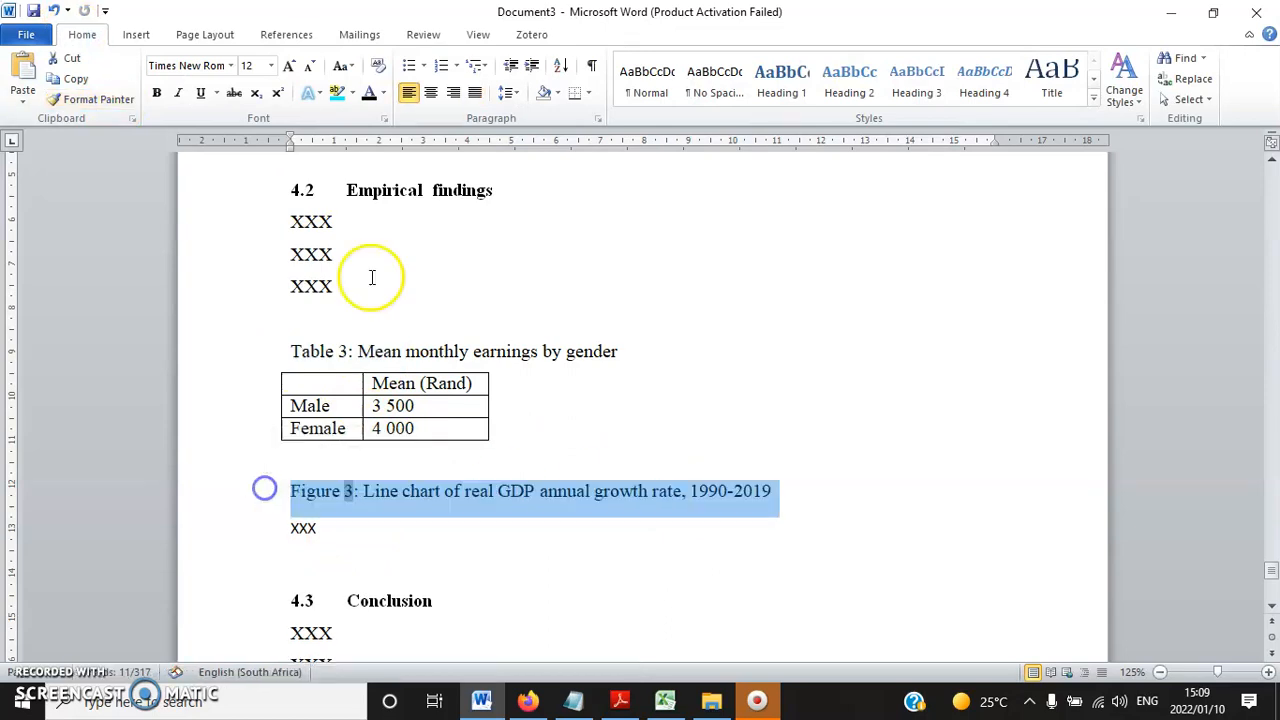
{"action": "left_click", "coordinate": [435, 465]}
- Copy the formatting of the XXX body text under 4.3 Conclusion onto the xxx placeholder below the Figure 3 caption
{"action": "scroll", "coordinate": [480, 460], "scroll_direction": "down", "scroll_amount": 2}
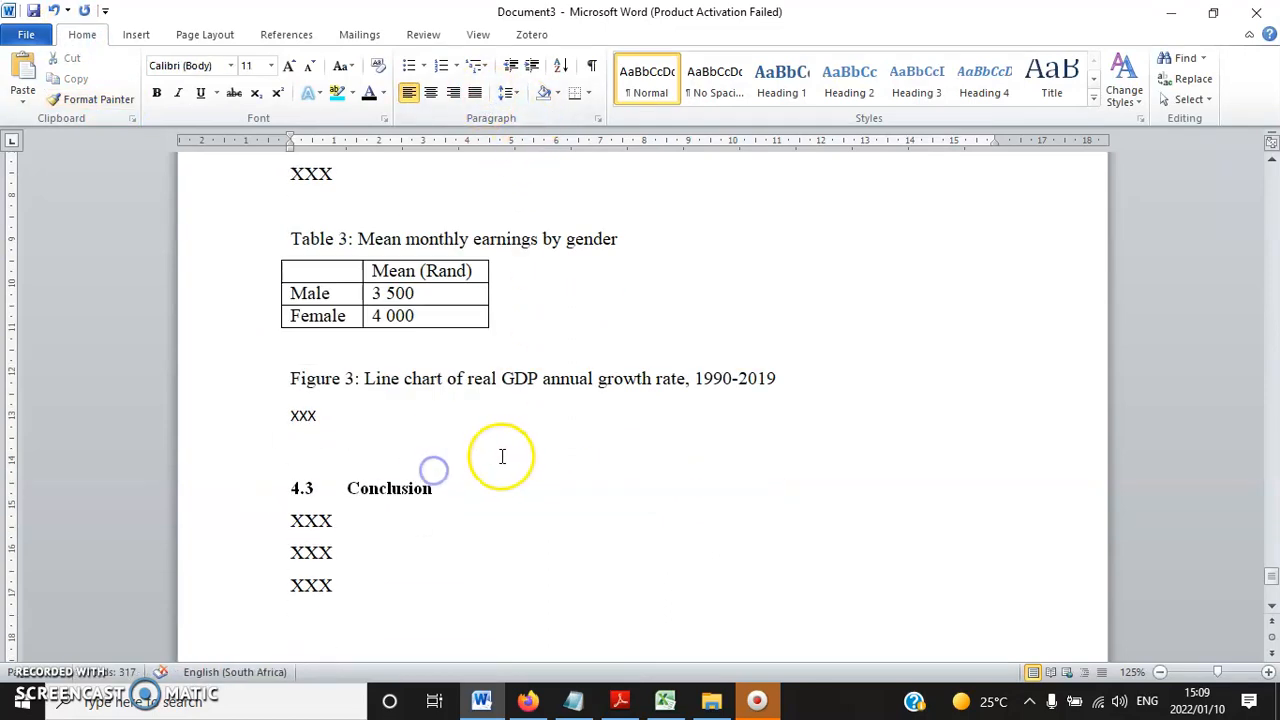
{"action": "left_click", "coordinate": [251, 409]}
{"action": "left_click", "coordinate": [366, 526]}
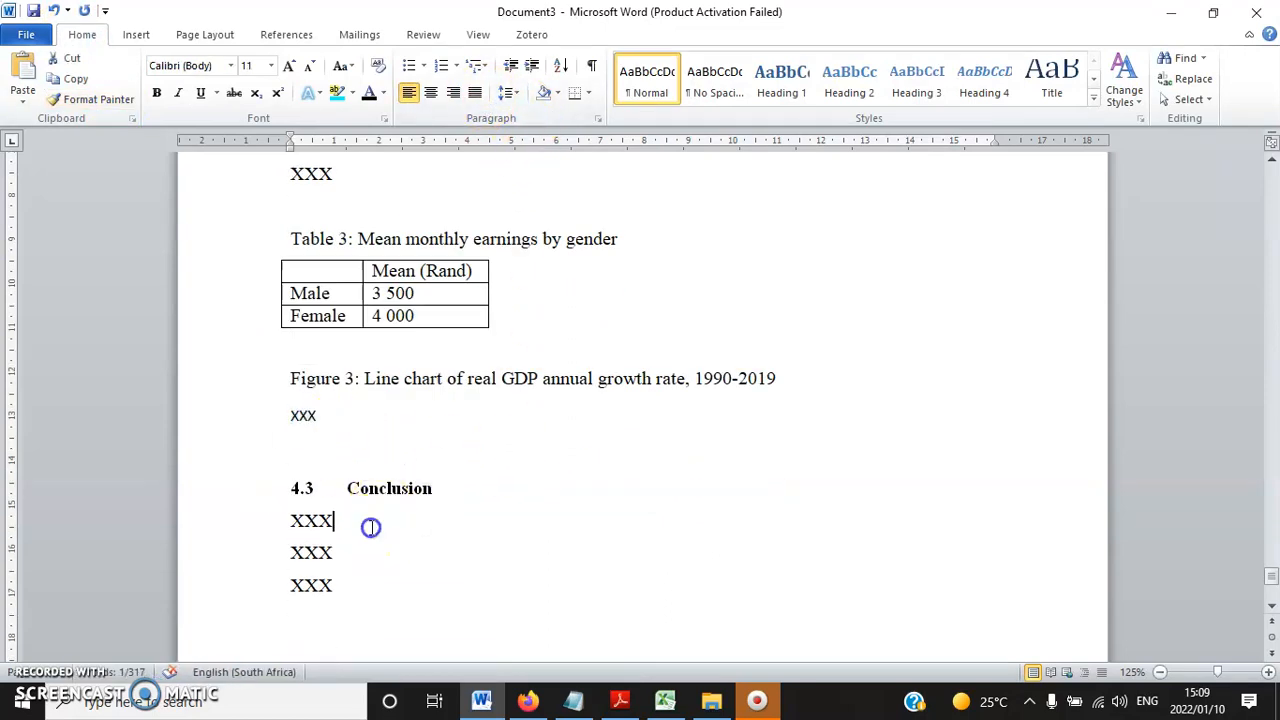
{"action": "left_click", "coordinate": [246, 517]}
{"action": "left_click", "coordinate": [92, 99]}
{"action": "left_click_drag", "start_coordinate": [322, 414], "coordinate": [236, 413]}
{"action": "left_click", "coordinate": [330, 458]}
- Set 0 pt spacing after and 1,5 line spacing for everything from the Figure 3 caption through the 4.3 Conclusion text
{"action": "left_click_drag", "start_coordinate": [343, 578], "coordinate": [280, 346]}
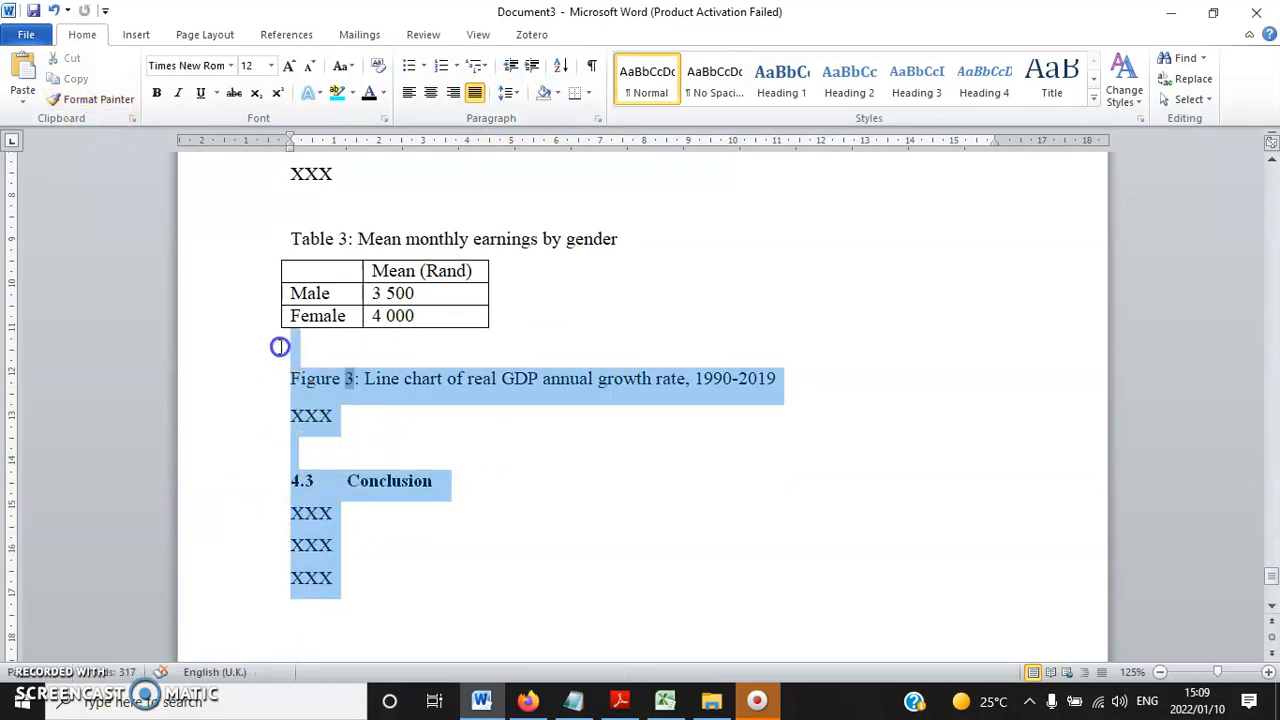
{"action": "right_click", "coordinate": [329, 380]}
{"action": "left_click", "coordinate": [390, 565]}
{"action": "left_click", "coordinate": [594, 382]}
{"action": "left_click", "coordinate": [672, 380]}
{"action": "left_click", "coordinate": [671, 408]}
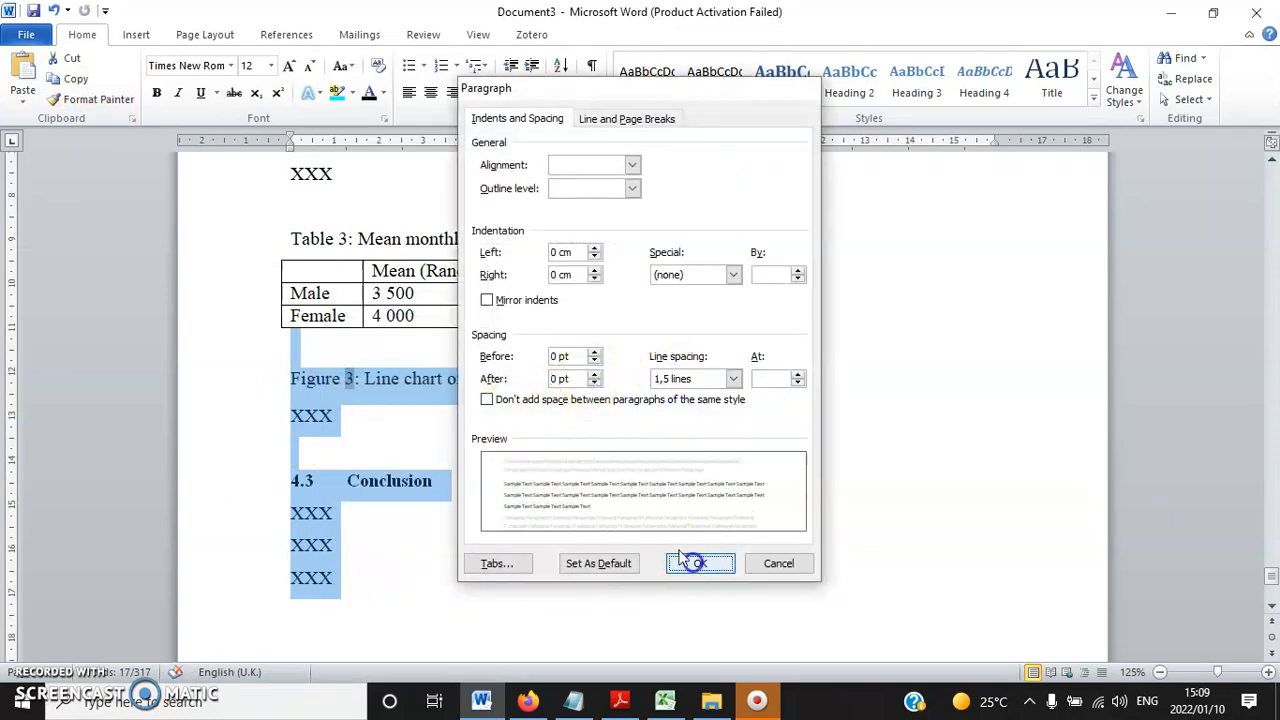
{"action": "left_click", "coordinate": [700, 563]}
{"action": "left_click", "coordinate": [400, 437]}
- Update the entire table of contents, including its entries as well as the page numbers
{"action": "left_click_drag", "start_coordinate": [1272, 572], "coordinate": [1271, 190]}
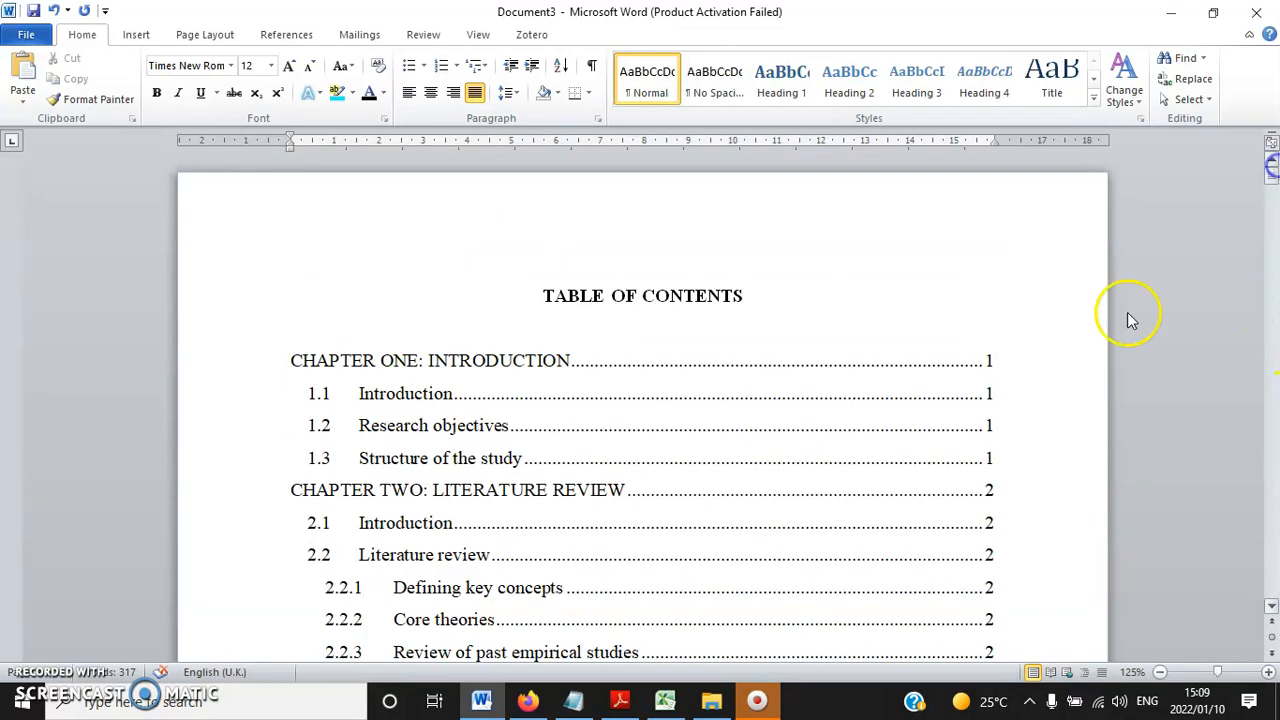
{"action": "scroll", "coordinate": [1143, 363], "scroll_direction": "down", "scroll_amount": 3}
{"action": "scroll", "coordinate": [1097, 370], "scroll_direction": "up", "scroll_amount": 3}
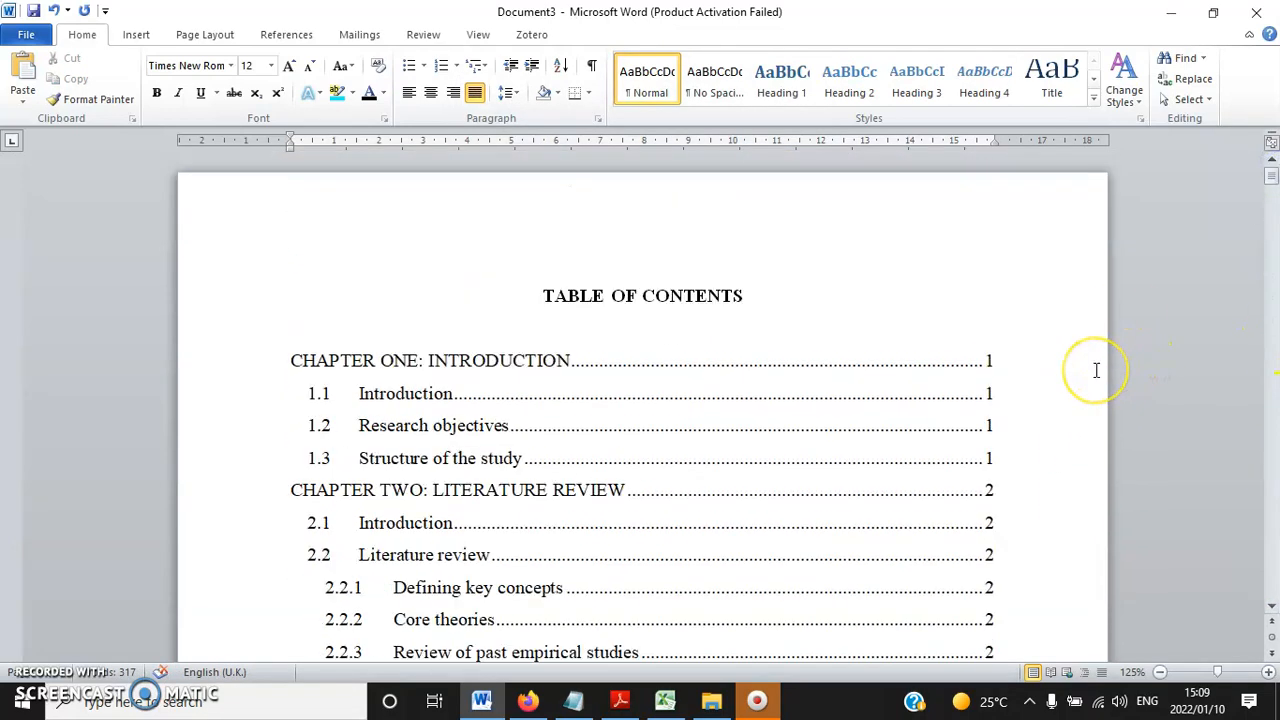
{"action": "scroll", "coordinate": [1094, 369], "scroll_direction": "down", "scroll_amount": 1}
{"action": "left_click", "coordinate": [507, 312]}
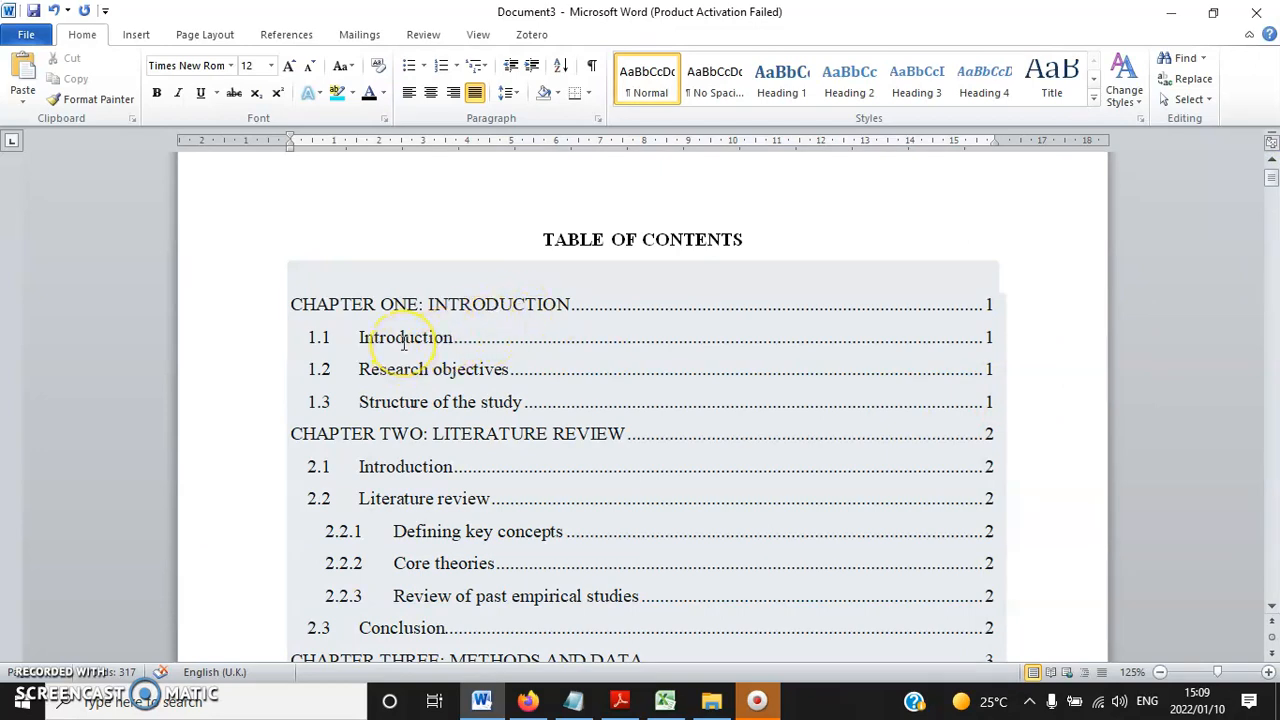
{"action": "right_click", "coordinate": [490, 393]}
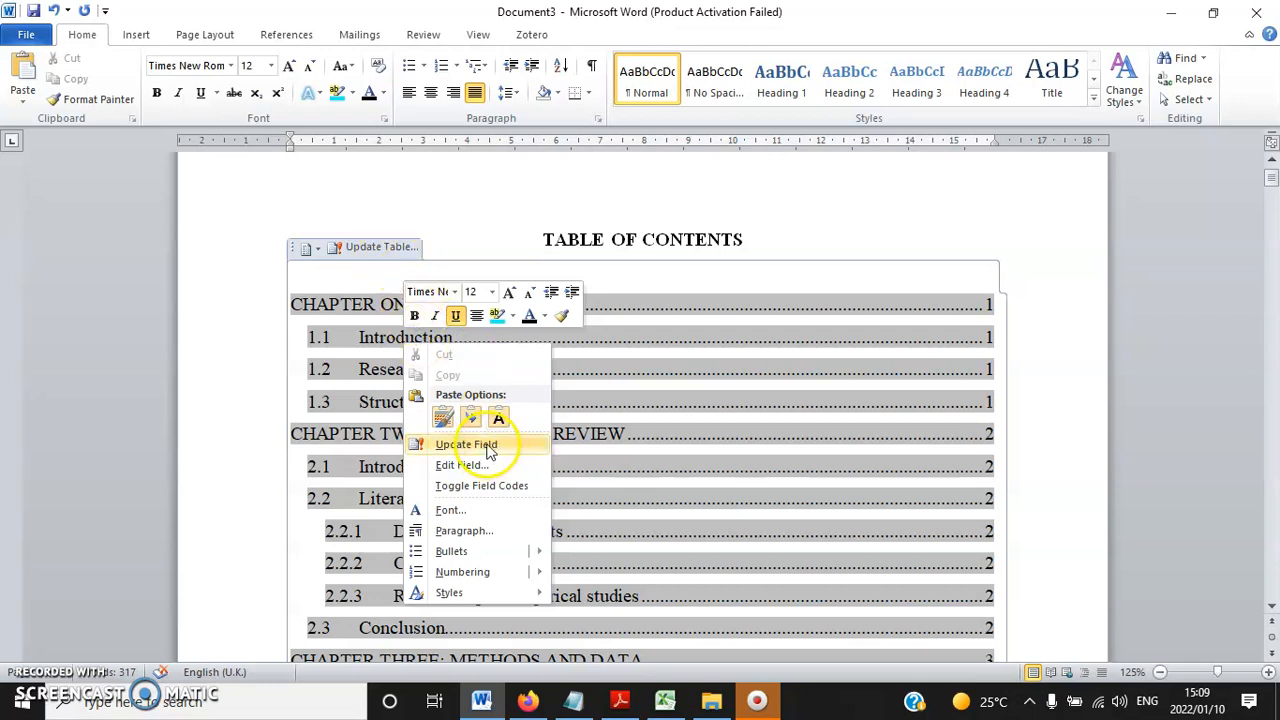
{"action": "left_click", "coordinate": [489, 446]}
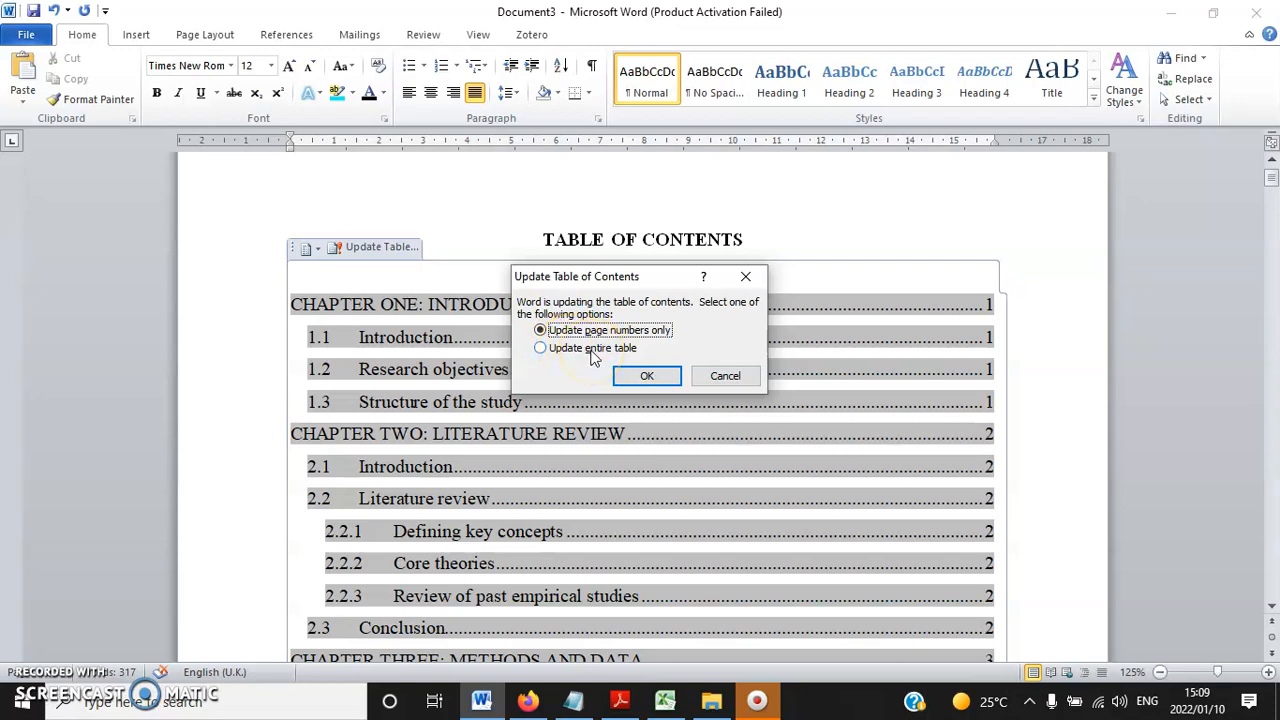
{"action": "left_click", "coordinate": [647, 380]}
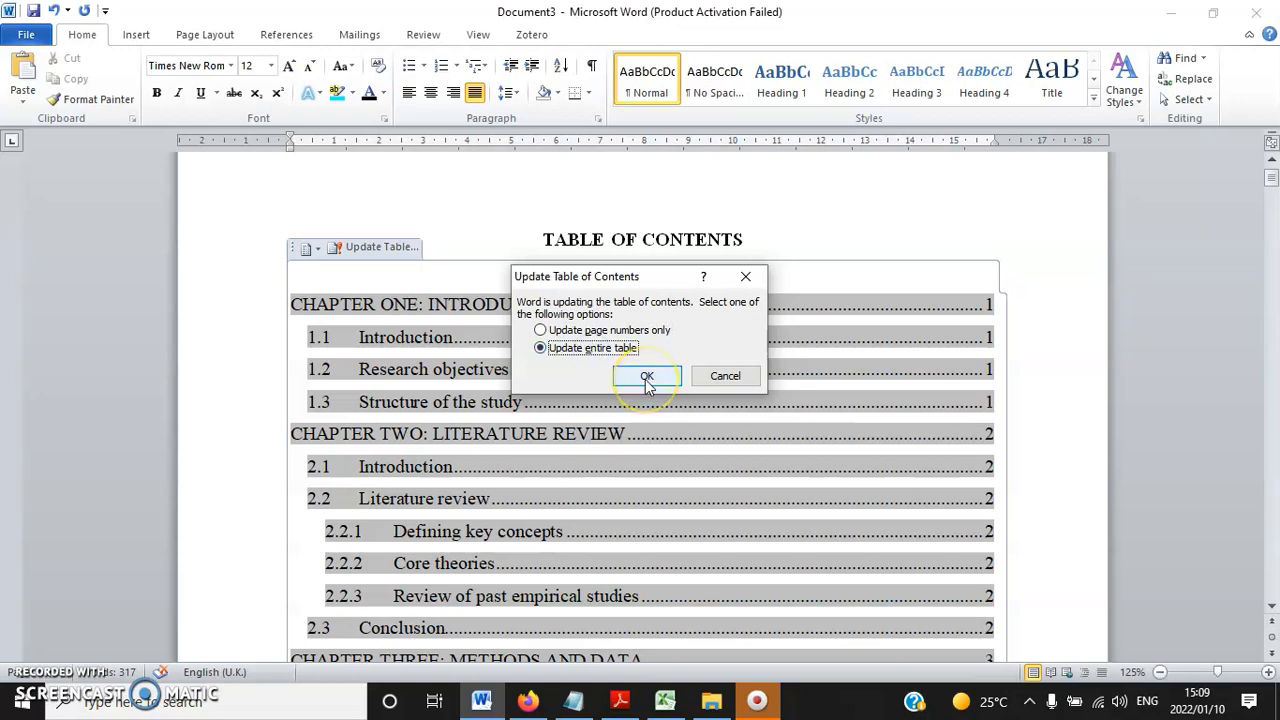
- Set the table of contents, including its title, in Times New Roman, size 12
{"action": "scroll", "coordinate": [810, 470], "scroll_direction": "down", "scroll_amount": 4}
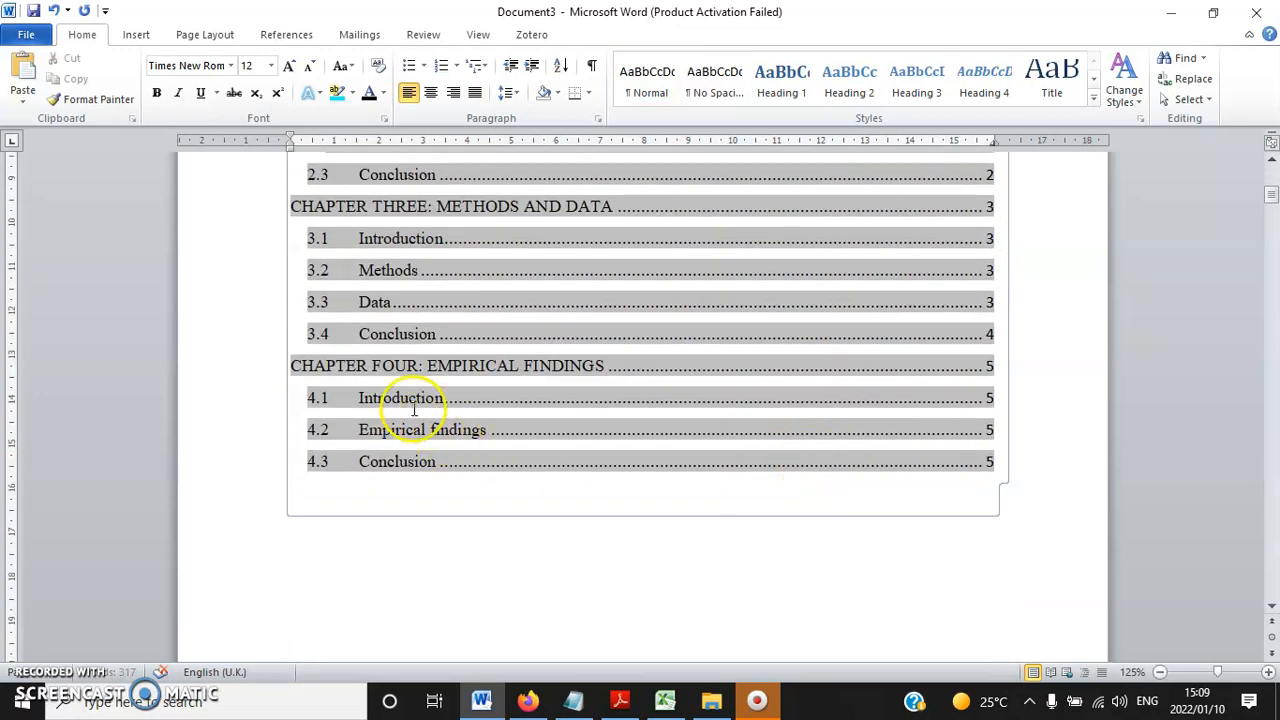
{"action": "left_click_drag", "start_coordinate": [400, 390], "coordinate": [869, 466]}
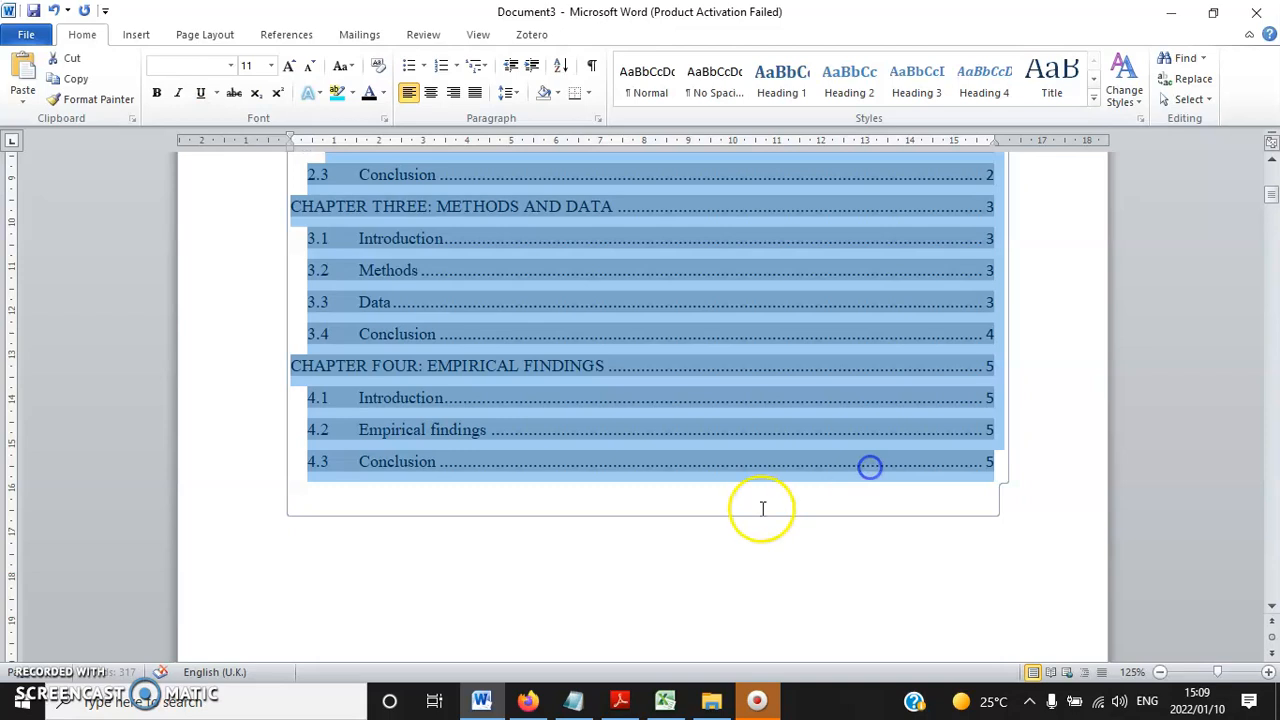
{"action": "left_click", "coordinate": [762, 508]}
{"action": "left_click", "coordinate": [1005, 460]}
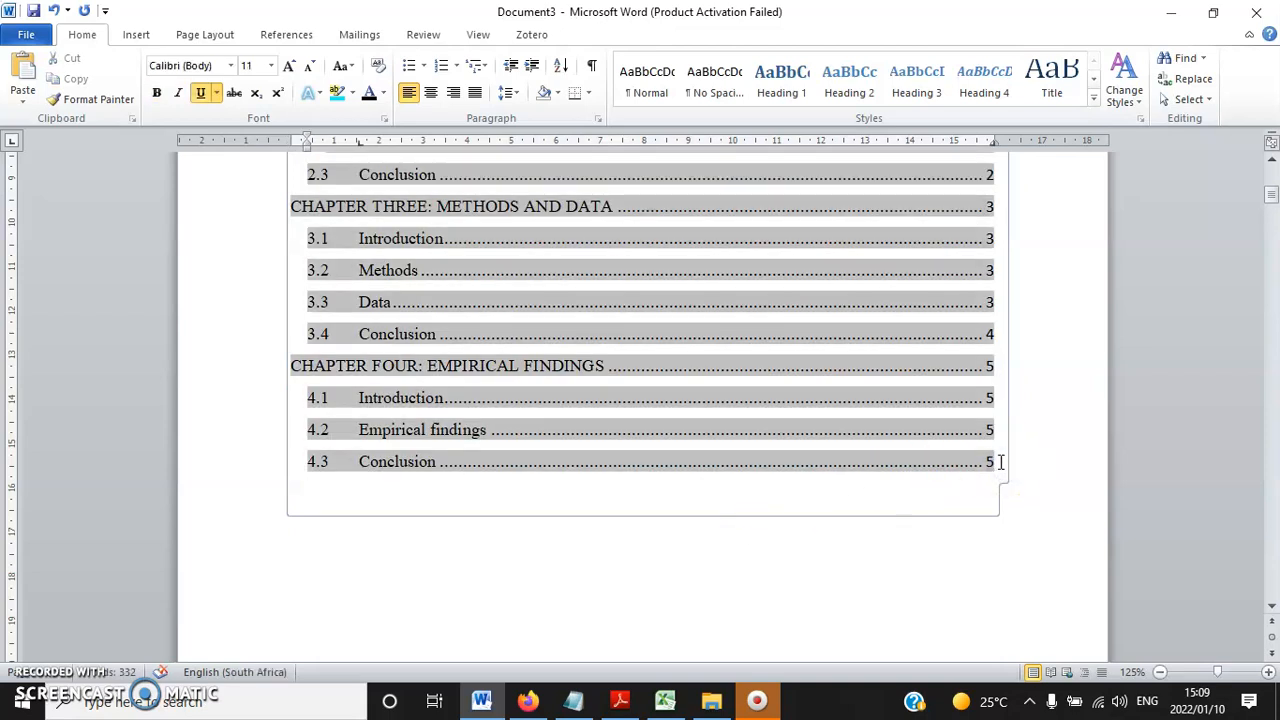
{"action": "left_click_drag", "start_coordinate": [1000, 466], "coordinate": [298, 316]}
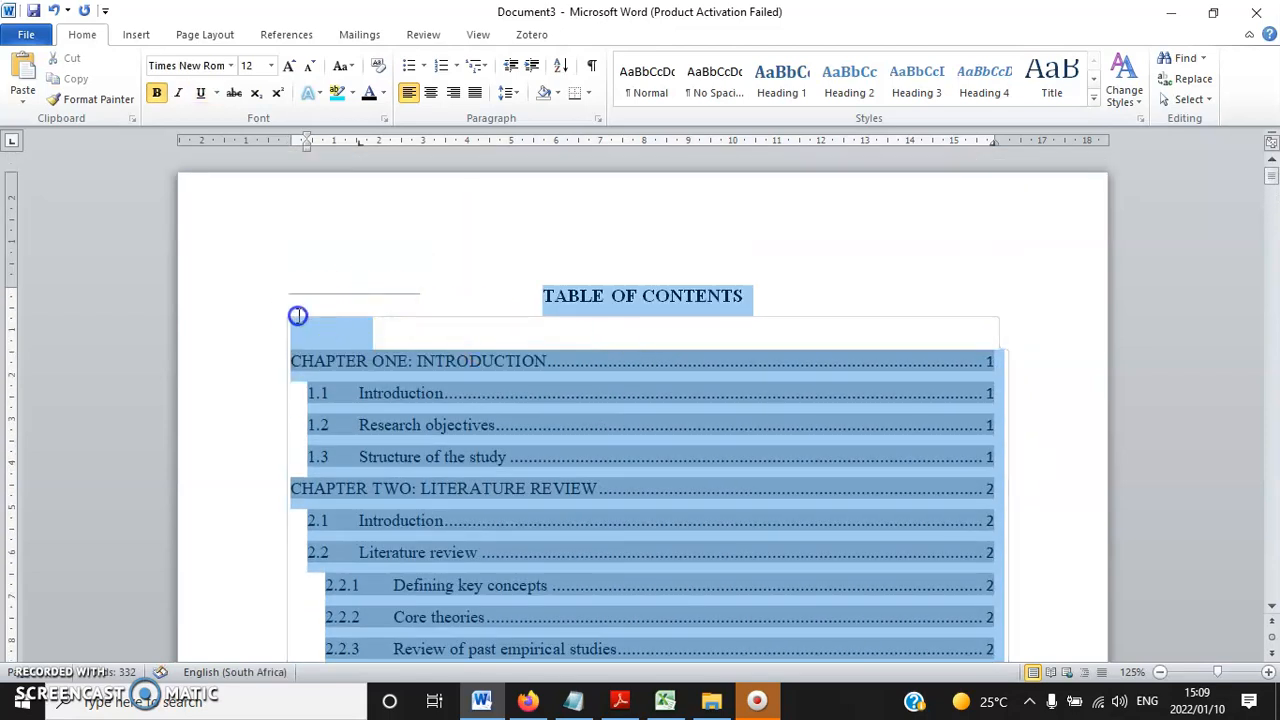
{"action": "left_click", "coordinate": [230, 65]}
{"action": "left_click", "coordinate": [226, 176]}
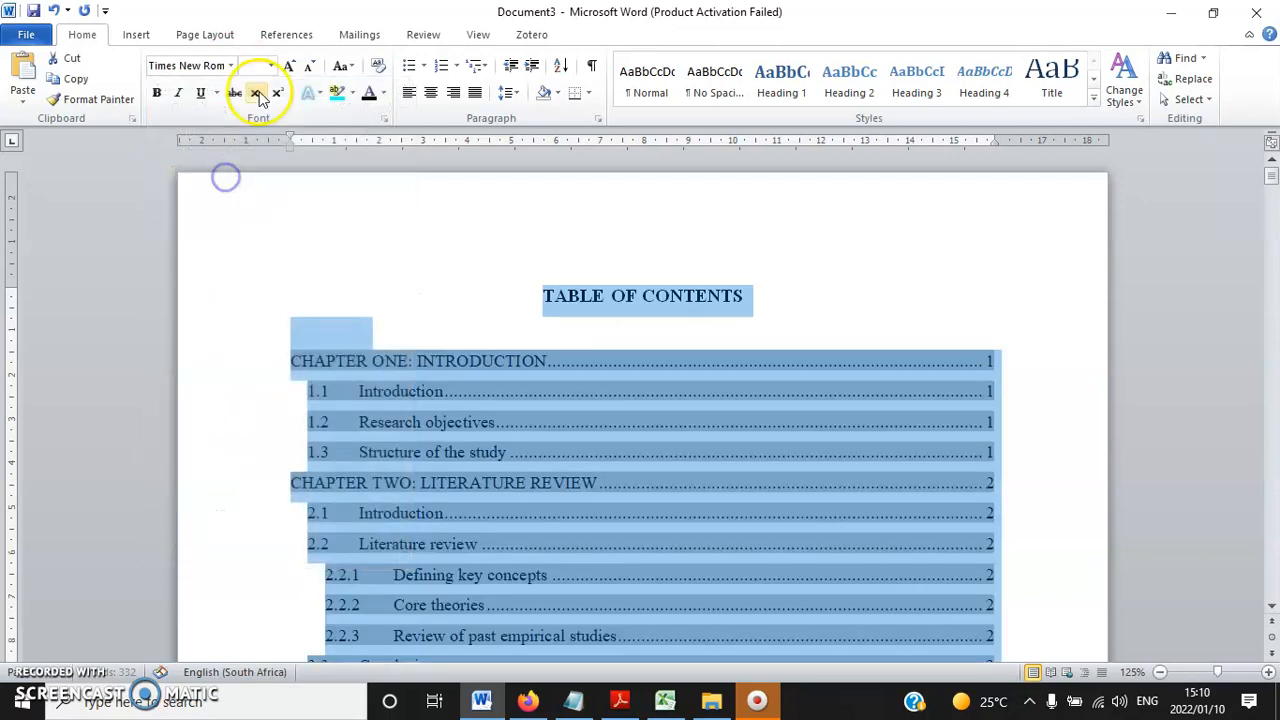
{"action": "left_click", "coordinate": [270, 65]}
{"action": "left_click", "coordinate": [253, 151]}
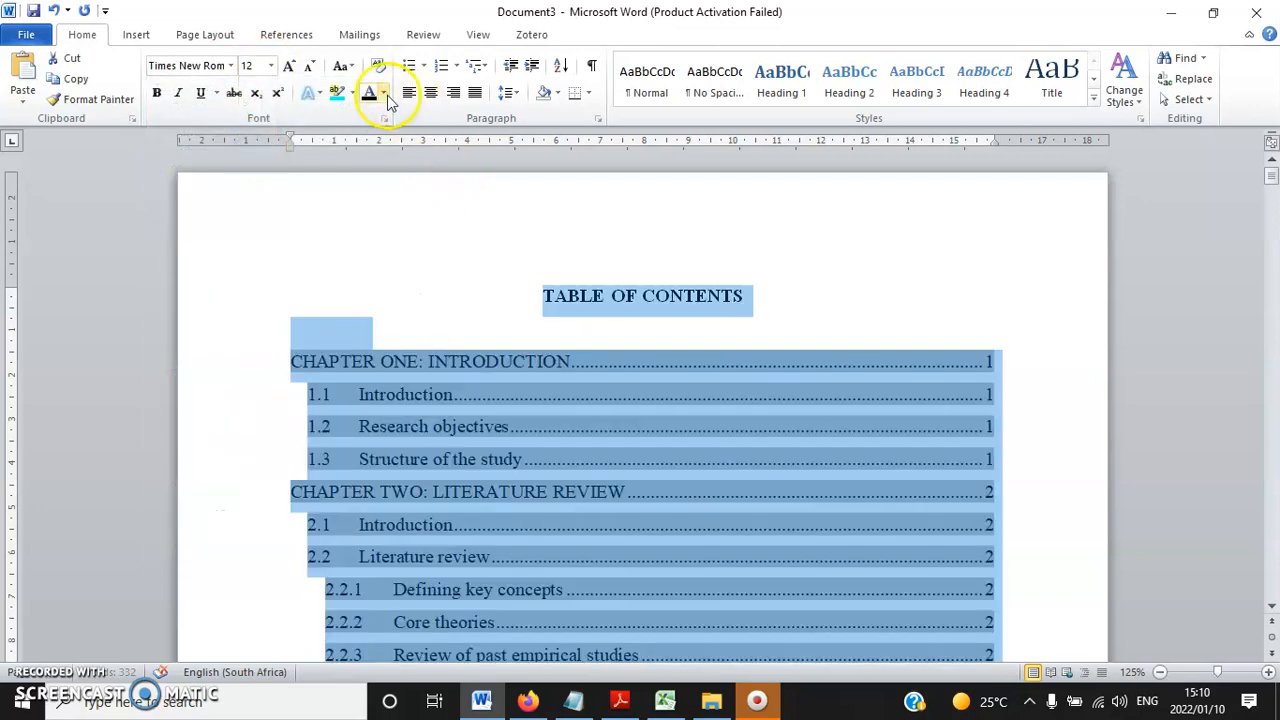
{"action": "left_click", "coordinate": [569, 299]}
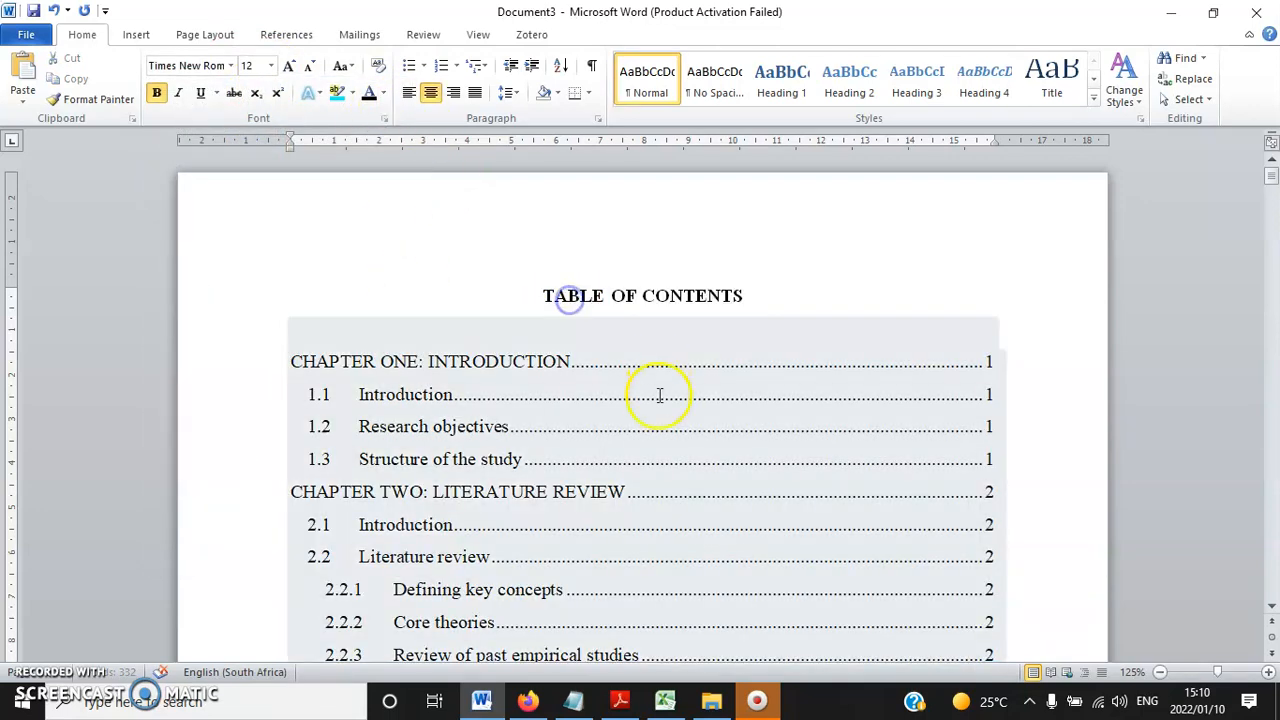
- Update the entire table in the List of Tables, including its entries as well as the page numbers
{"action": "scroll", "coordinate": [1060, 420], "scroll_direction": "down", "scroll_amount": 20}
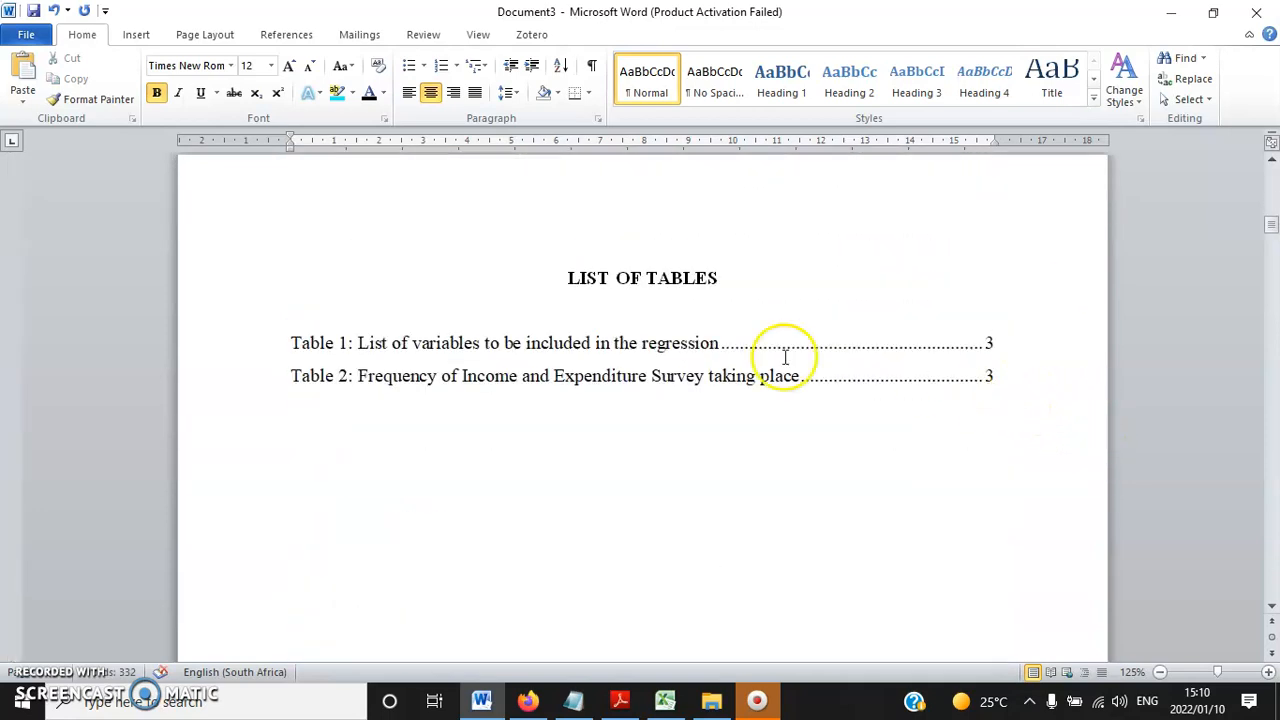
{"action": "left_click", "coordinate": [643, 346]}
{"action": "right_click", "coordinate": [644, 348]}
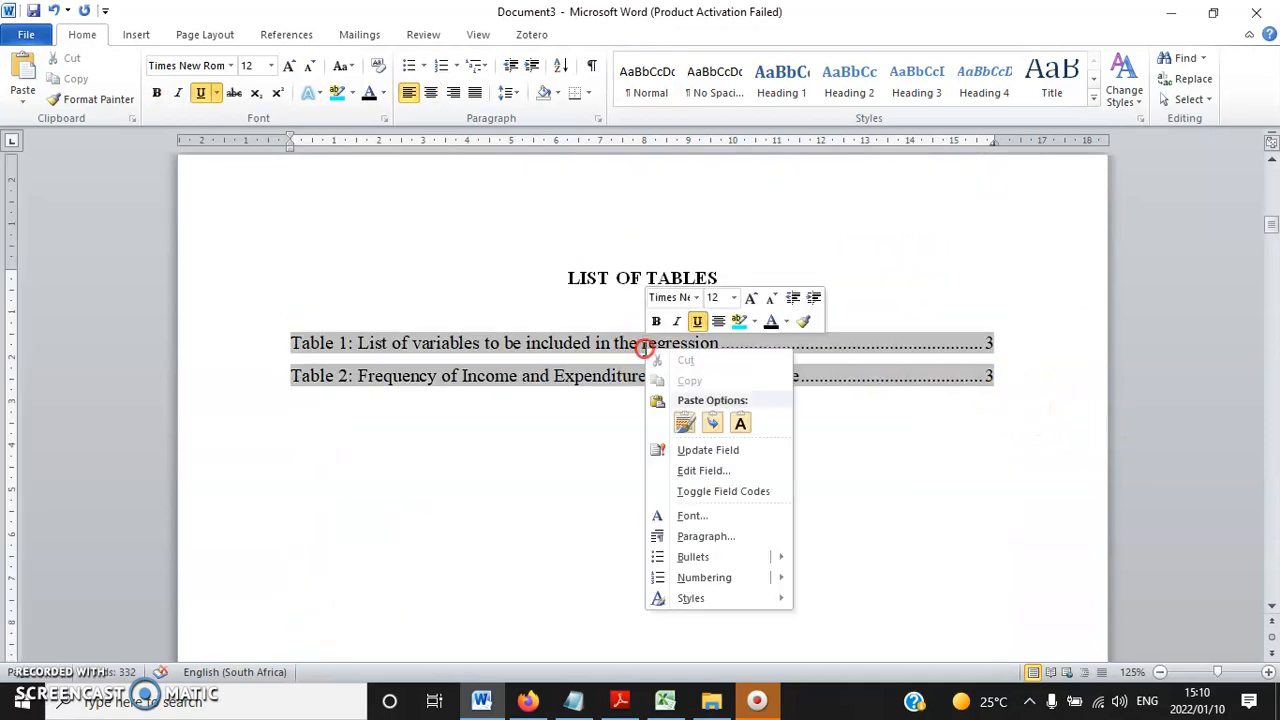
{"action": "left_click", "coordinate": [452, 348]}
{"action": "right_click", "coordinate": [458, 344]}
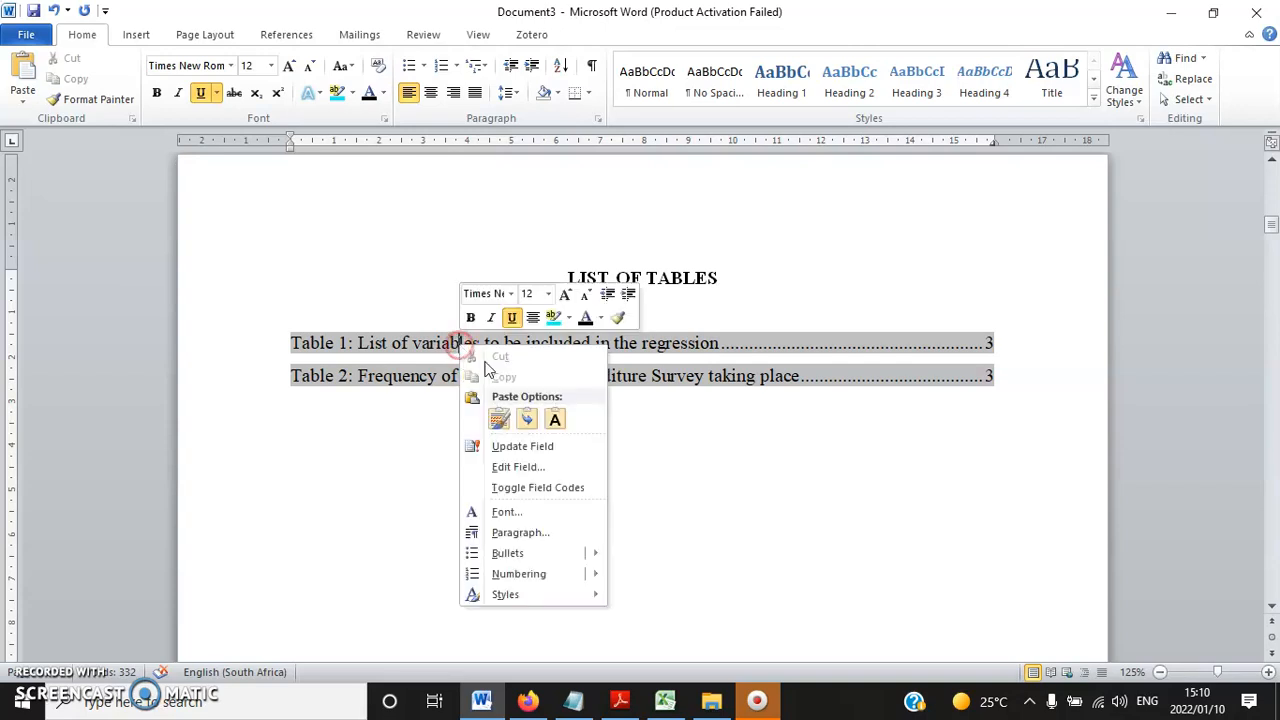
{"action": "left_click", "coordinate": [541, 447]}
{"action": "left_click", "coordinate": [576, 350]}
{"action": "left_click", "coordinate": [648, 373]}
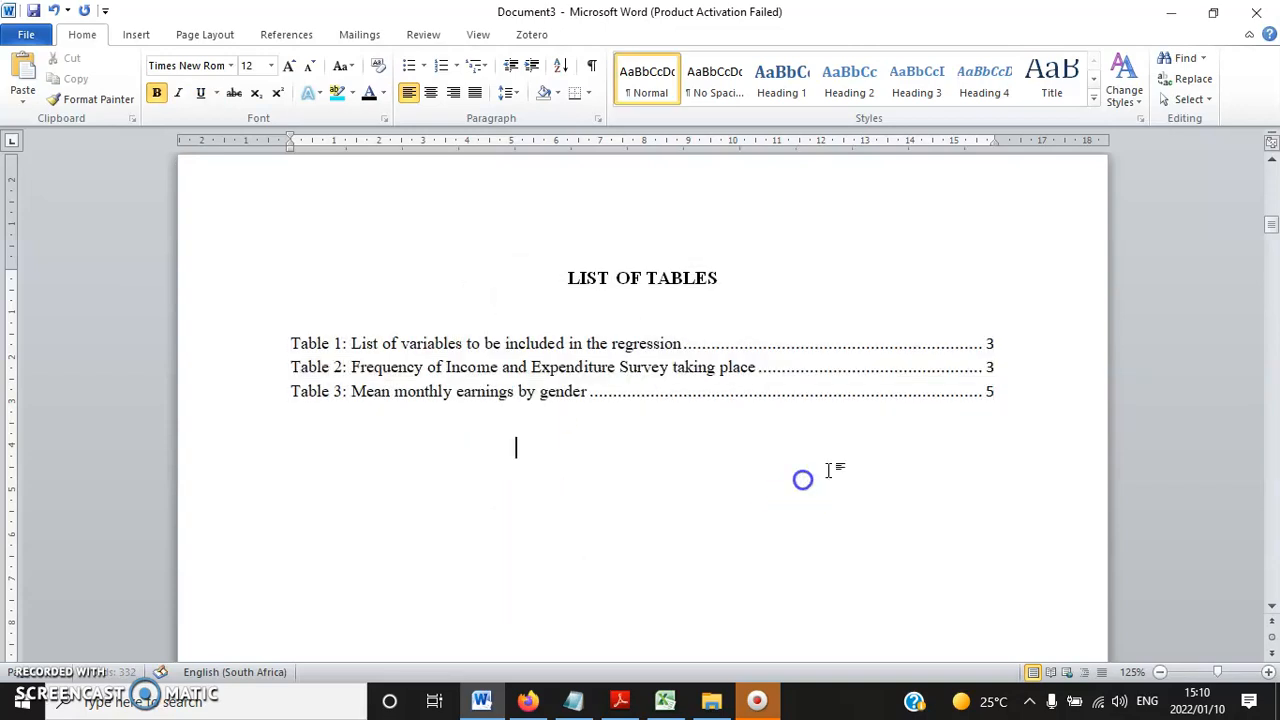
- Set all List of Tables entries in Times New Roman, size 12
{"action": "left_click", "coordinate": [923, 391]}
{"action": "left_click_drag", "start_coordinate": [991, 391], "coordinate": [346, 322]}
{"action": "left_click", "coordinate": [289, 65]}
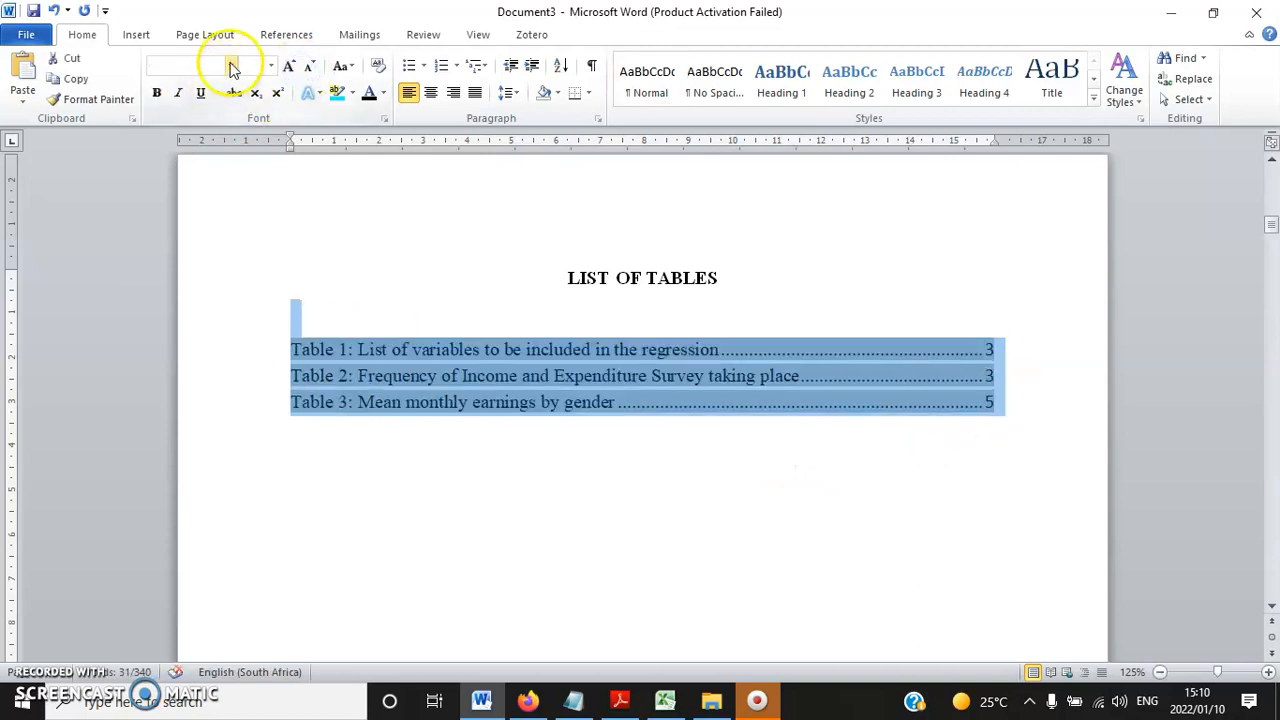
{"action": "left_click", "coordinate": [232, 66]}
{"action": "left_click", "coordinate": [214, 169]}
{"action": "left_click", "coordinate": [269, 65]}
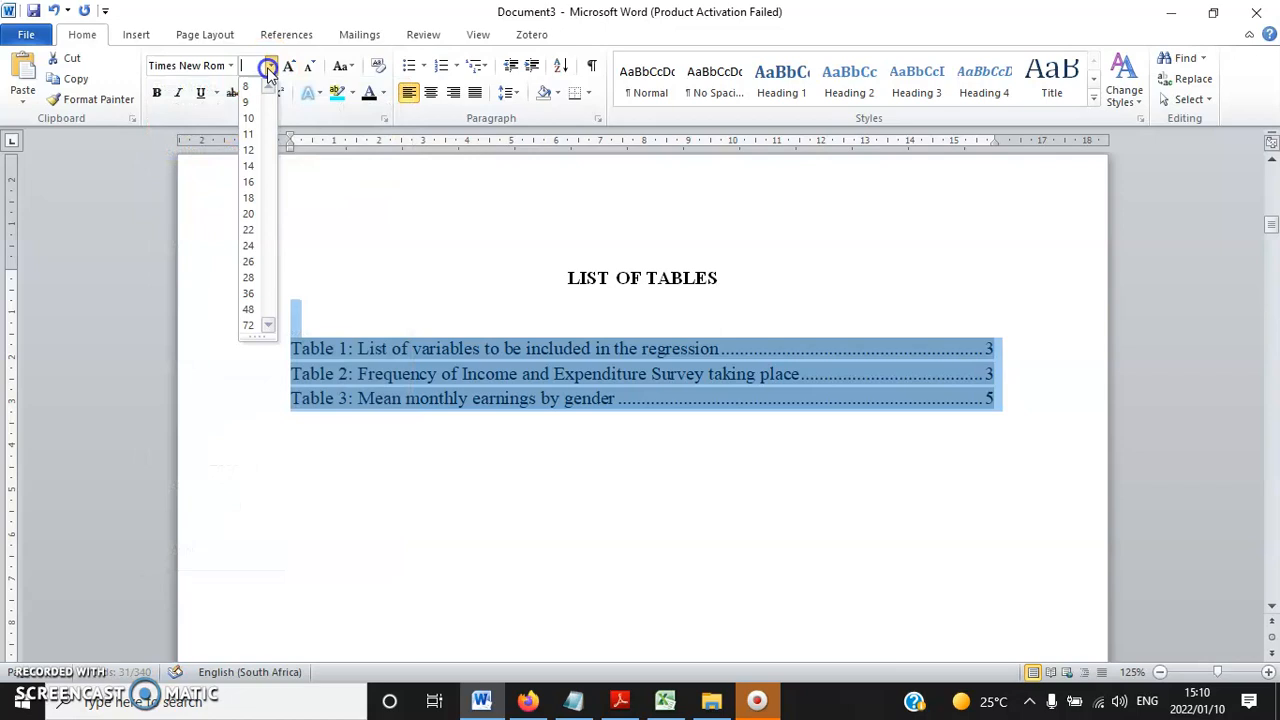
{"action": "left_click", "coordinate": [253, 150]}
- Apply 1,5 line spacing to the List of Tables entries
{"action": "right_click", "coordinate": [429, 366]}
{"action": "left_click", "coordinate": [507, 563]}
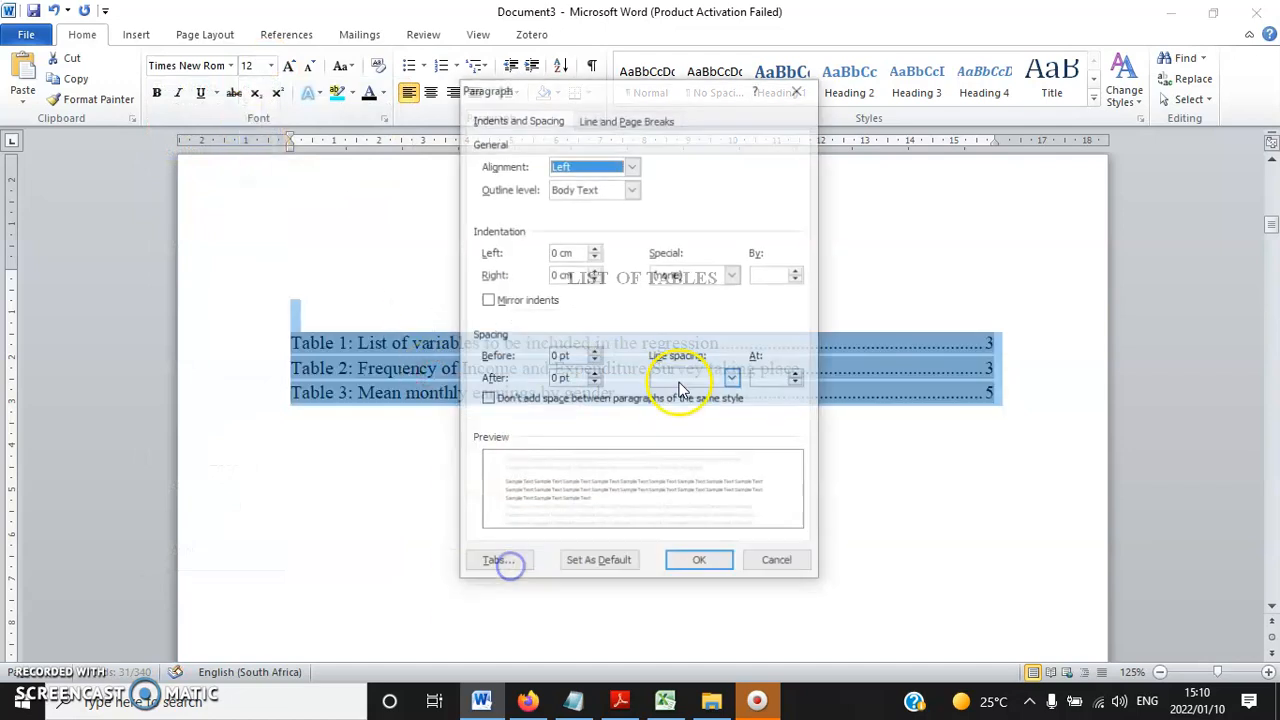
{"action": "left_click", "coordinate": [732, 378]}
{"action": "left_click", "coordinate": [690, 420]}
{"action": "left_click", "coordinate": [699, 560]}
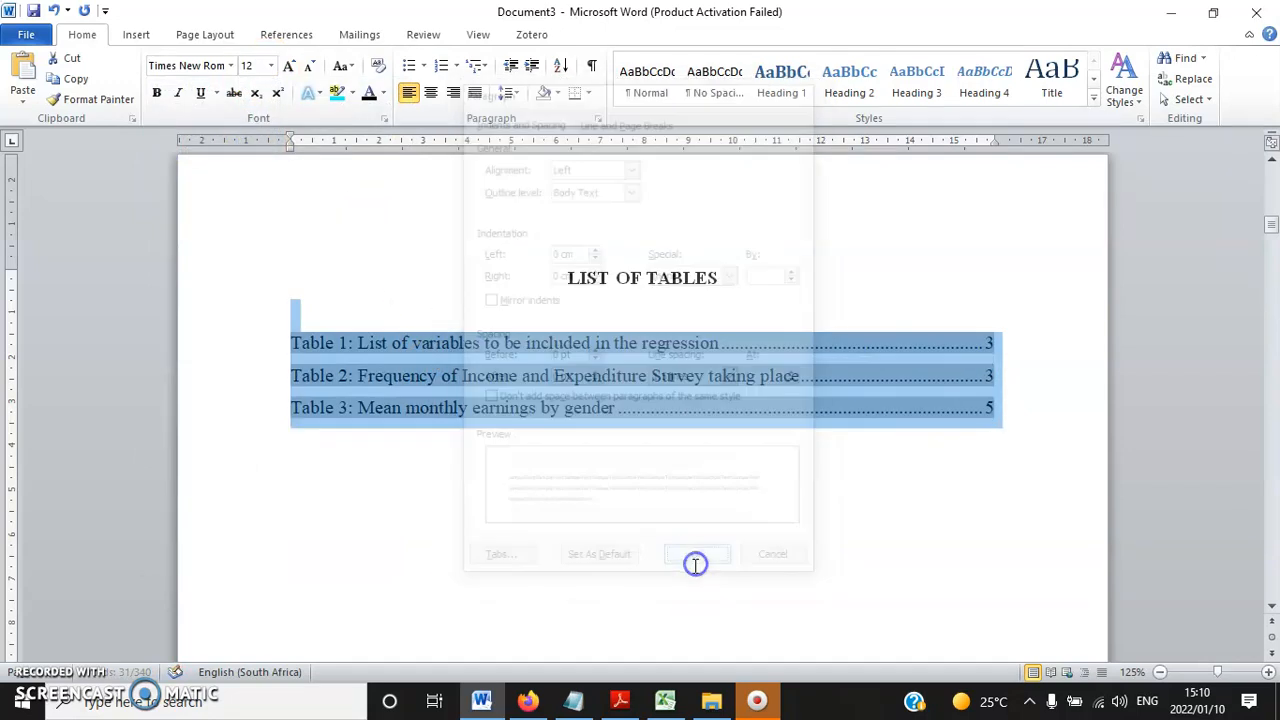
{"action": "left_click", "coordinate": [588, 308]}
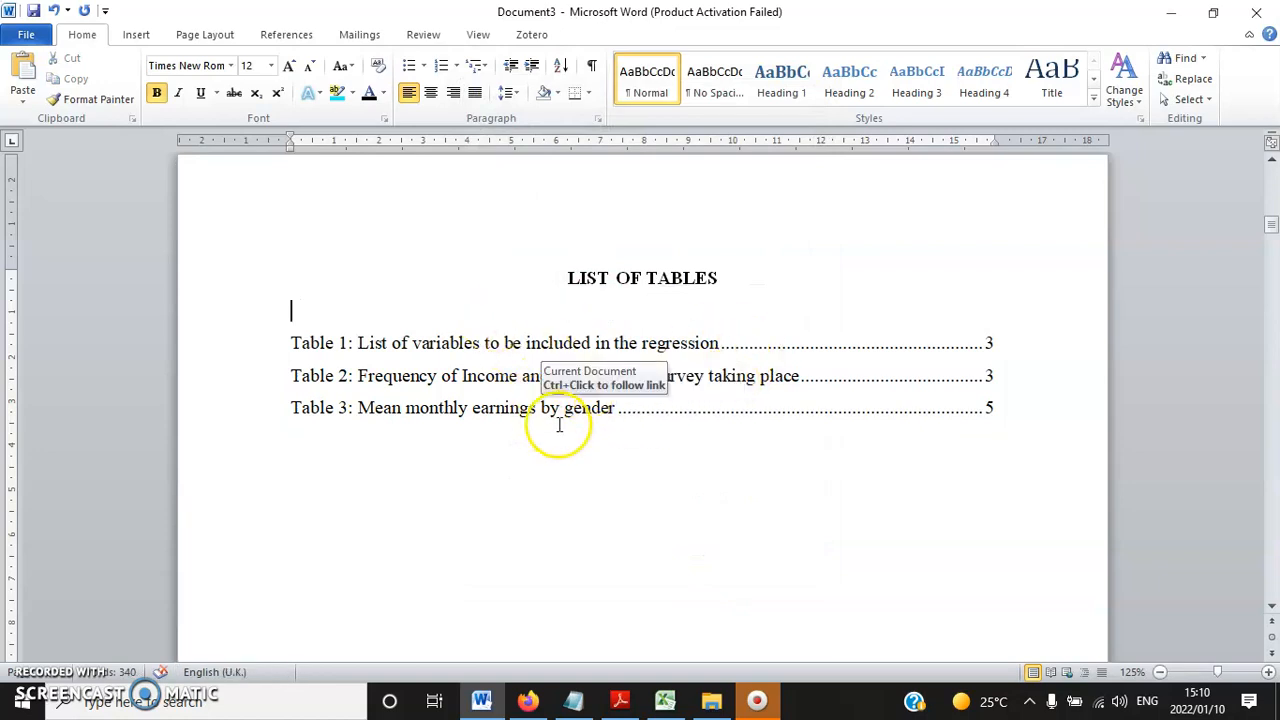
- Update the entire table in the List of Figures, including its entries as well as the page numbers
{"action": "scroll", "coordinate": [577, 416], "scroll_direction": "down", "scroll_amount": 5}
{"action": "scroll", "coordinate": [580, 412], "scroll_direction": "down", "scroll_amount": 6}
{"action": "left_click", "coordinate": [514, 390]}
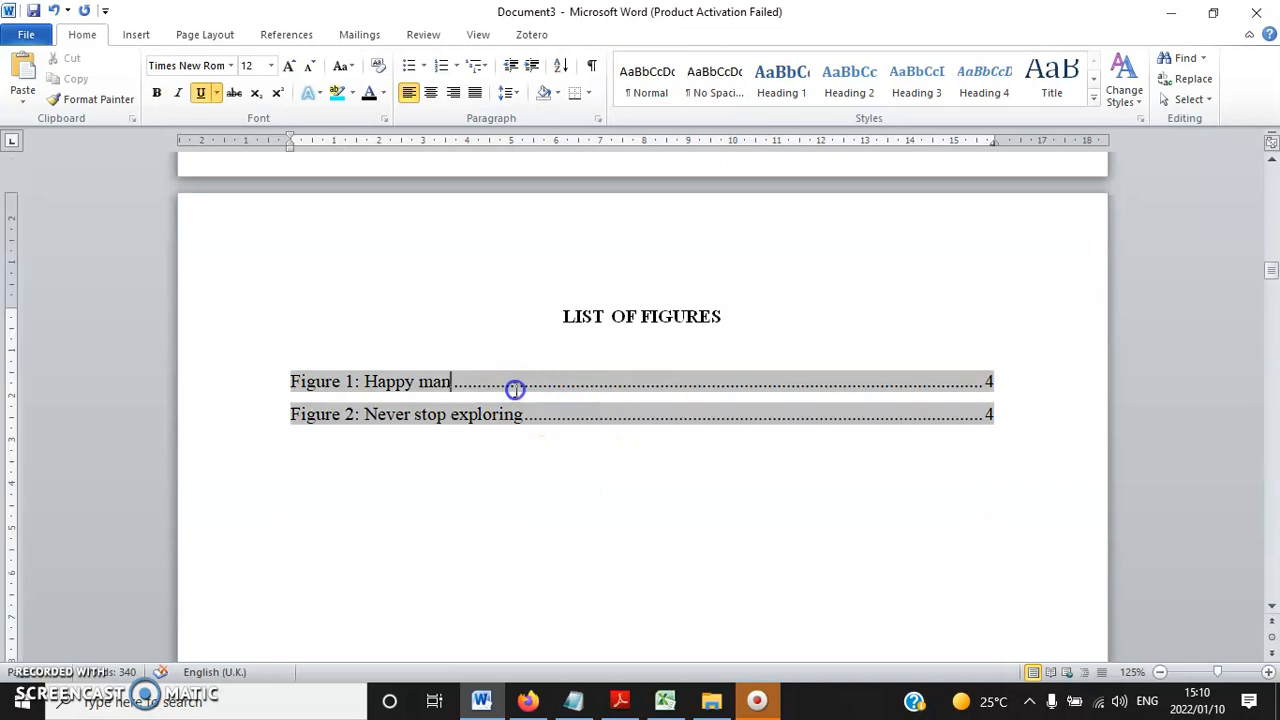
{"action": "right_click", "coordinate": [514, 390]}
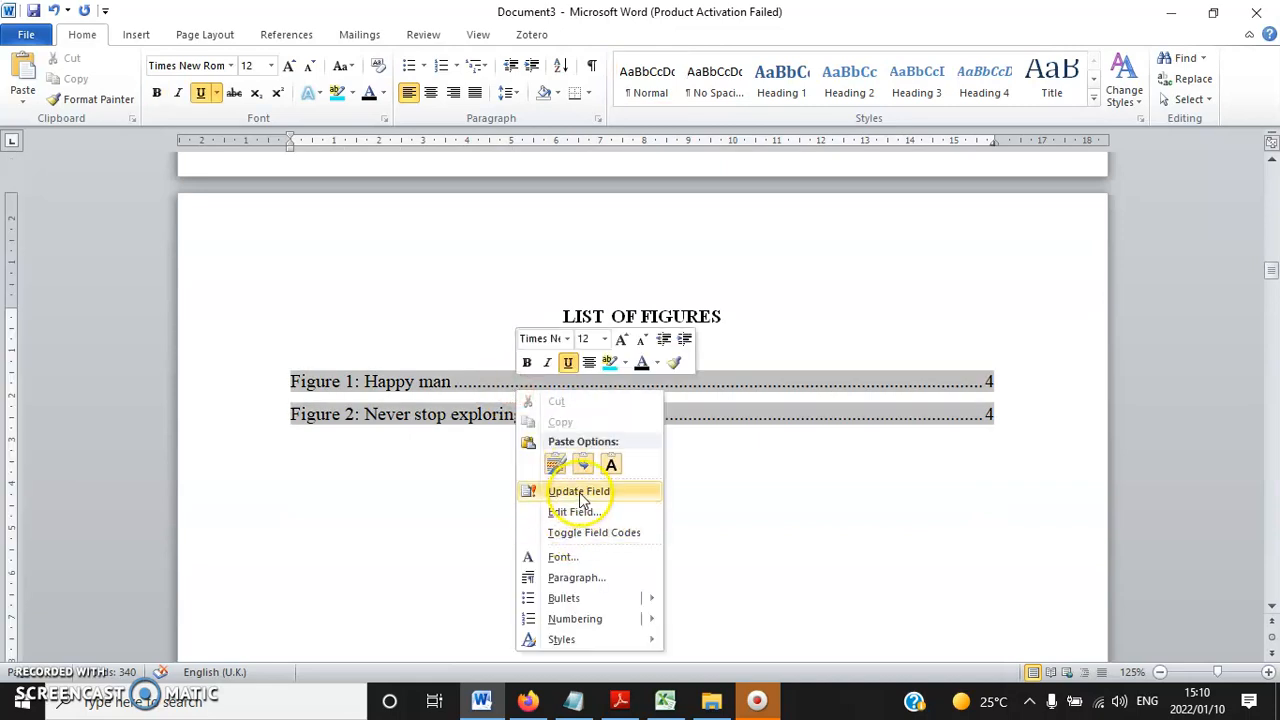
{"action": "left_click", "coordinate": [595, 492]}
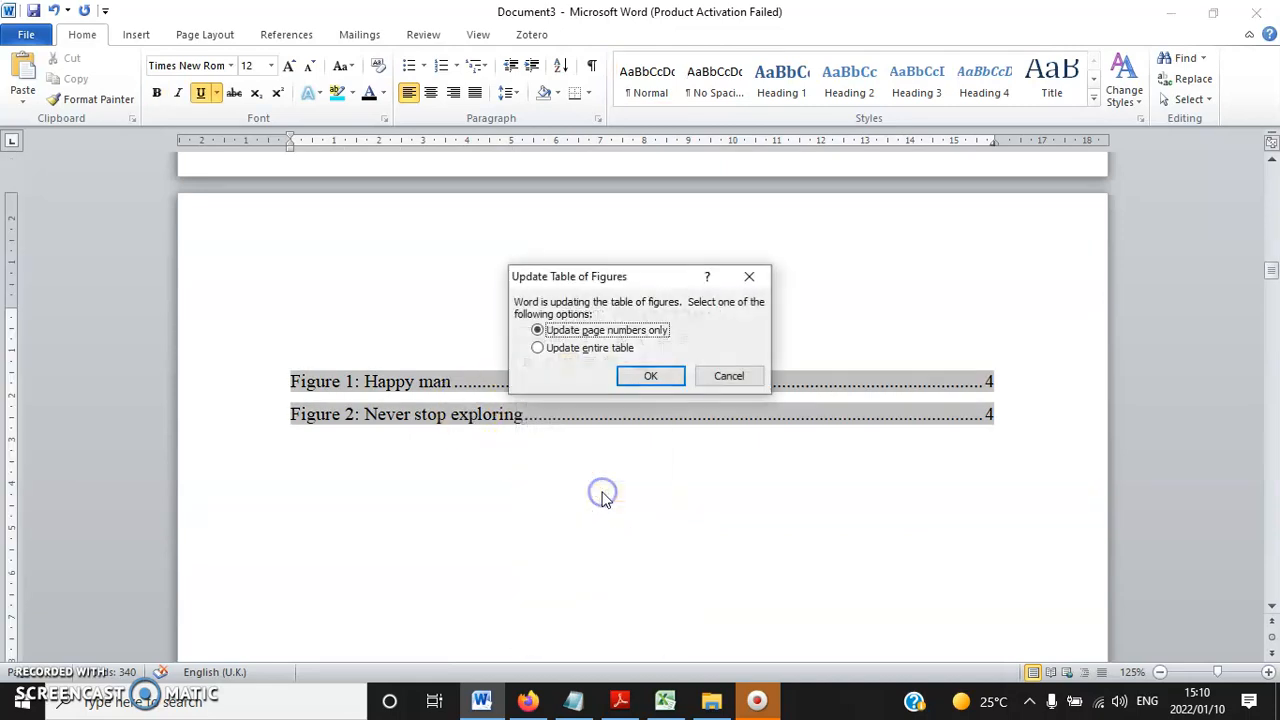
{"action": "left_click", "coordinate": [640, 377]}
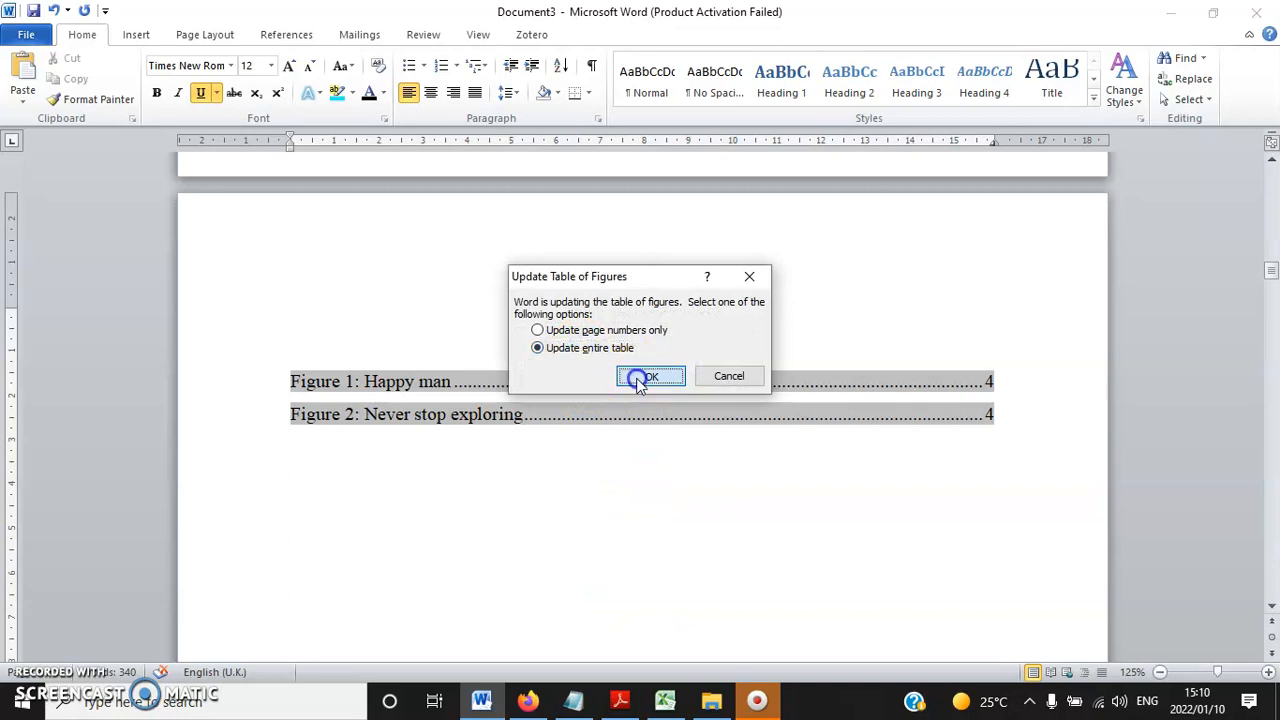
- Set the List of Figures, including its title, in Times New Roman, size 12
{"action": "left_click", "coordinate": [940, 452]}
{"action": "left_click_drag", "start_coordinate": [1000, 433], "coordinate": [475, 318]}
{"action": "left_click", "coordinate": [231, 66]}
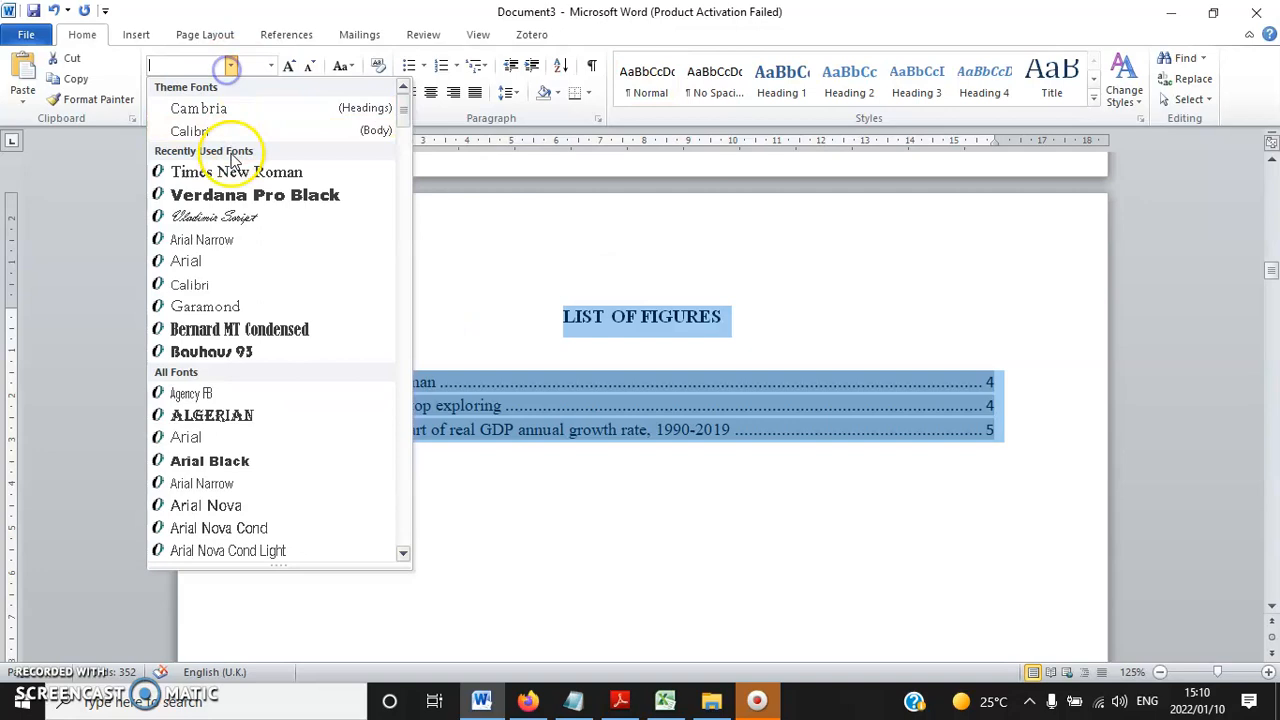
{"action": "left_click", "coordinate": [227, 166]}
{"action": "left_click", "coordinate": [270, 66]}
{"action": "left_click", "coordinate": [254, 149]}
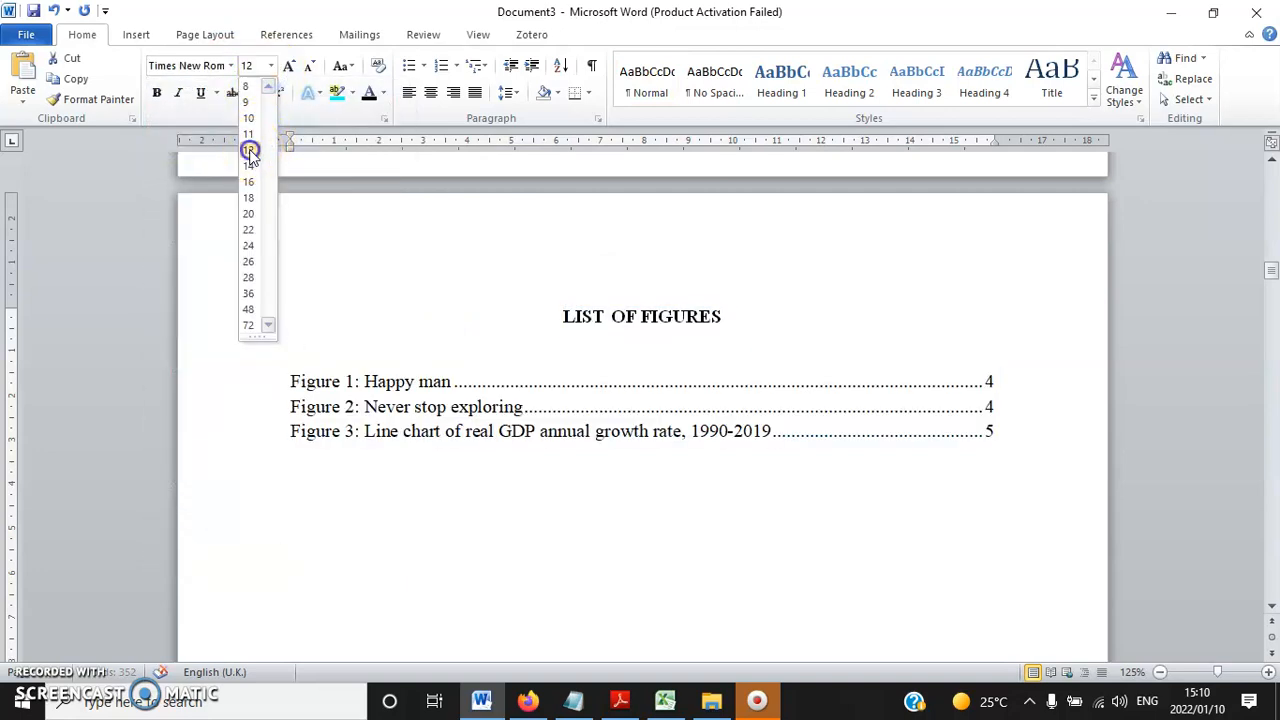
- Apply 1,5 line spacing to the List of Figures title and entries
{"action": "right_click", "coordinate": [551, 374]}
{"action": "left_click", "coordinate": [604, 561]}
{"action": "left_click", "coordinate": [668, 380]}
{"action": "left_click", "coordinate": [670, 408]}
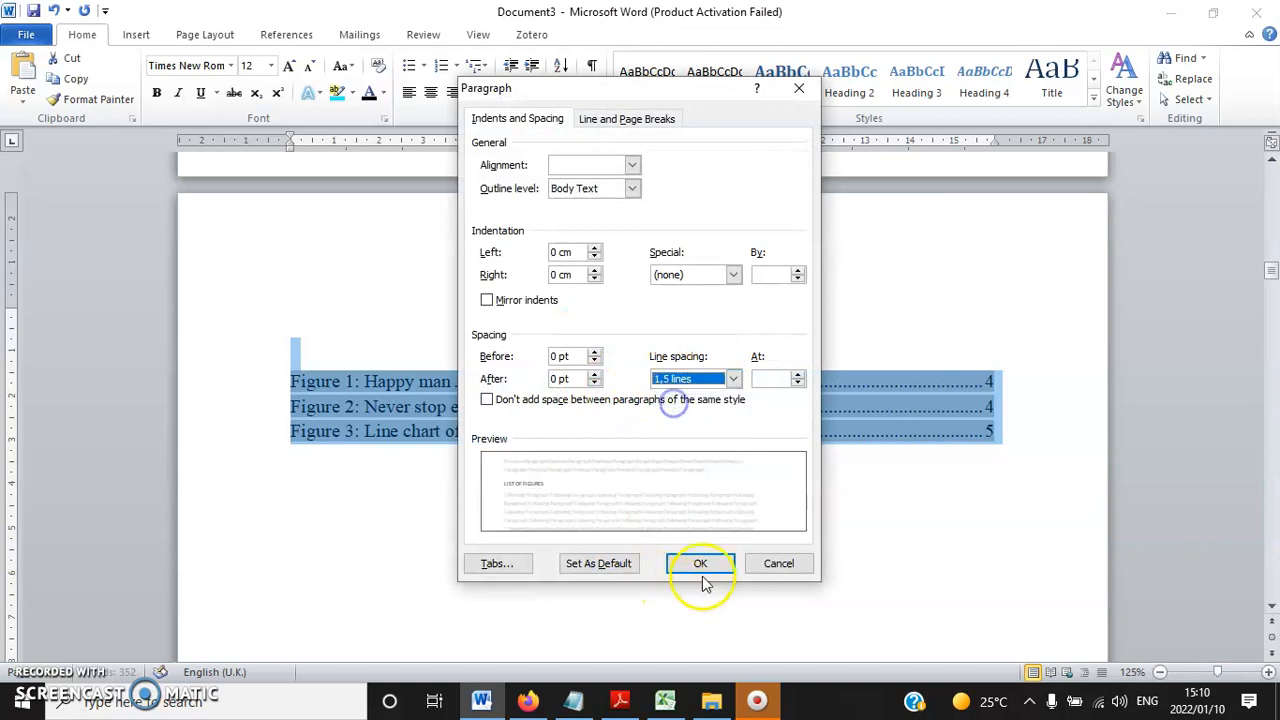
{"action": "left_click", "coordinate": [700, 563]}
{"action": "left_click", "coordinate": [557, 353]}
{"action": "scroll", "coordinate": [1000, 470], "scroll_direction": "down", "scroll_amount": 5}
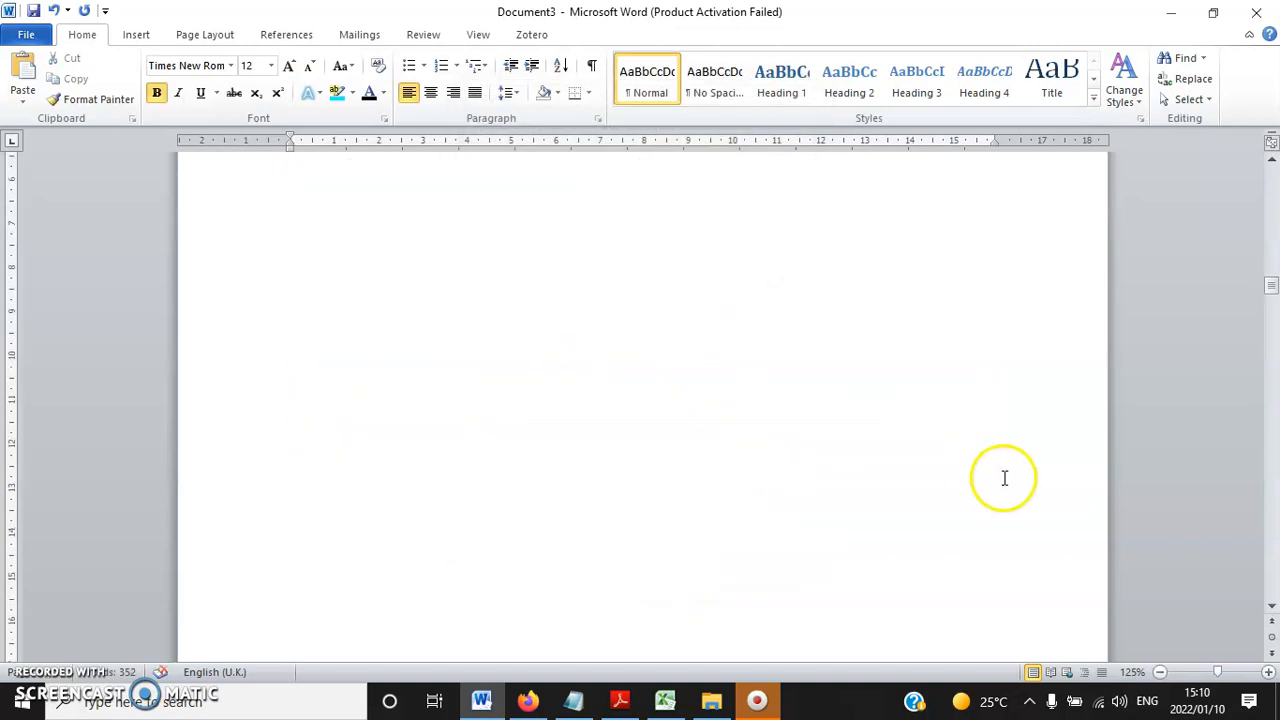
{"action": "mouse_move", "coordinate": [1272, 300]}
{"action": "left_mouse_down"}
{"action": "mouse_move", "coordinate": [1272, 612]}
{"action": "mouse_move", "coordinate": [1272, 134]}
{"action": "left_mouse_up"}
{"action": "scroll", "coordinate": [1136, 312], "scroll_direction": "down", "scroll_amount": 3}
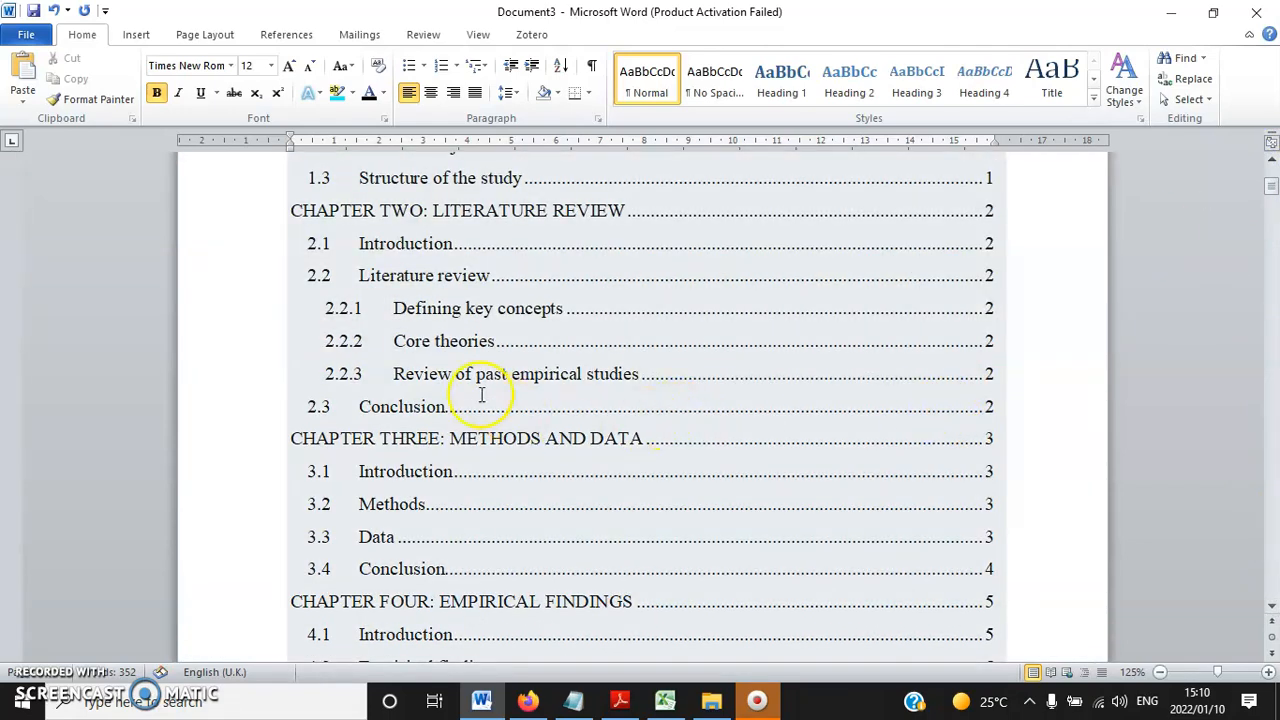
- Review the updated table of contents from its title through the Chapter Four entries, checking the headings, page numbers and formatting
{"action": "left_click", "coordinate": [493, 366]}
{"action": "scroll", "coordinate": [1015, 402], "scroll_direction": "down", "scroll_amount": 7}
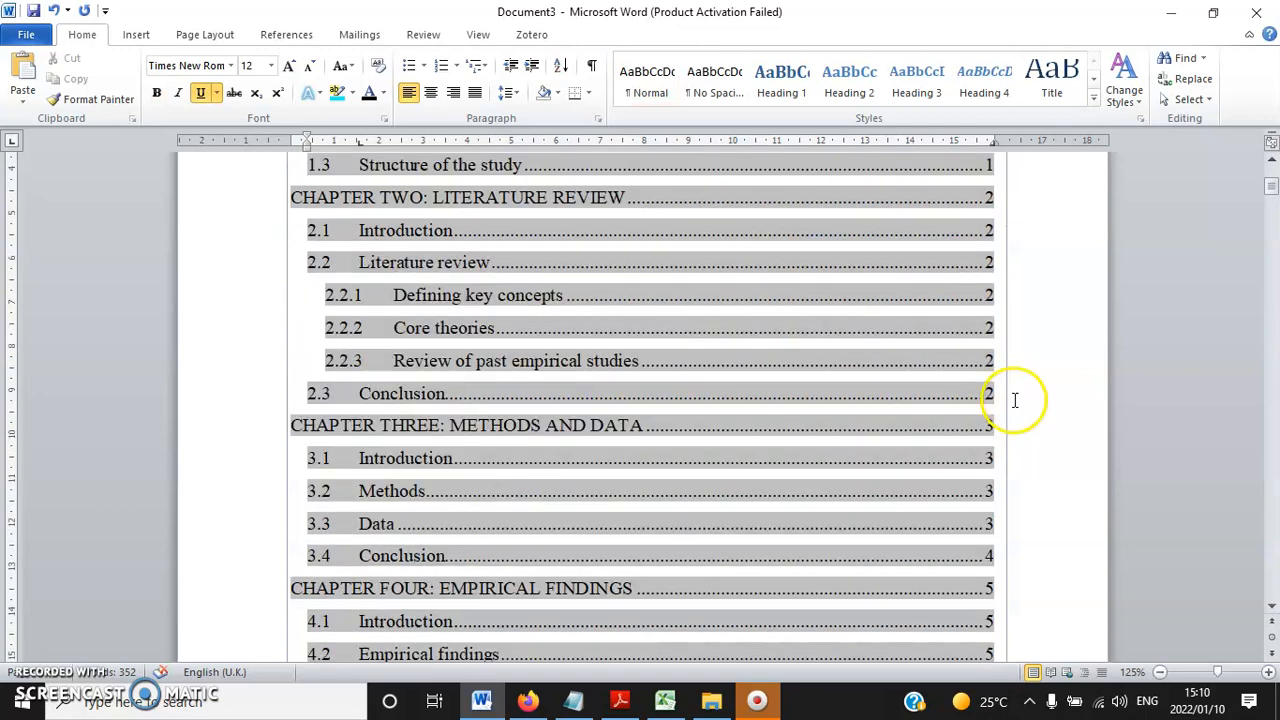
{"action": "scroll", "coordinate": [1010, 415], "scroll_direction": "up", "scroll_amount": 5}
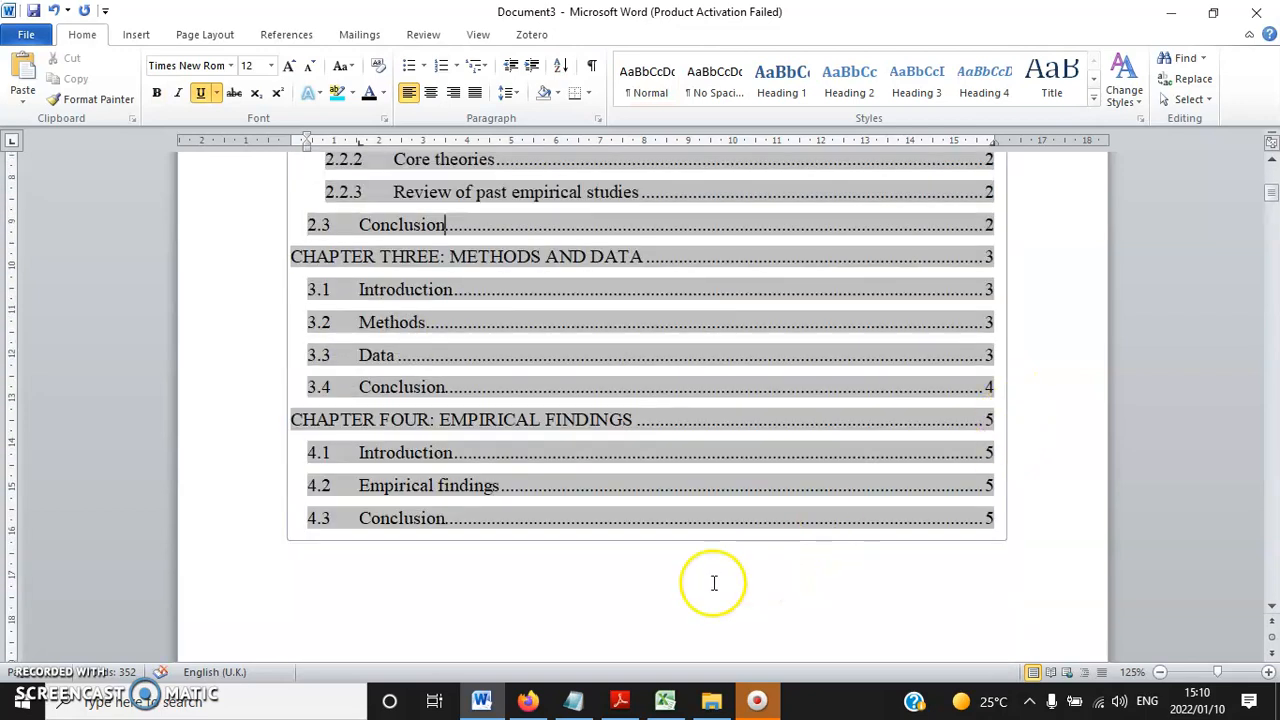
{"action": "scroll", "coordinate": [690, 580], "scroll_direction": "down", "scroll_amount": 2}
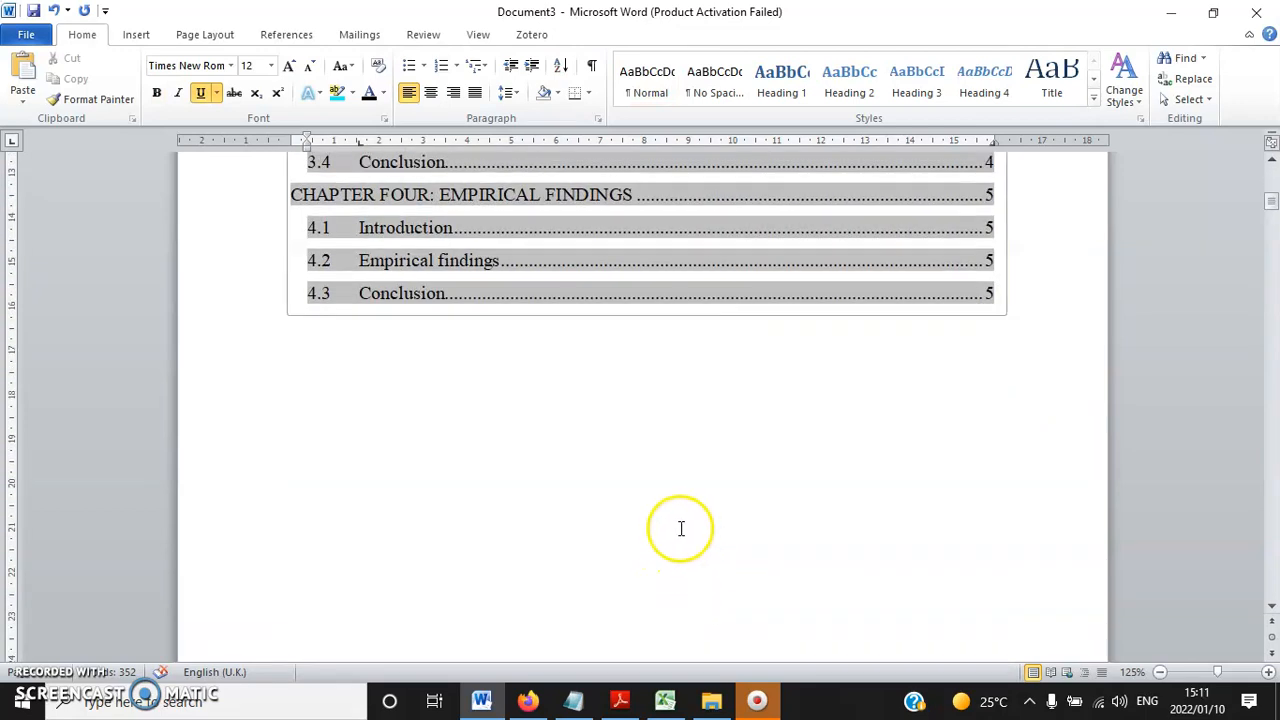
{"action": "scroll", "coordinate": [690, 540], "scroll_direction": "up", "scroll_amount": 5}
{"action": "left_click", "coordinate": [732, 293]}
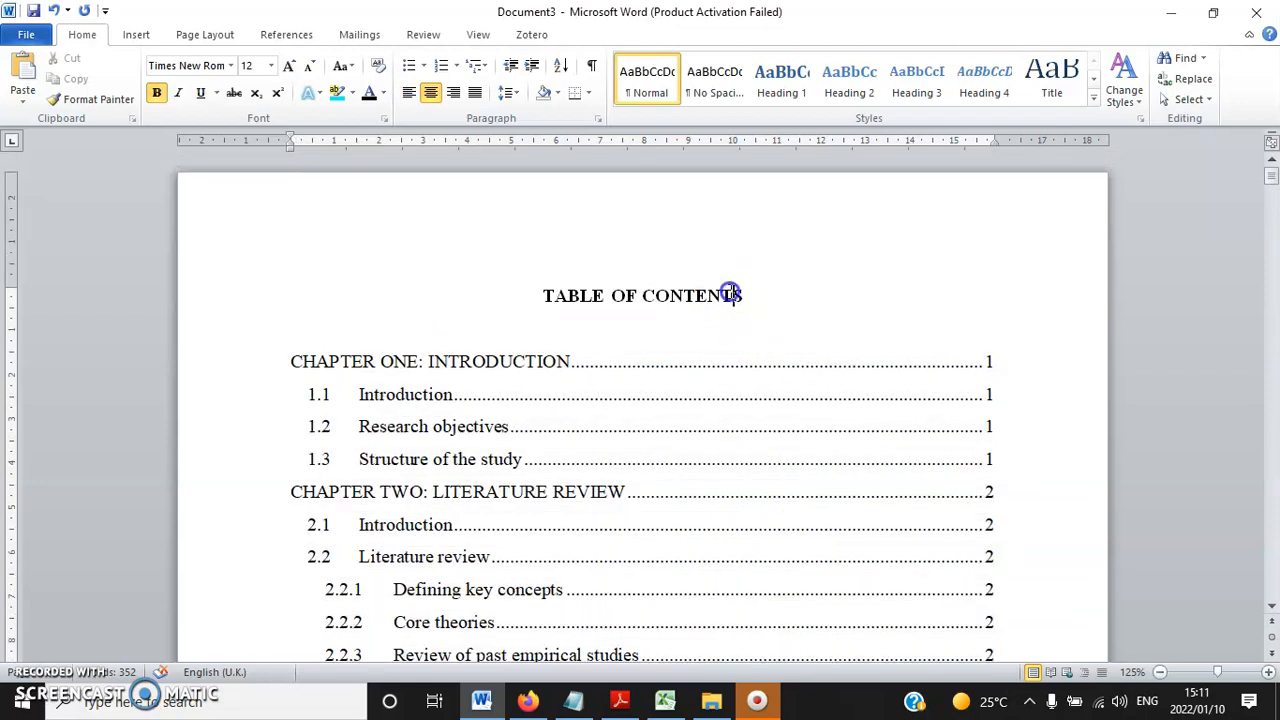
{"action": "left_click", "coordinate": [286, 34]}
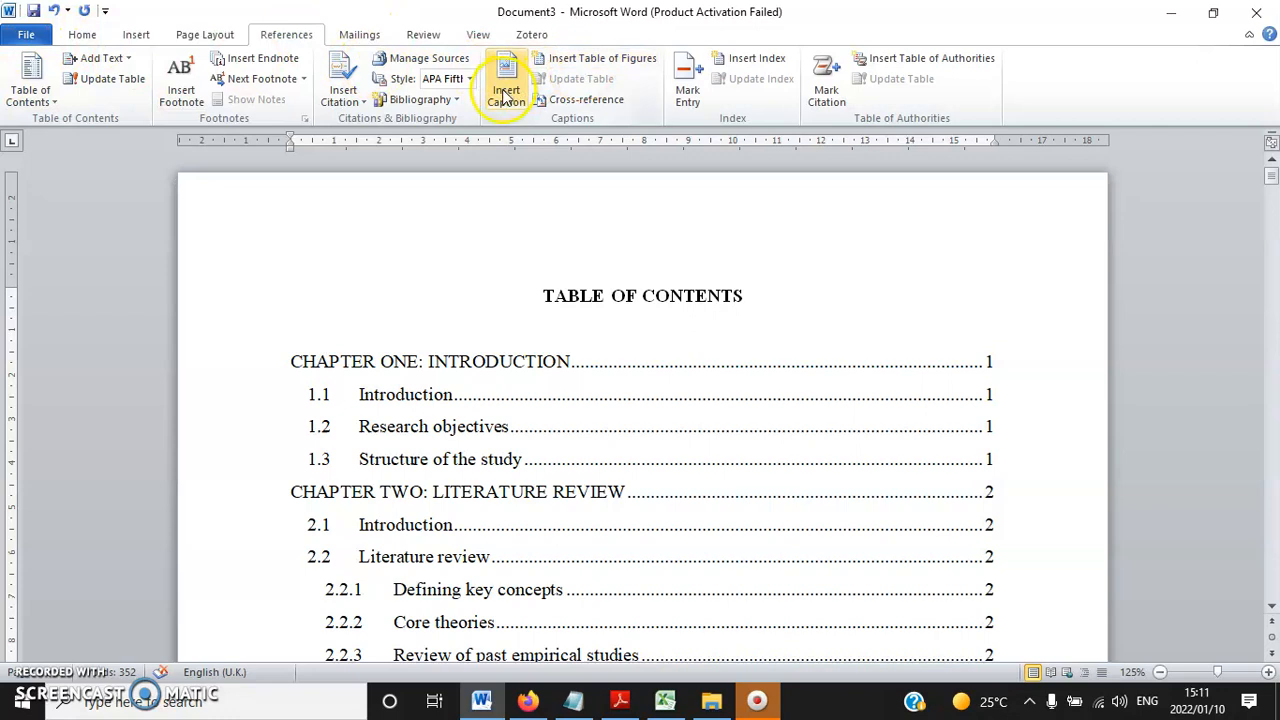
{"action": "left_click", "coordinate": [82, 34]}
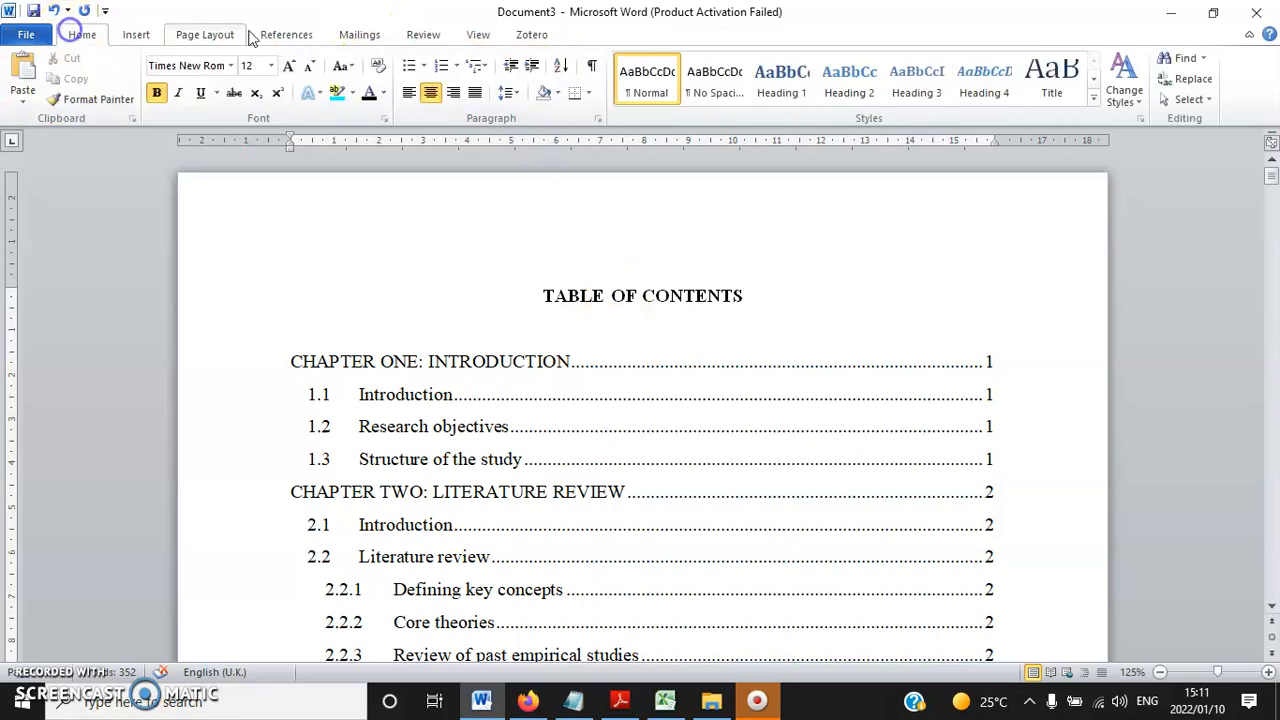
{"action": "left_click", "coordinate": [355, 32]}
{"action": "left_click", "coordinate": [300, 34]}
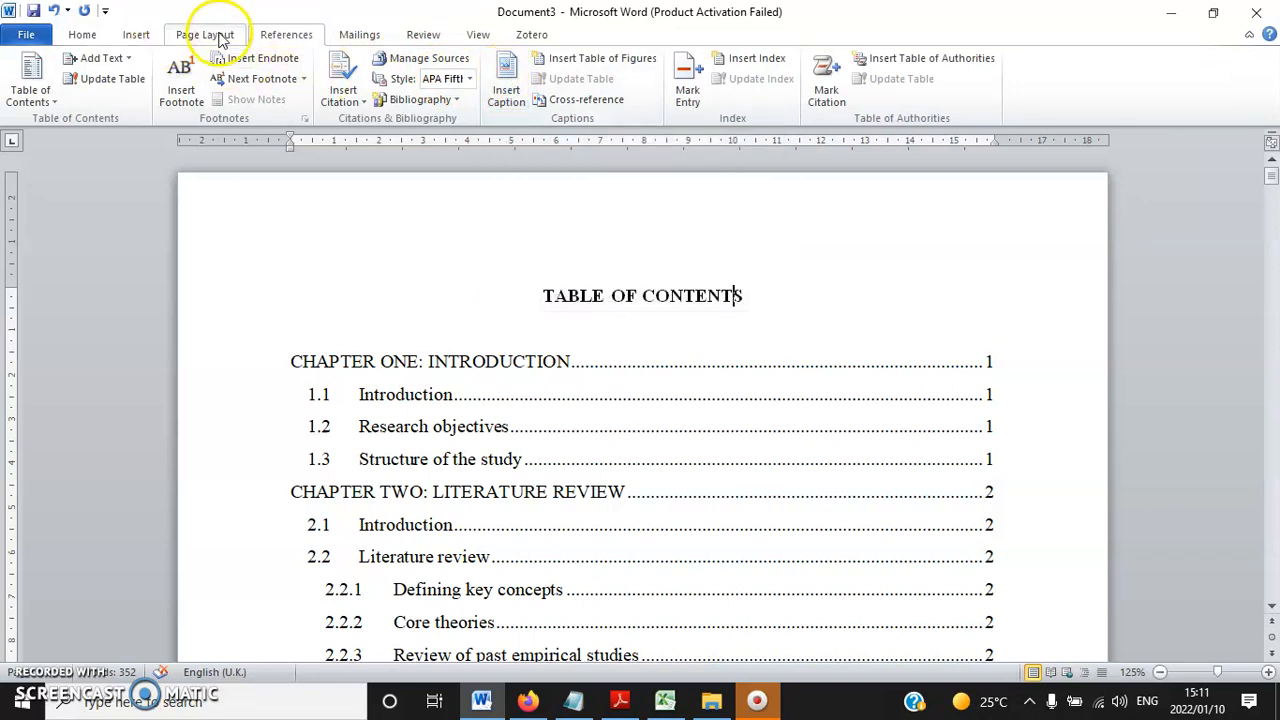
{"action": "left_click", "coordinate": [82, 34]}
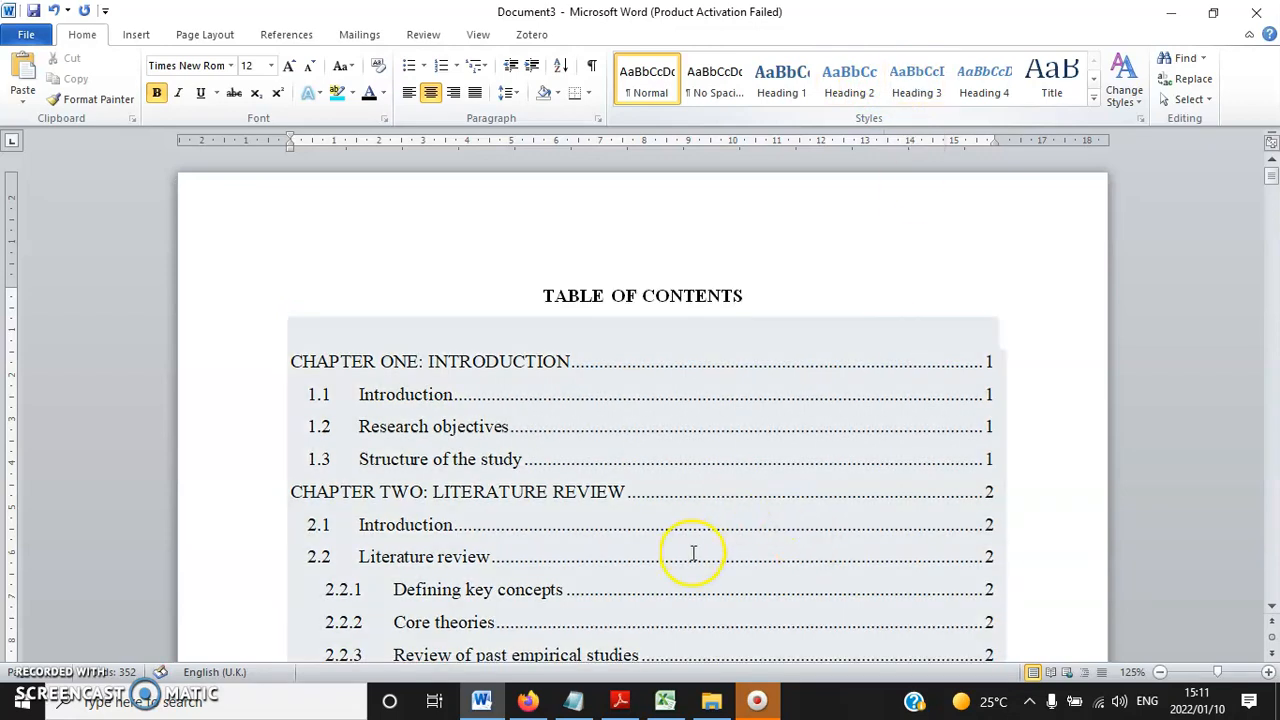
- Switch to the Plan notes in Notepad to check the tutorial outline
{"action": "left_click", "coordinate": [573, 700]}
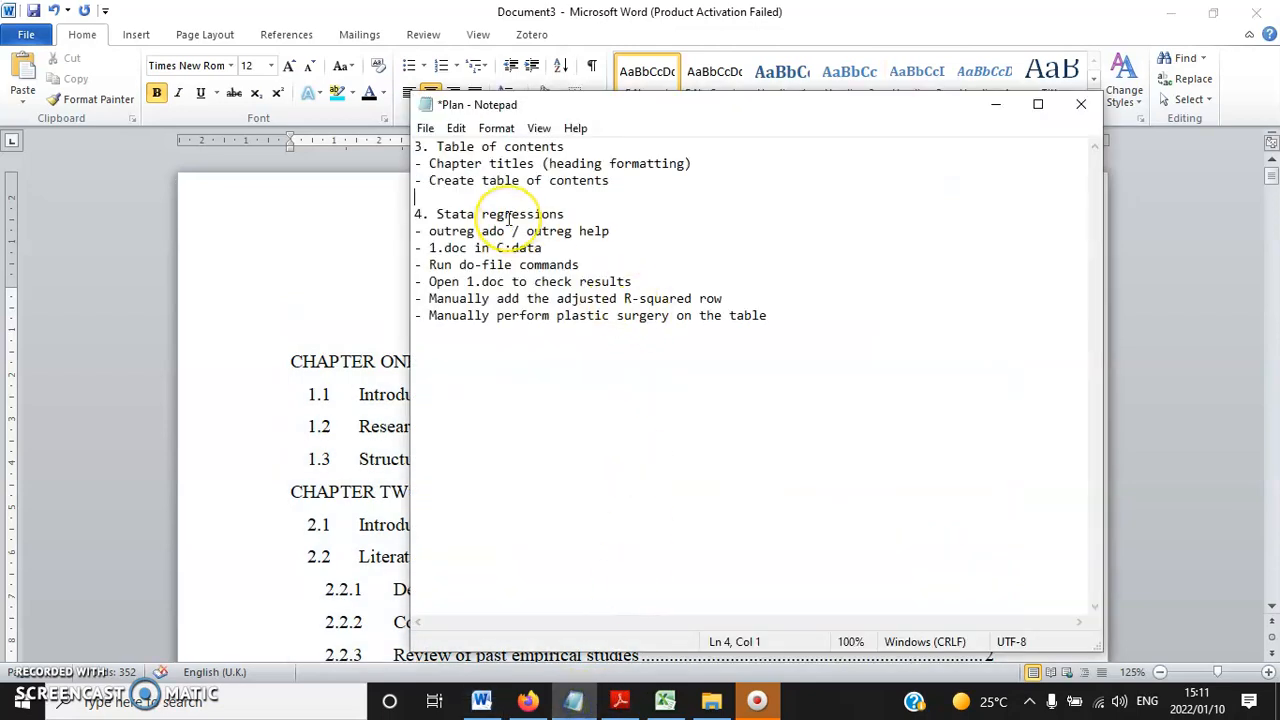